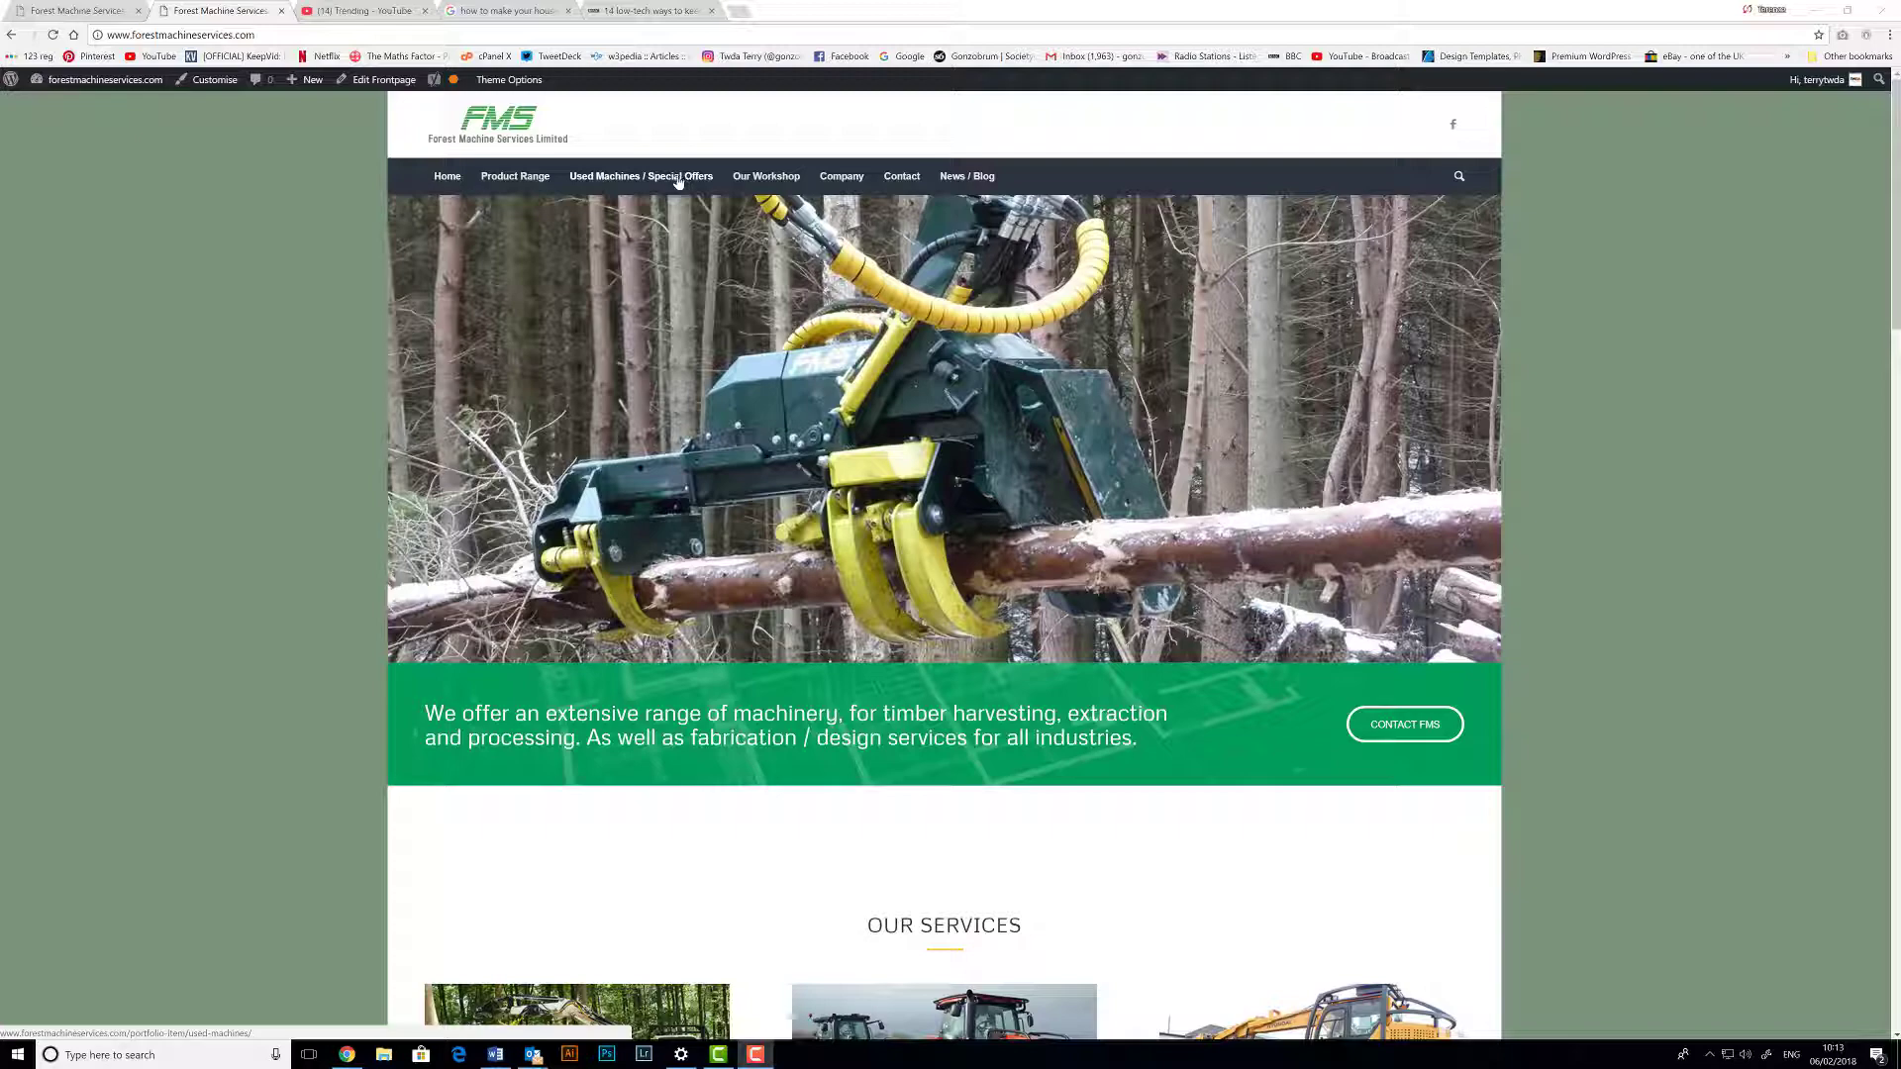
- Browse the Used Machines / Special Offers page to the 2008 Doosan DX225 entry and show the New menu
click(670, 185)
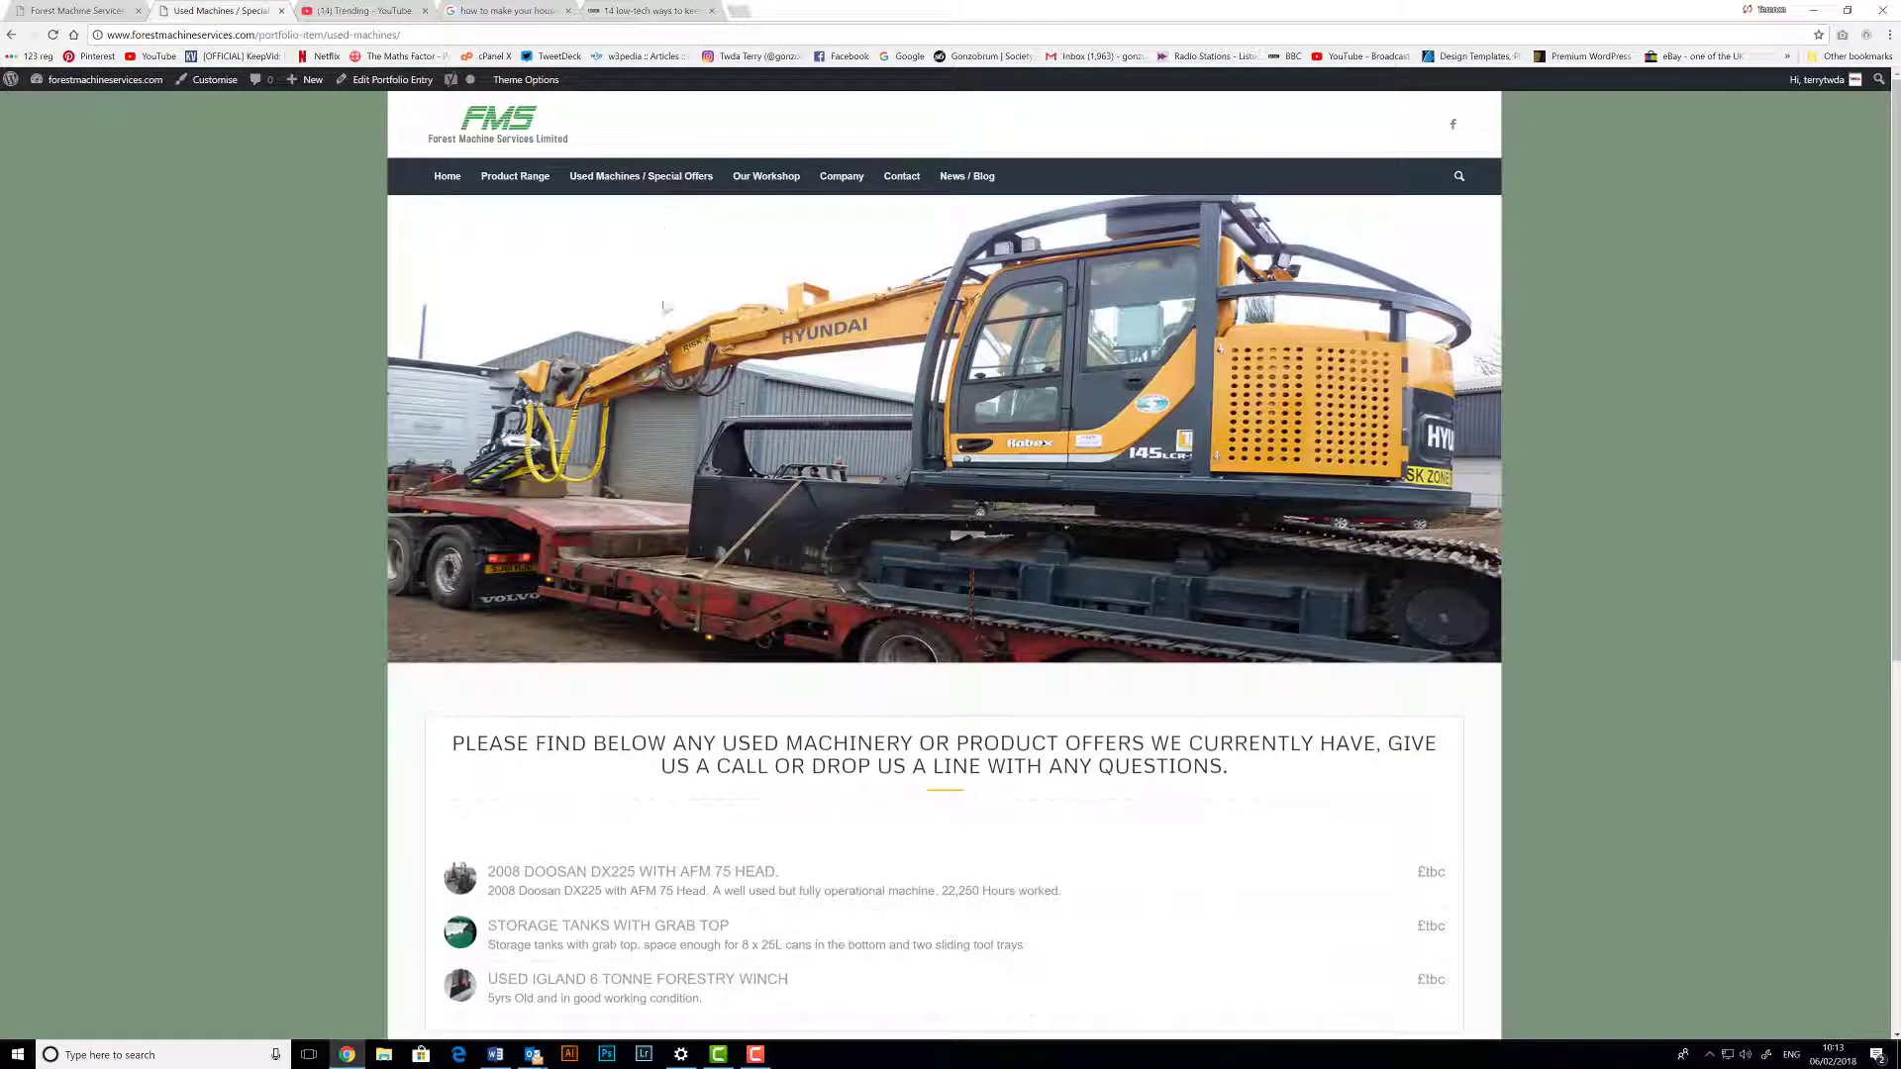
scroll(696, 426, down, 3)
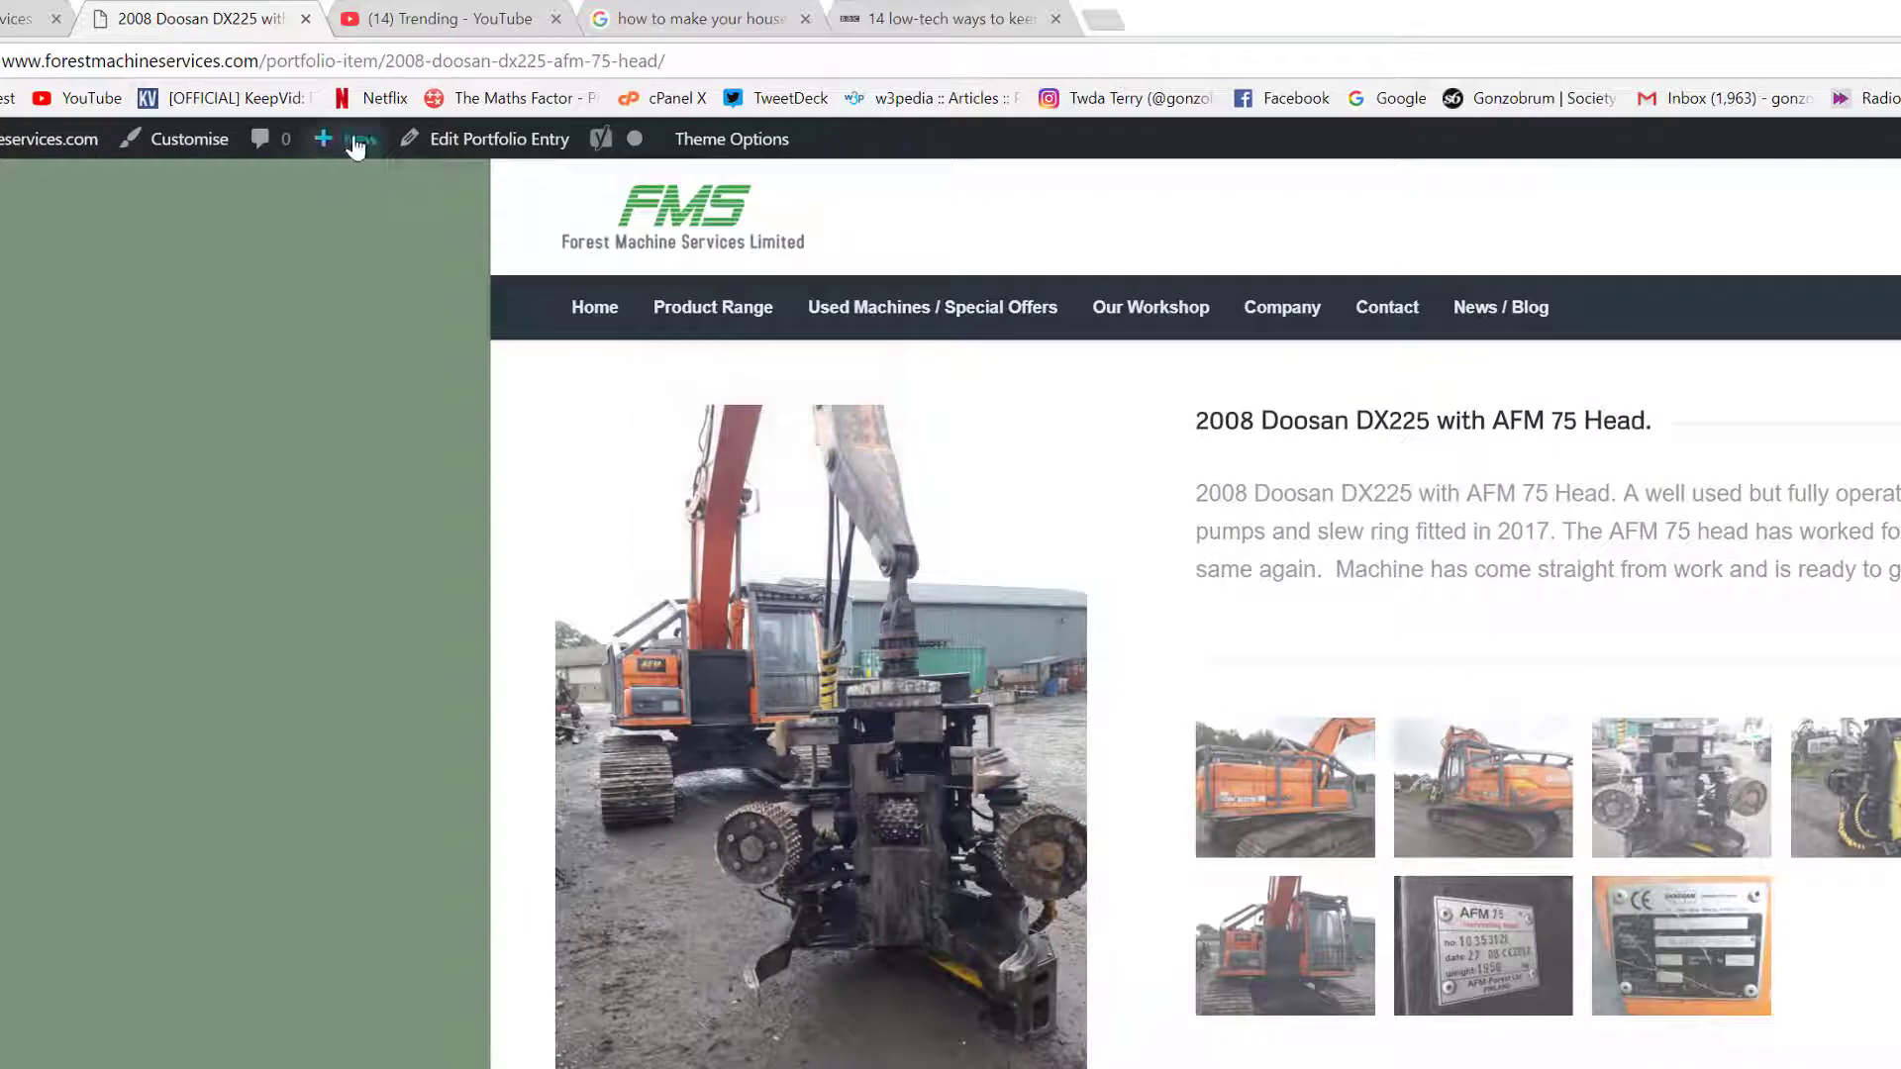
mouse_move(356, 145)
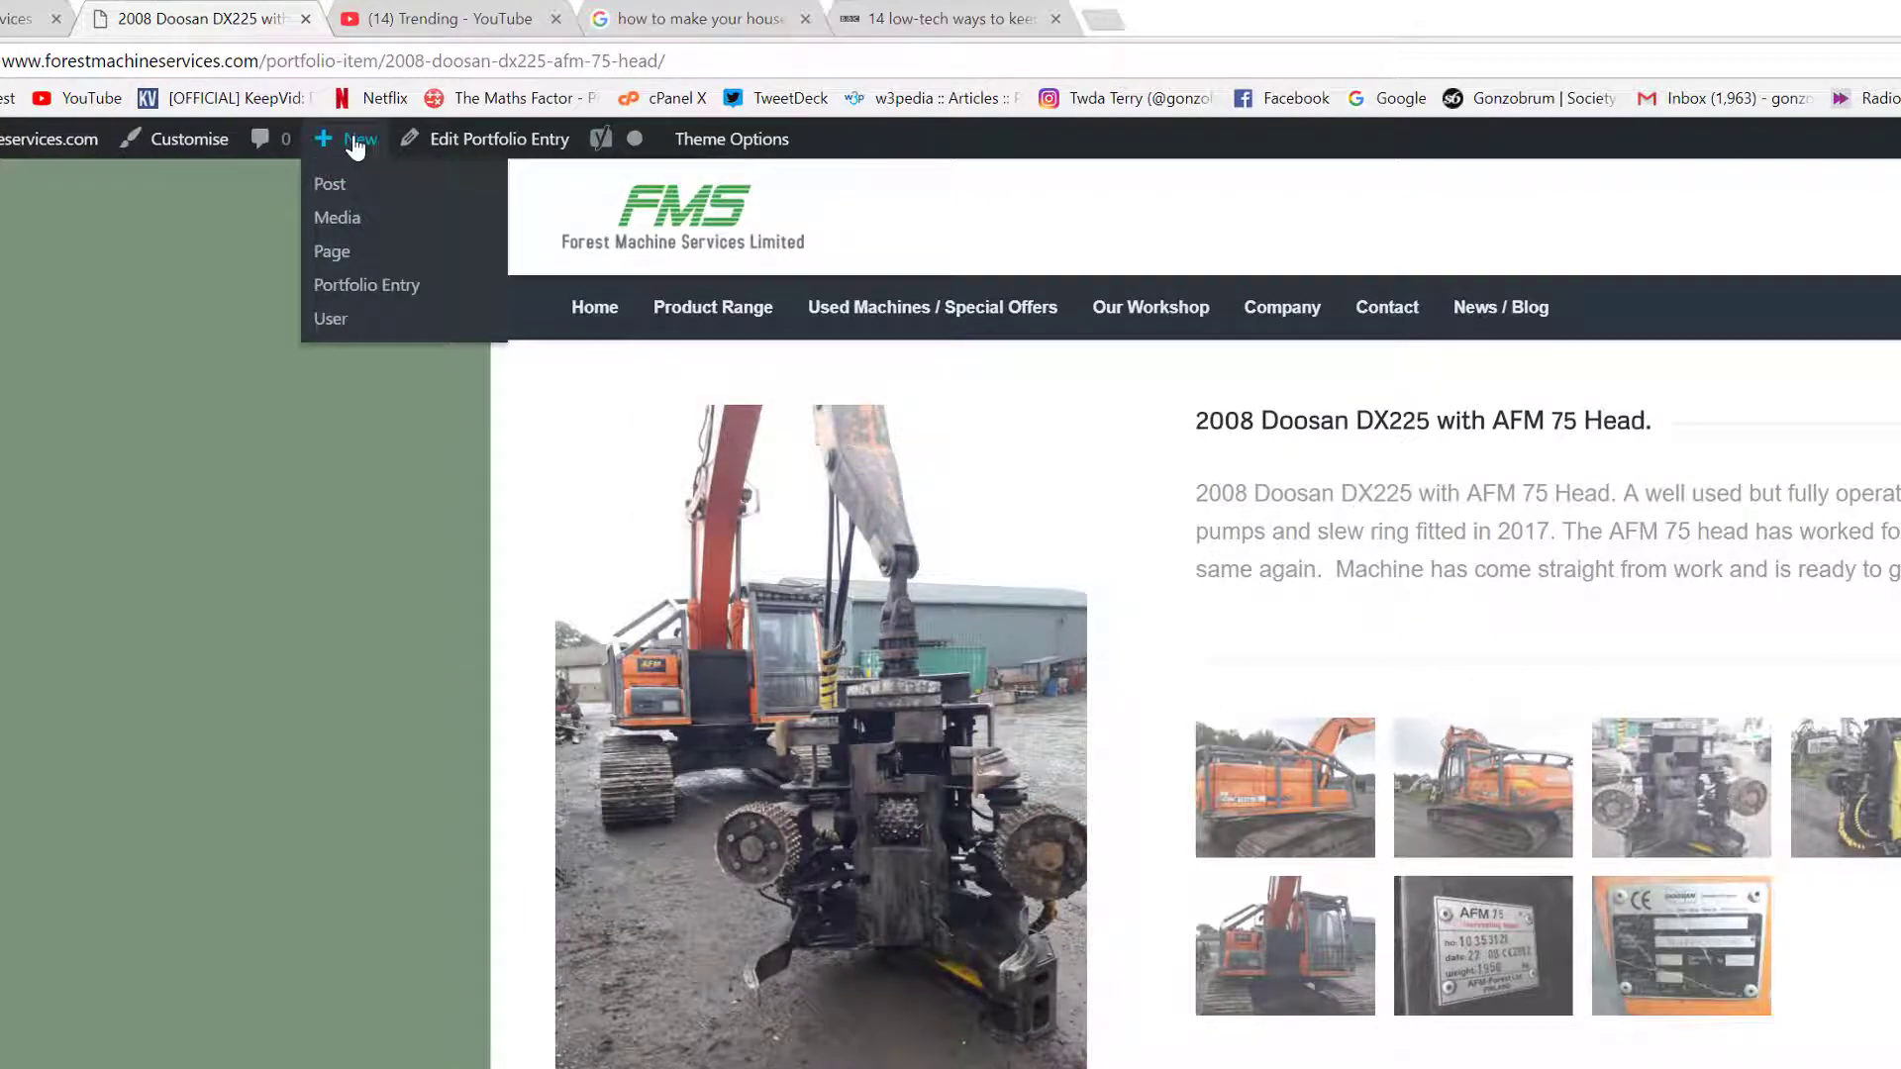
- Create a new Portfolio Entry titled 'TWDA test product'
click(358, 299)
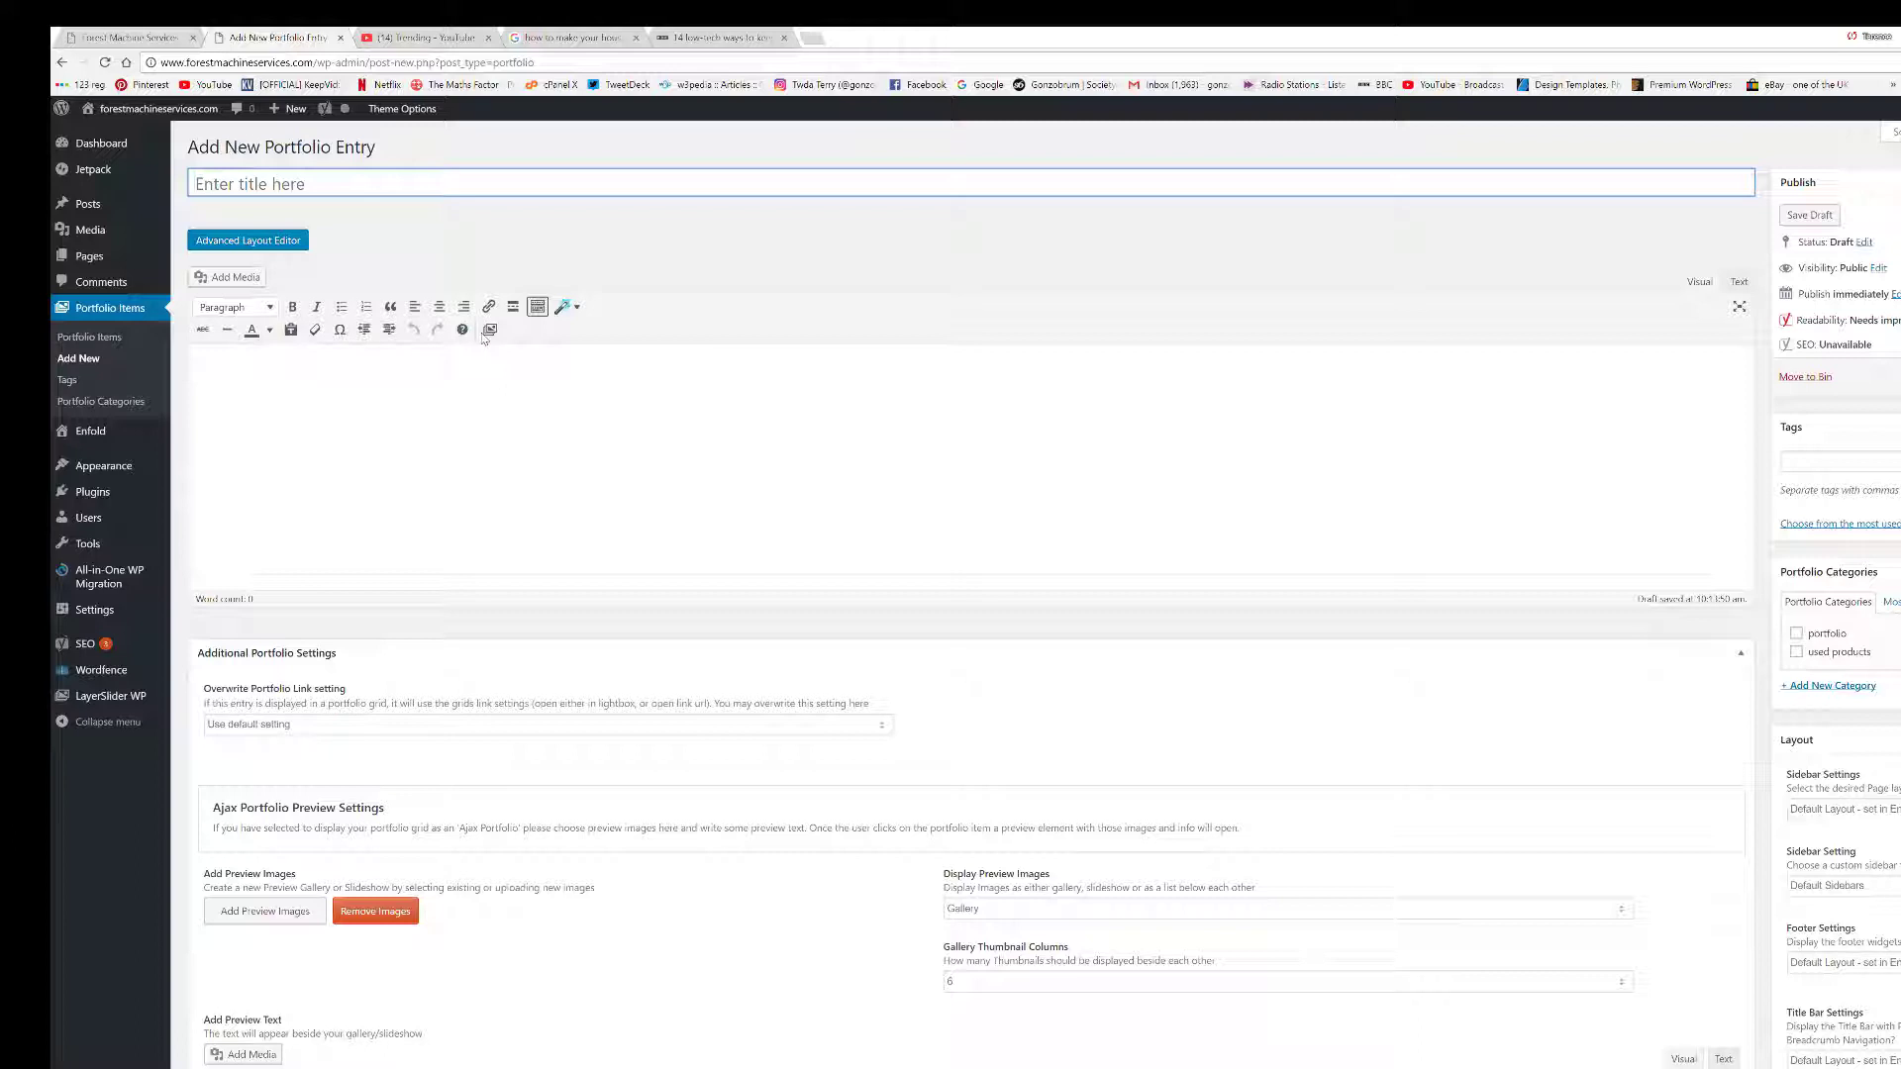
text(TWD)
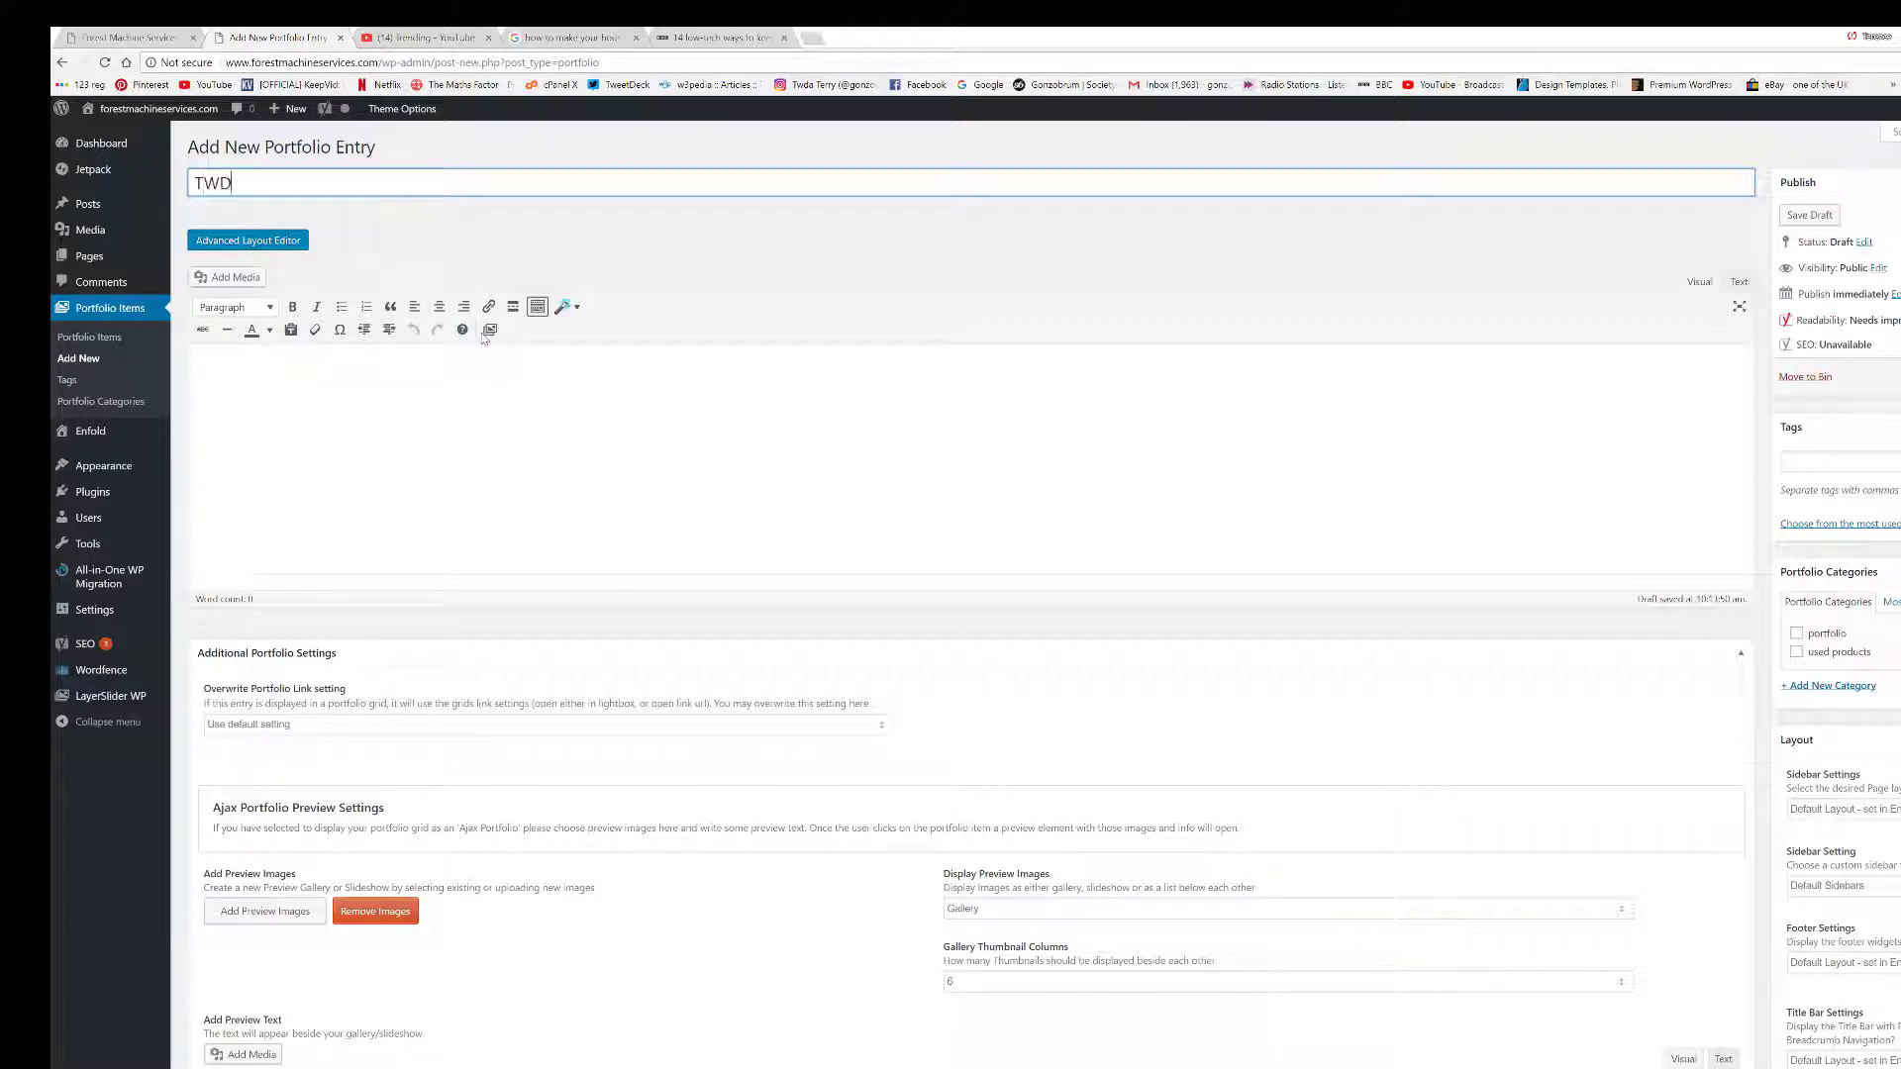
text(A test pr)
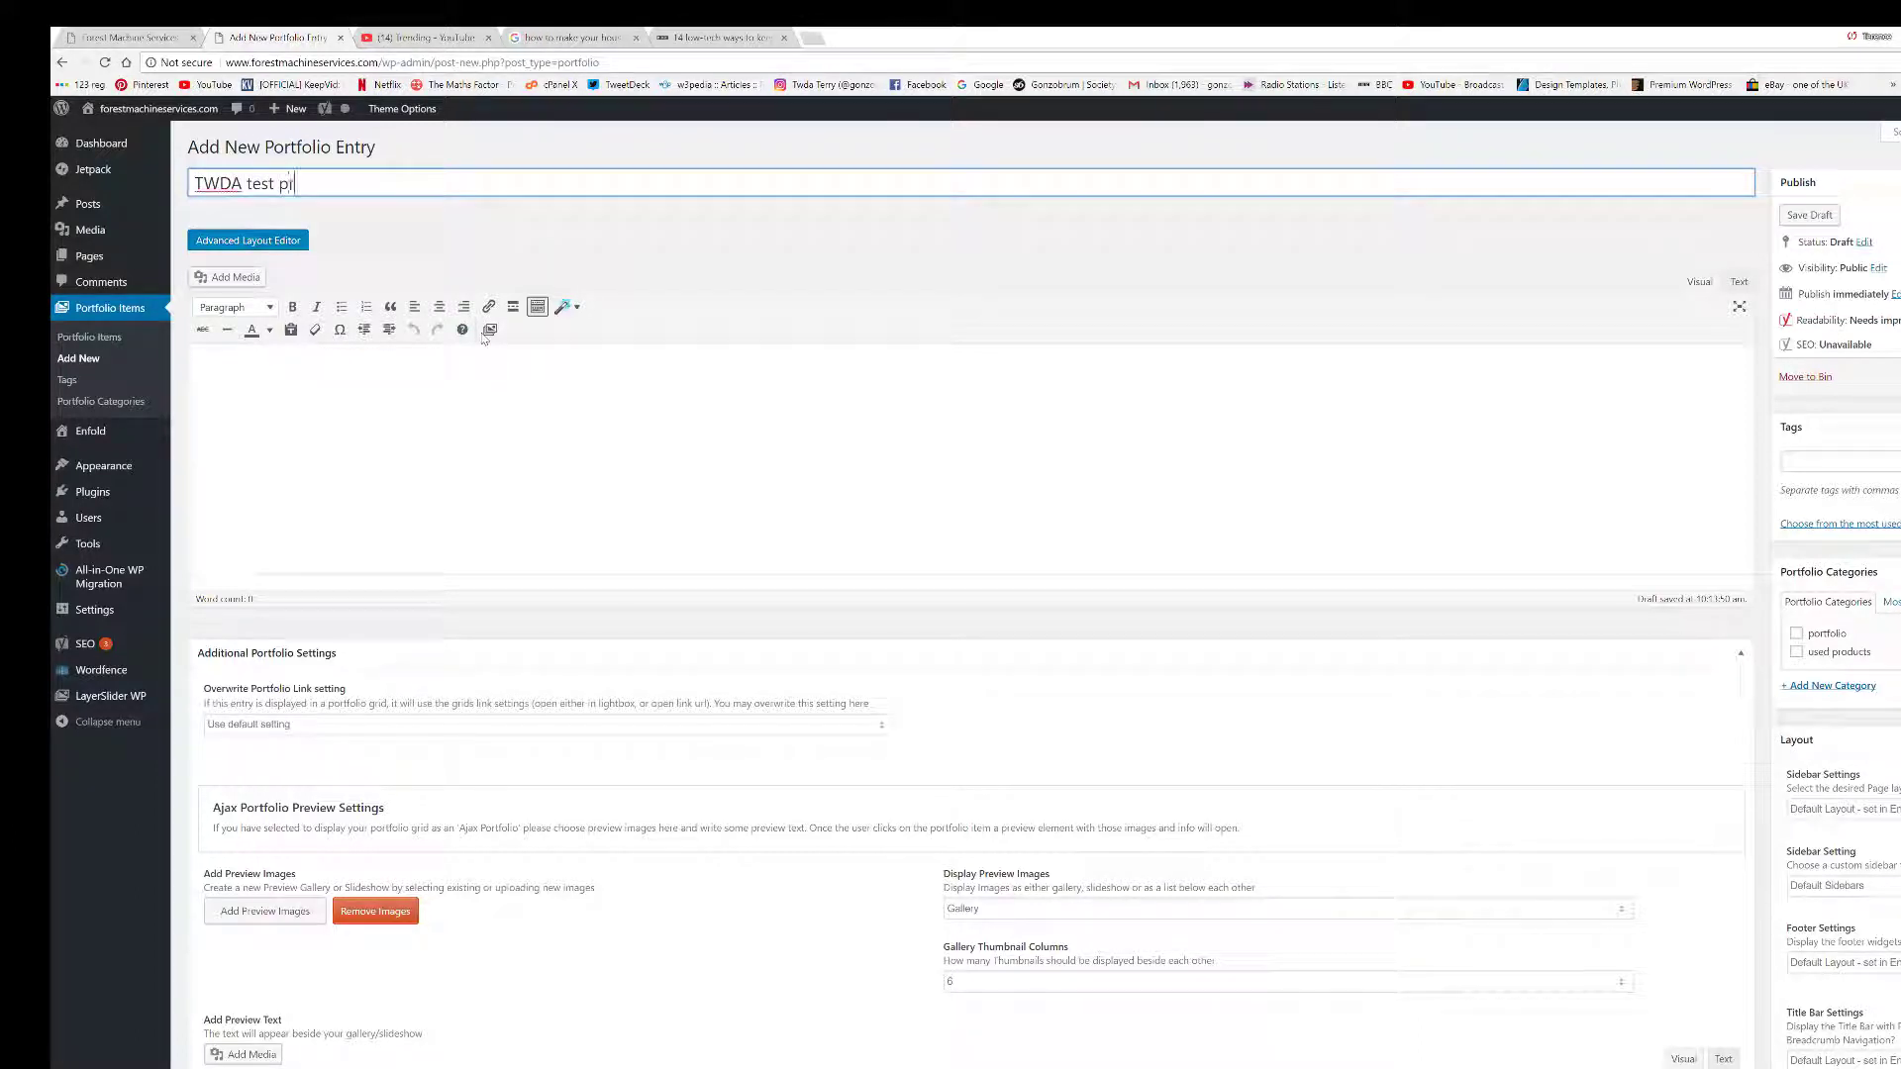
text(oduct)
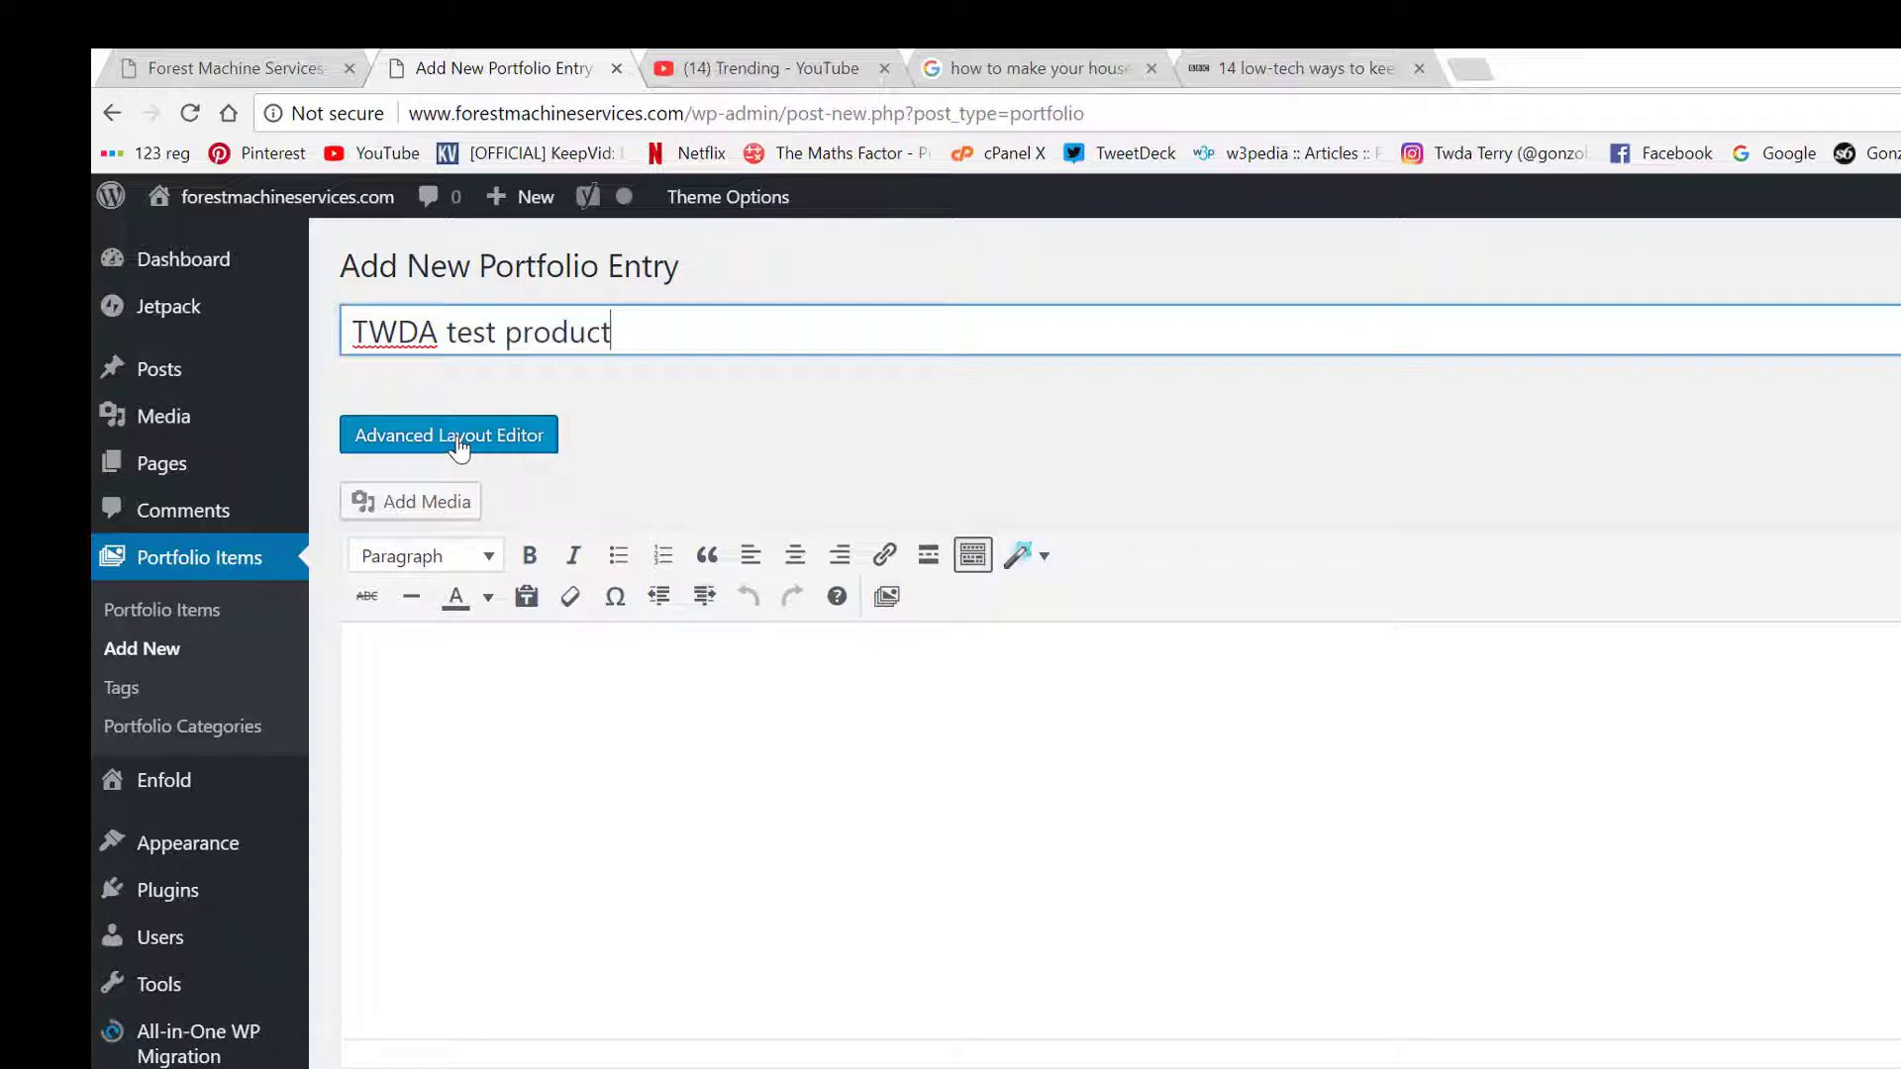
- Switch to the Advanced Layout Editor and load the 'used prod box' template
click(458, 448)
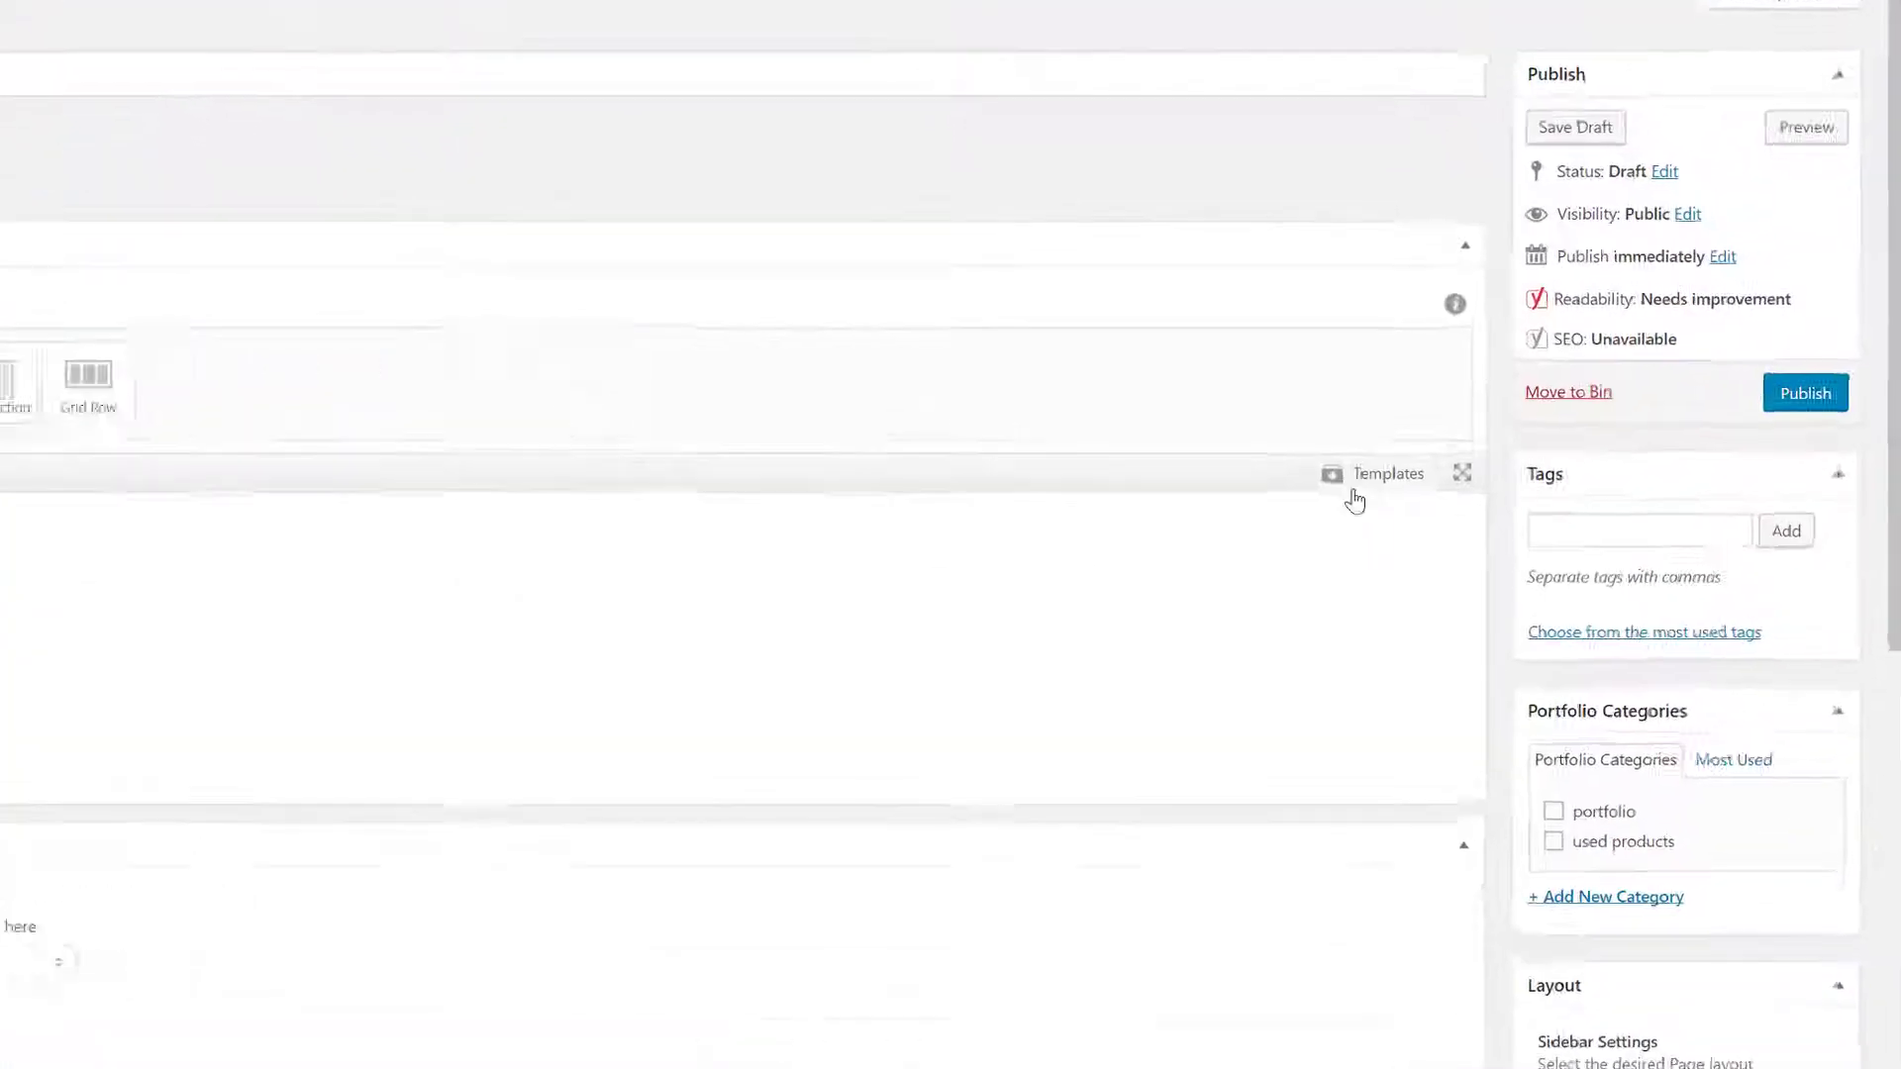
click(1355, 498)
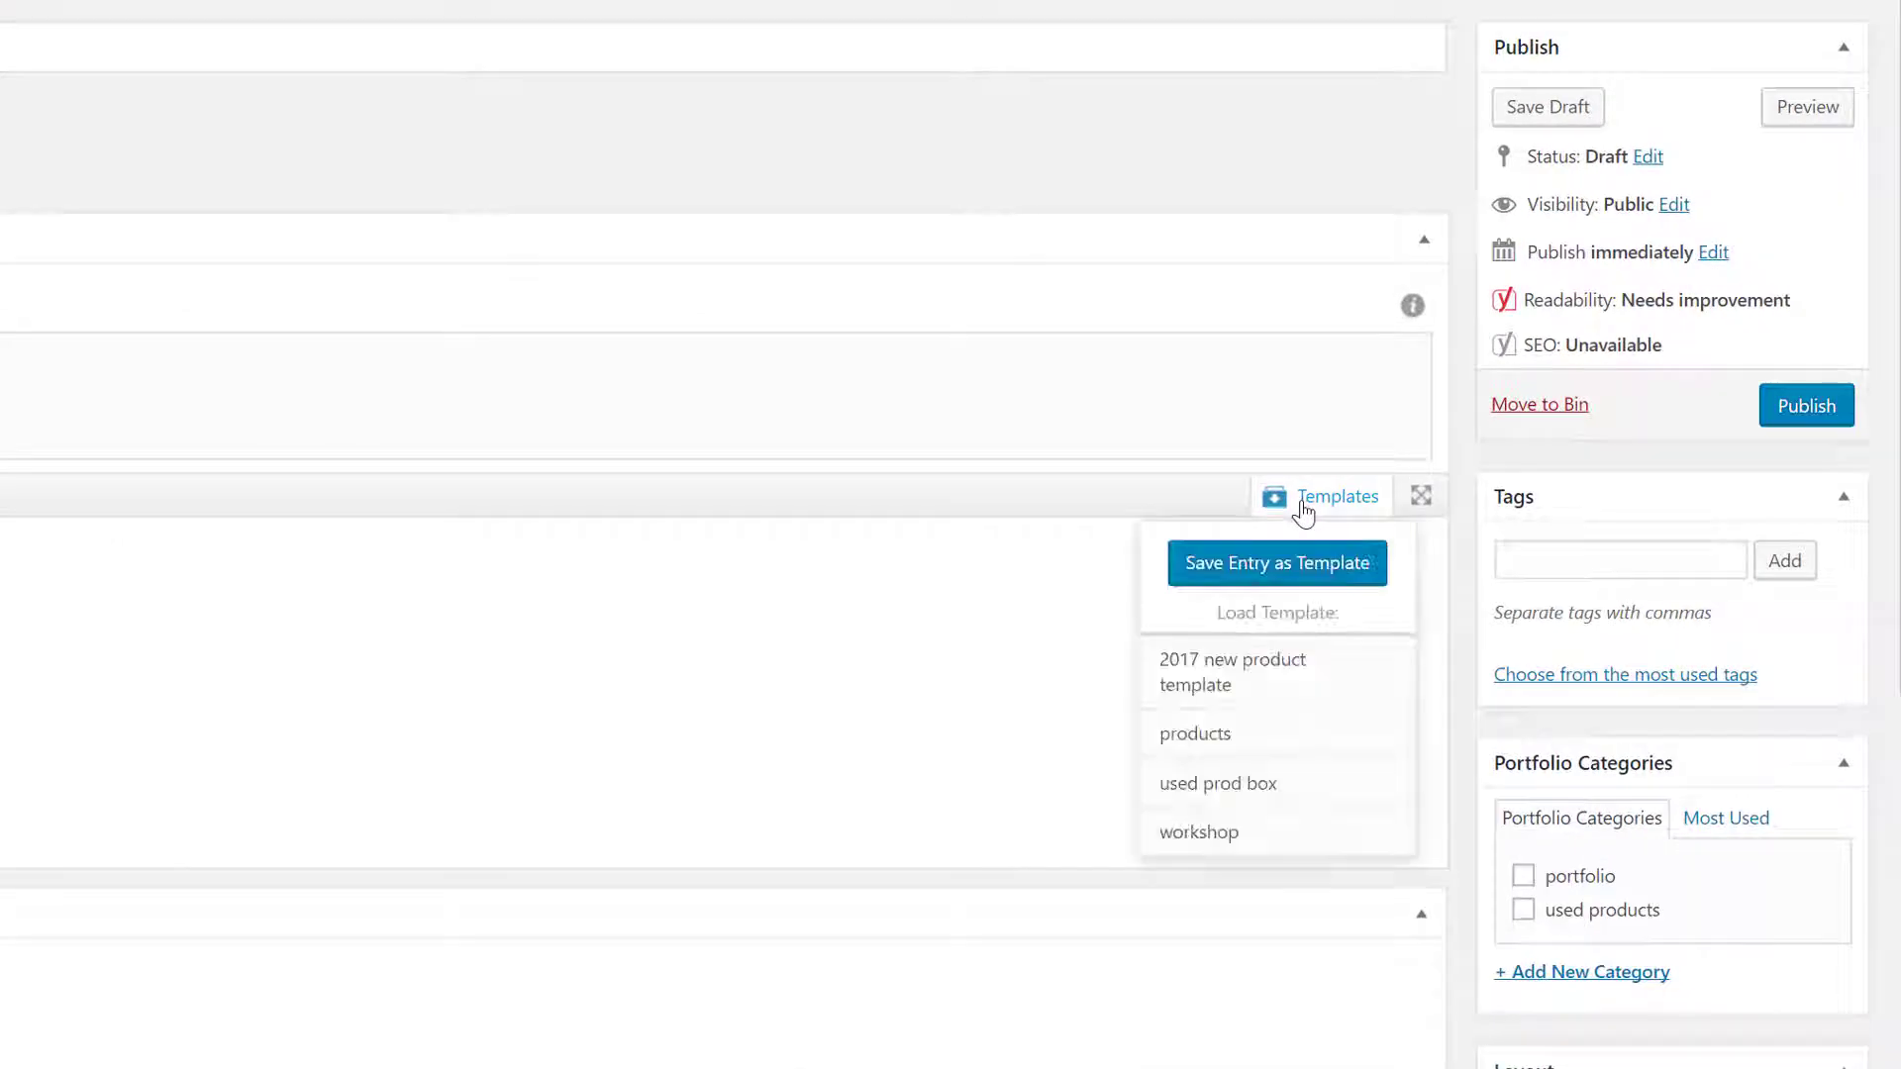
click(1225, 792)
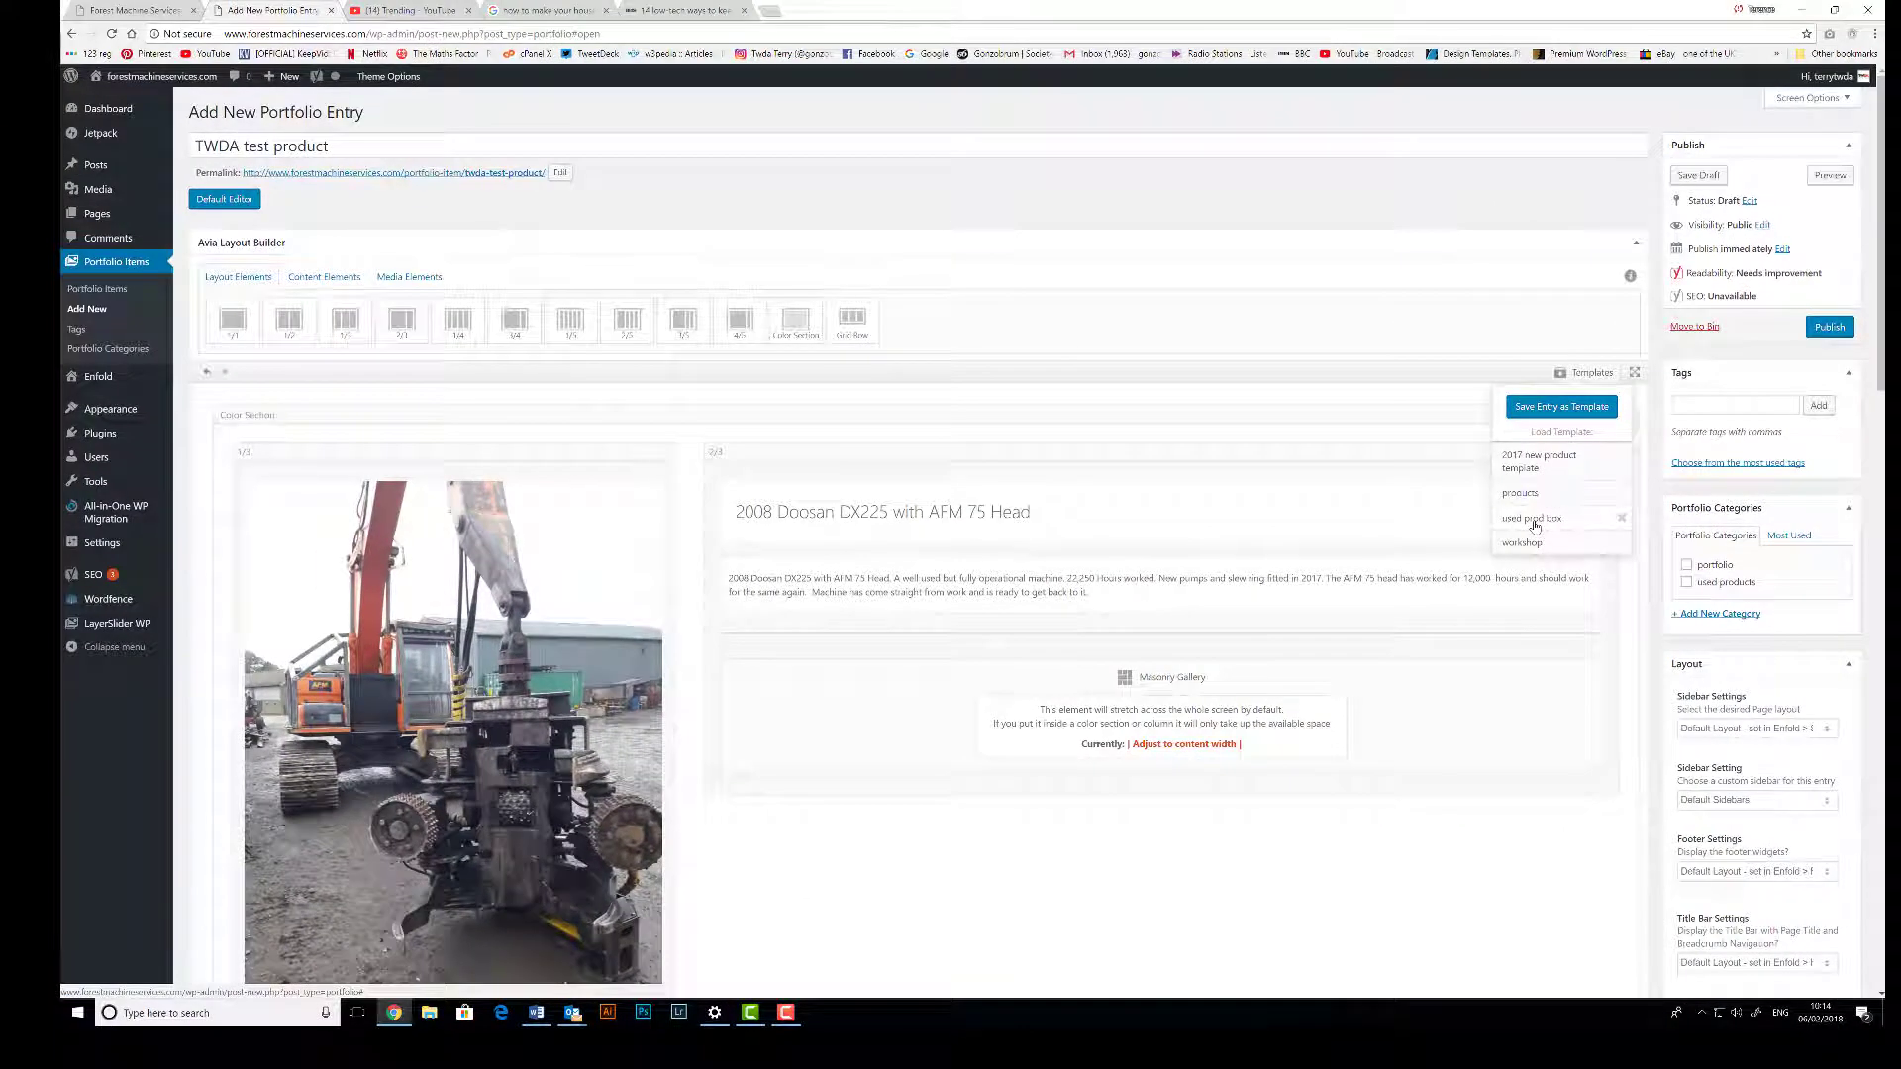
scroll(1196, 737, down, 1)
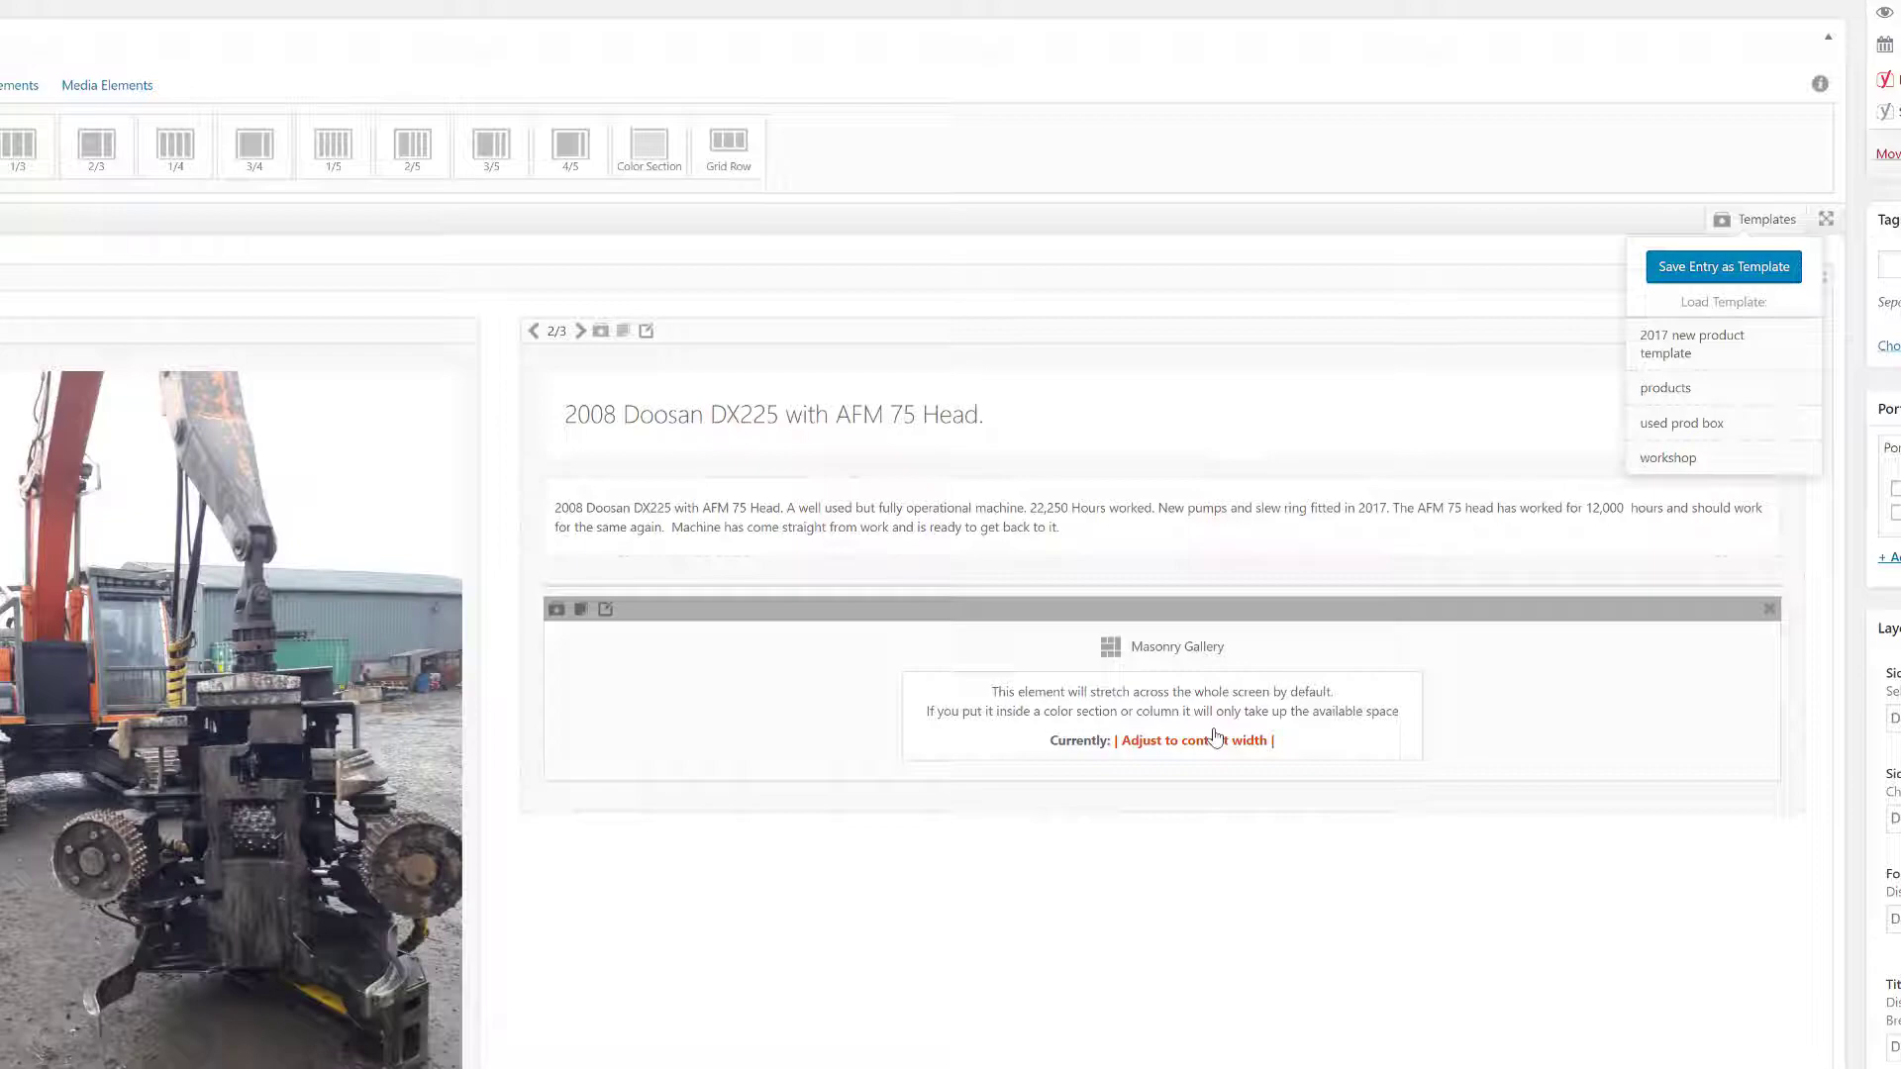
- Replace the Special Heading text with 'test prod' and save it
click(1026, 416)
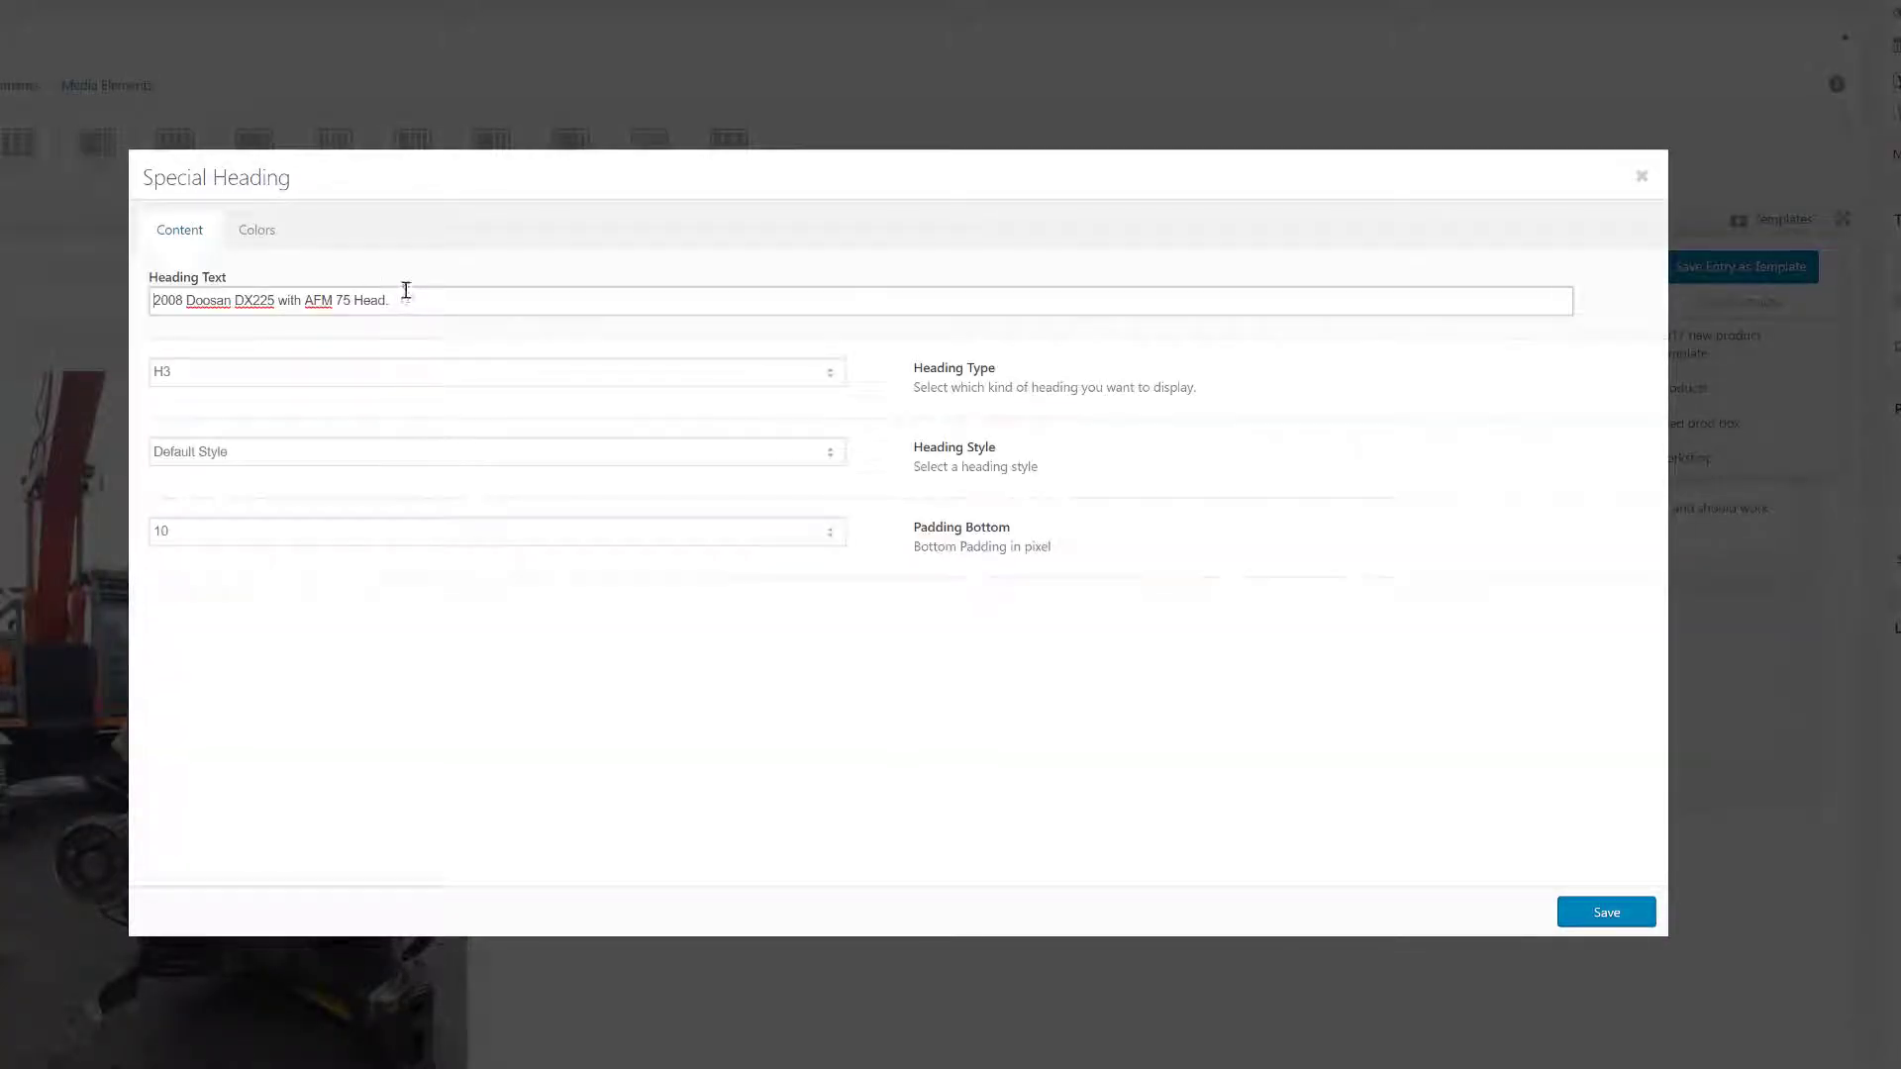
drag(406, 291, 81, 289)
text(tes)
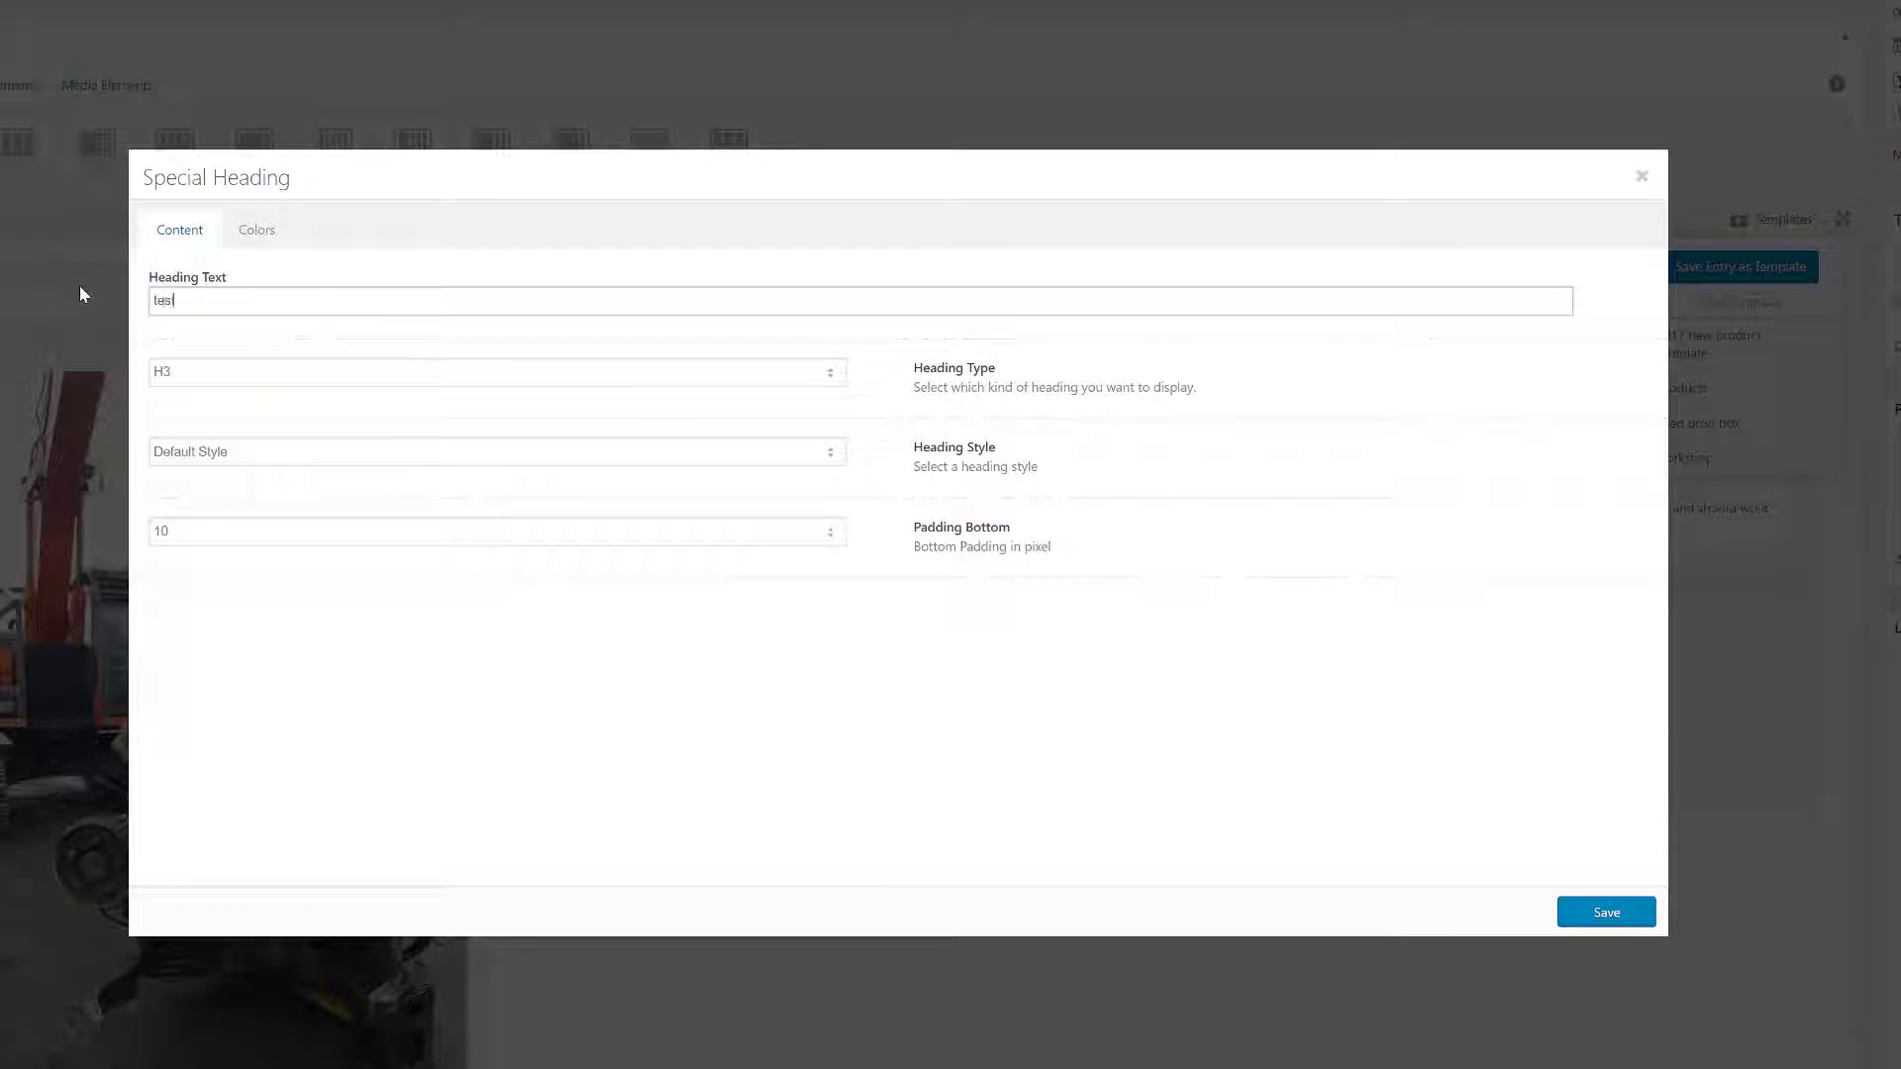
text(t prod)
click(1611, 912)
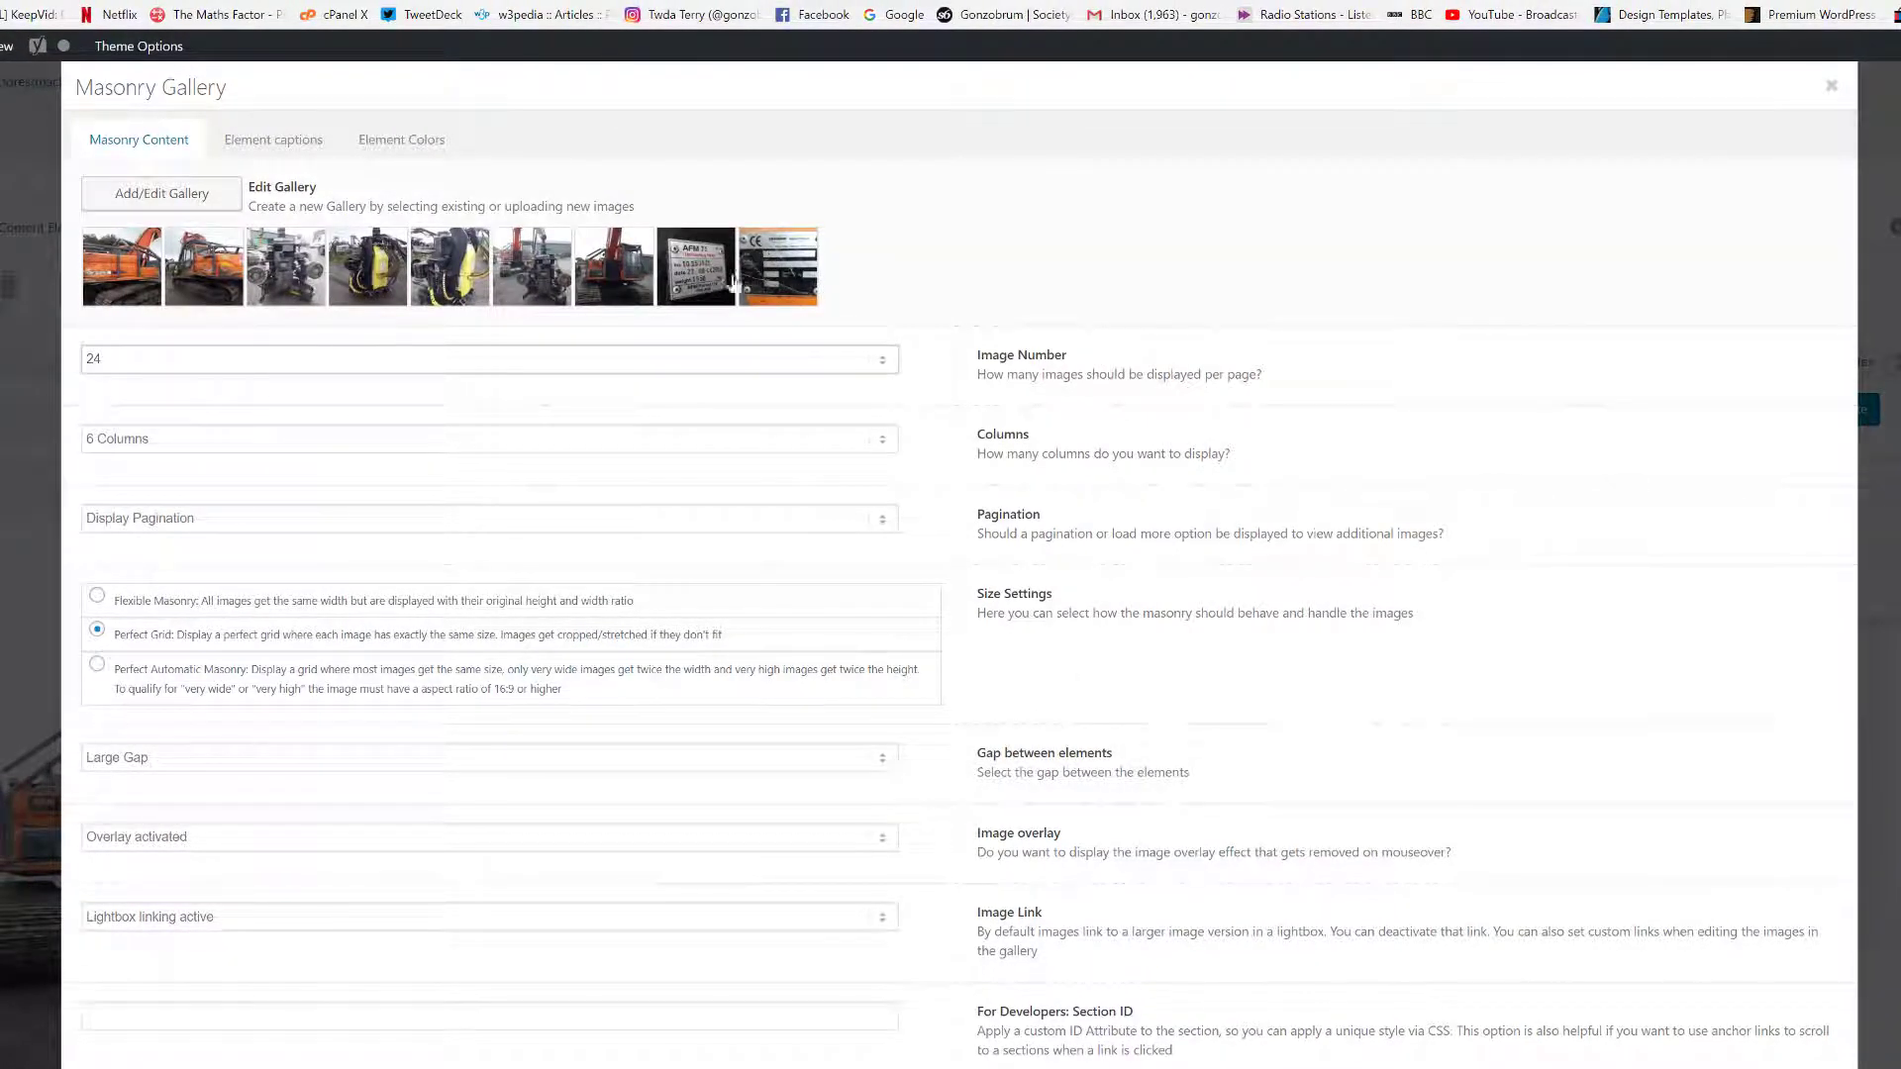
- Delete every template Doosan photo from the Masonry Gallery, leaving it ready for new images
click(208, 203)
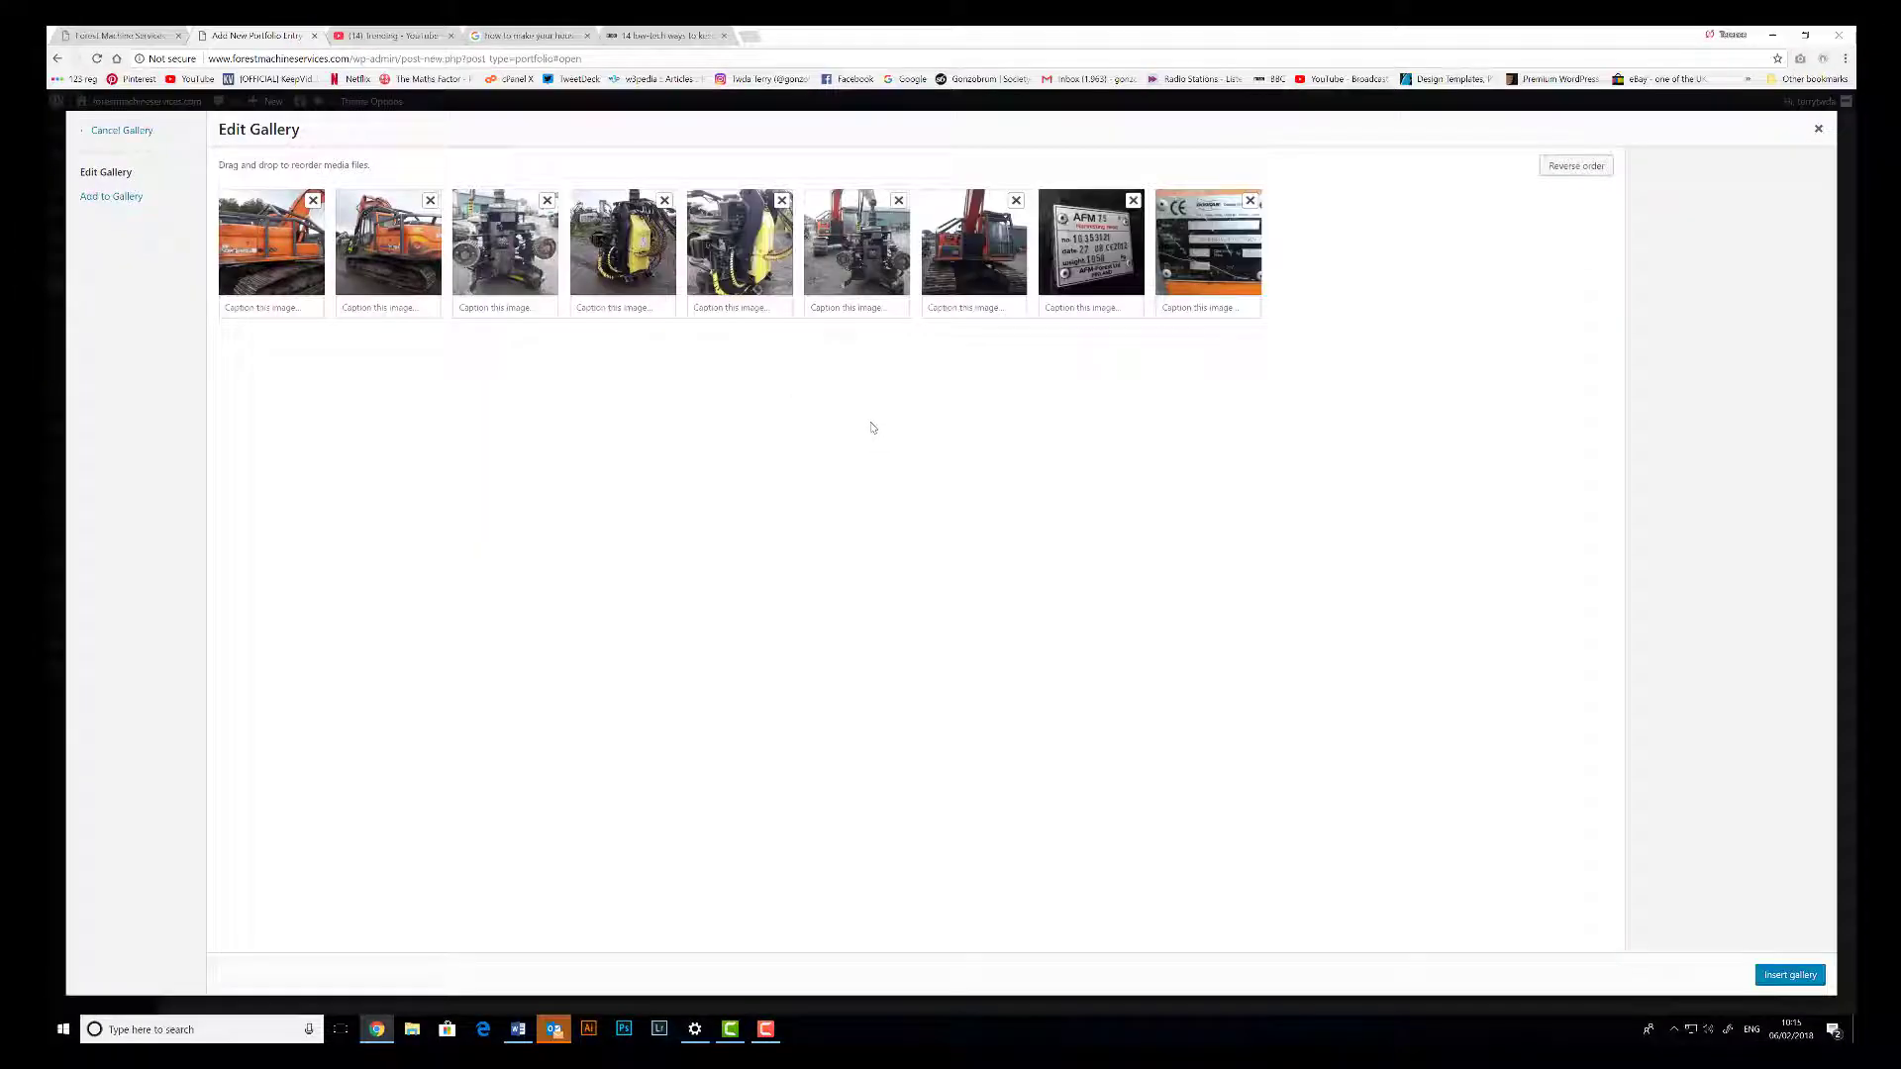
click(313, 202)
click(313, 202)
click(313, 202)
click(313, 202)
click(312, 202)
click(313, 202)
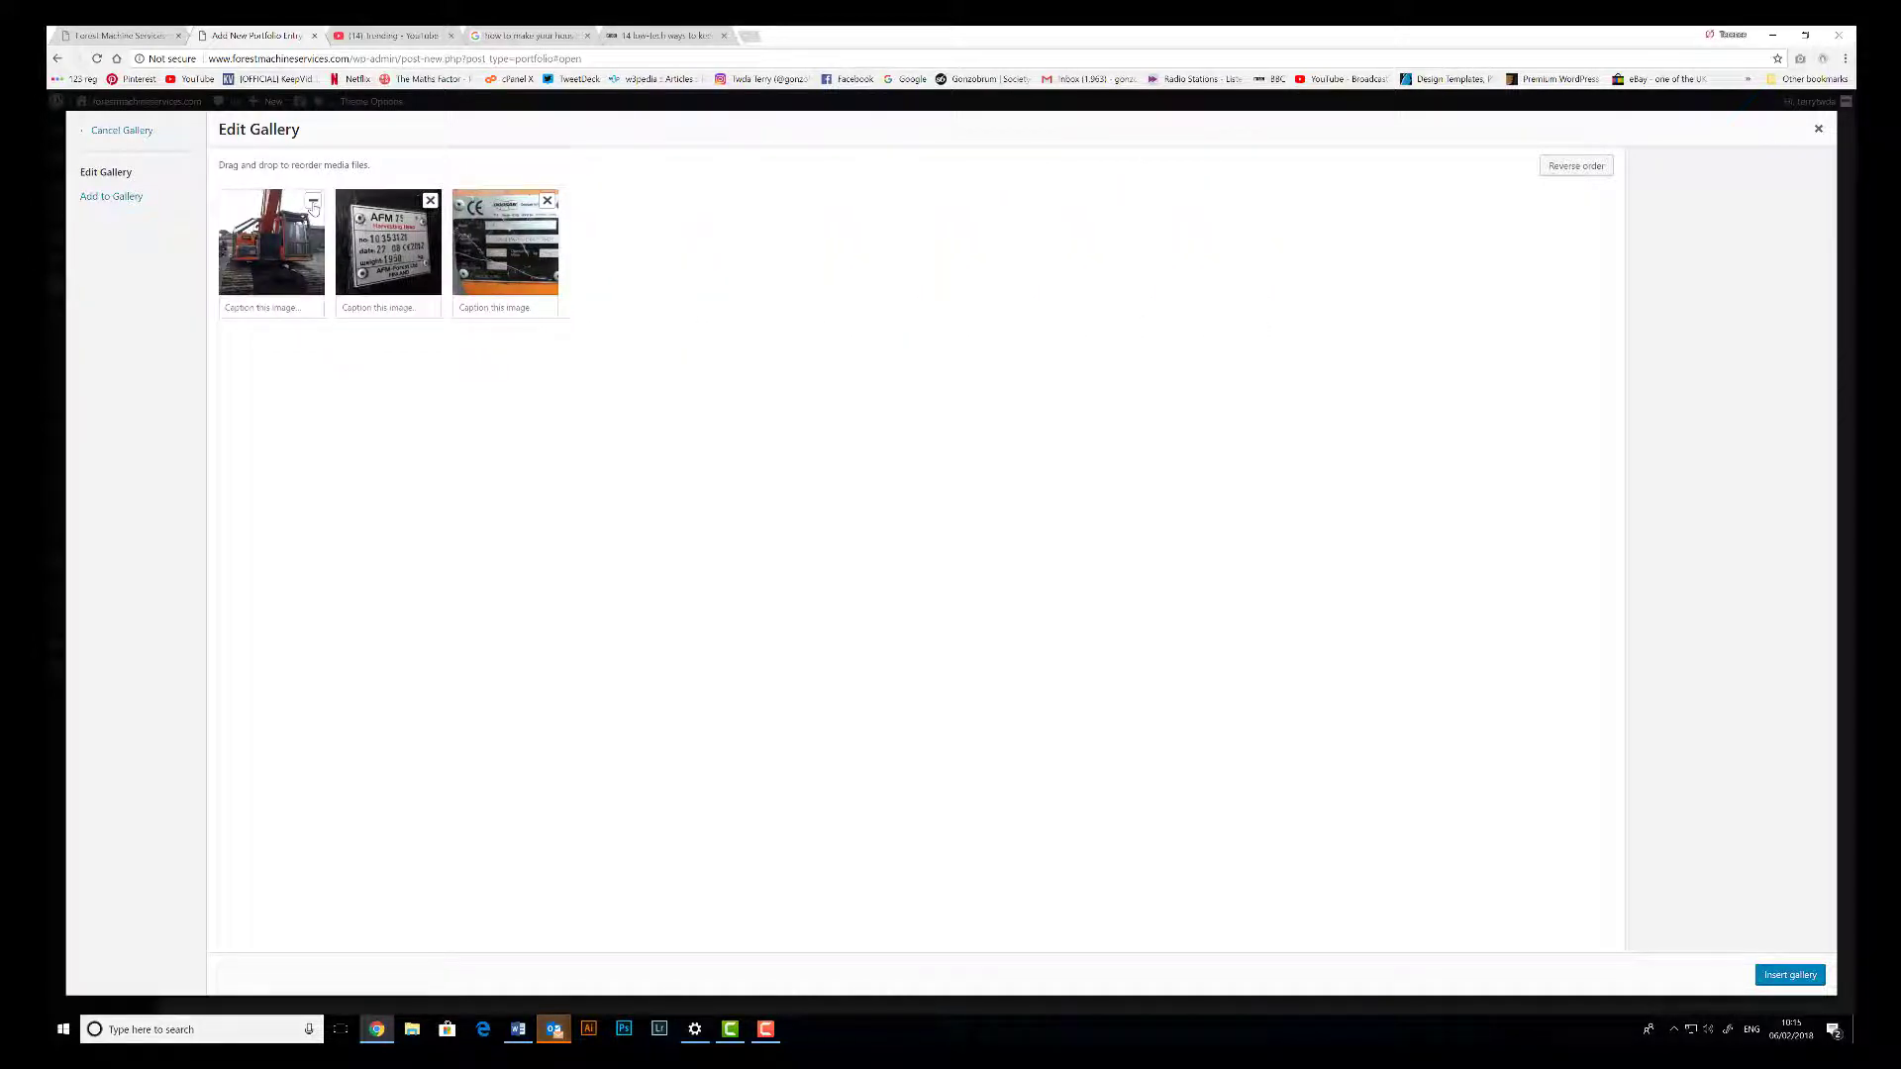
click(313, 202)
click(313, 202)
click(313, 202)
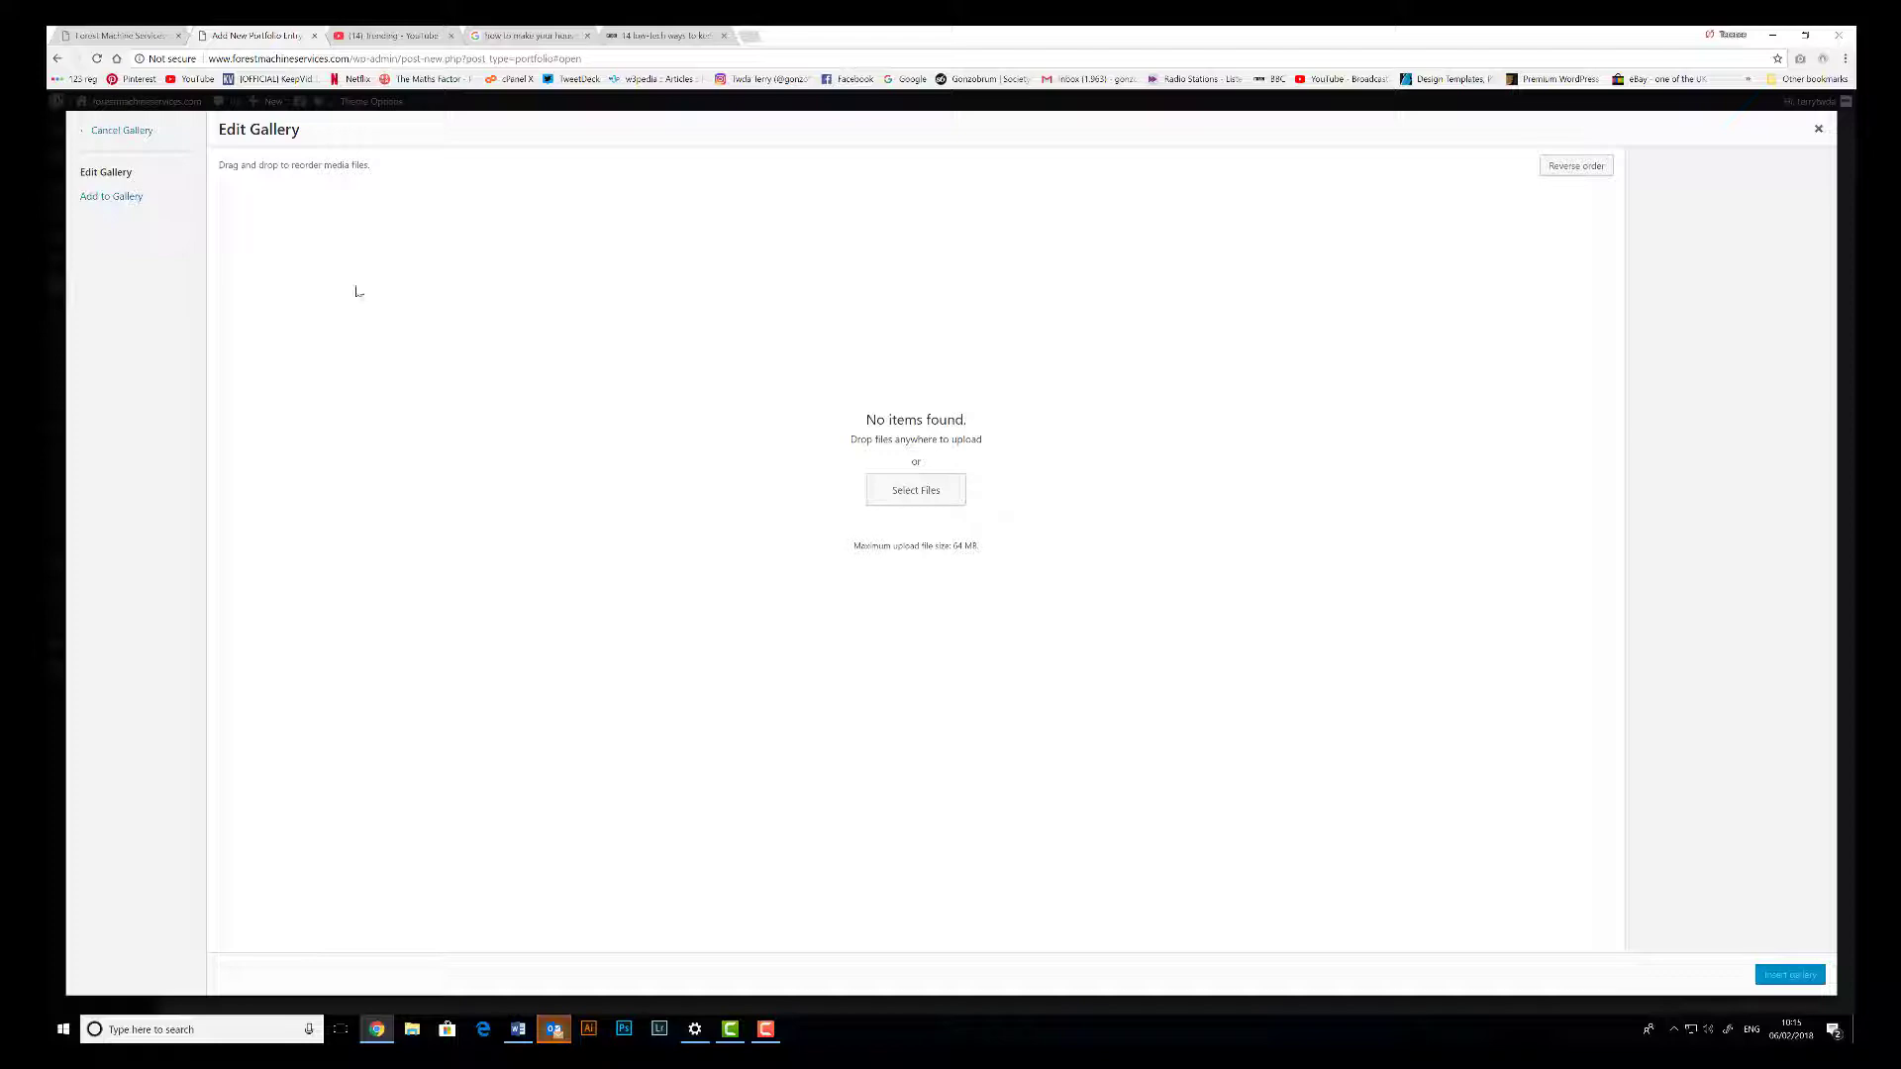
click(112, 196)
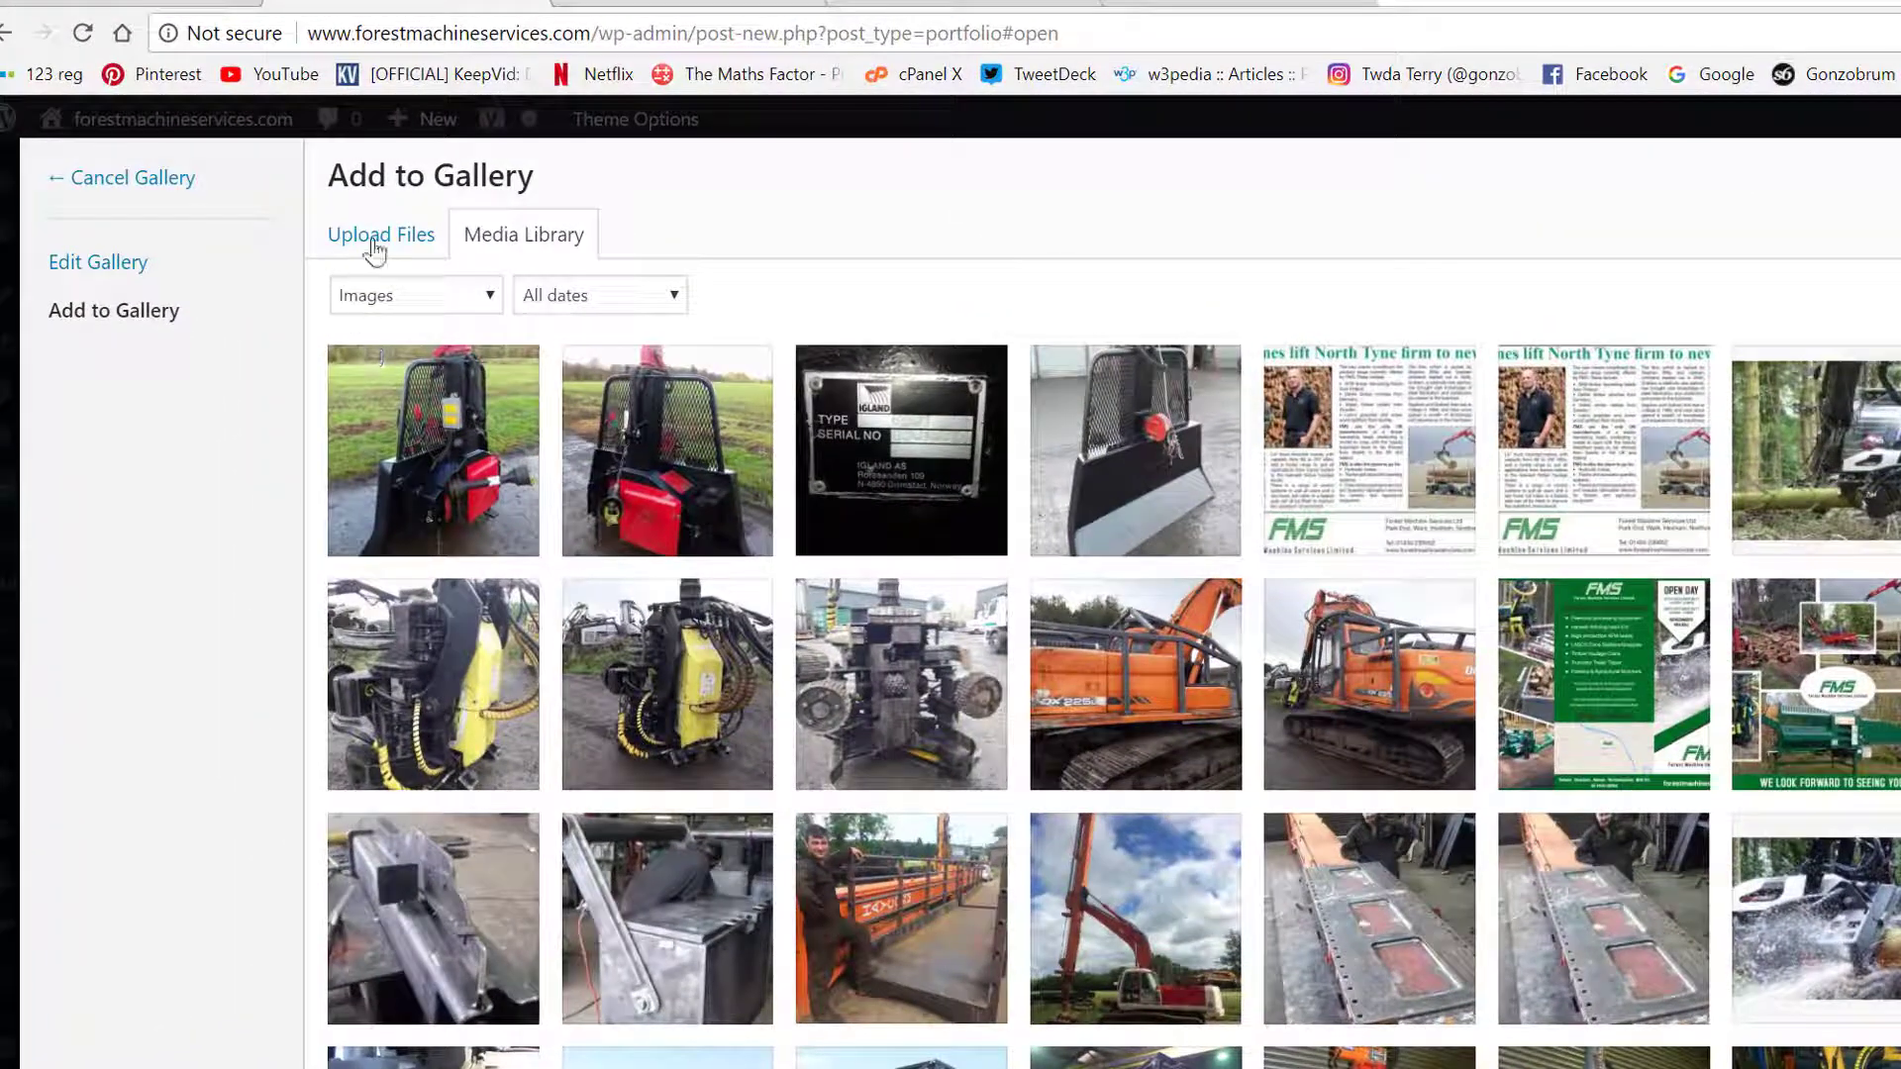
- Attempt to upload image files from the computer, then cancel the file browser
click(376, 247)
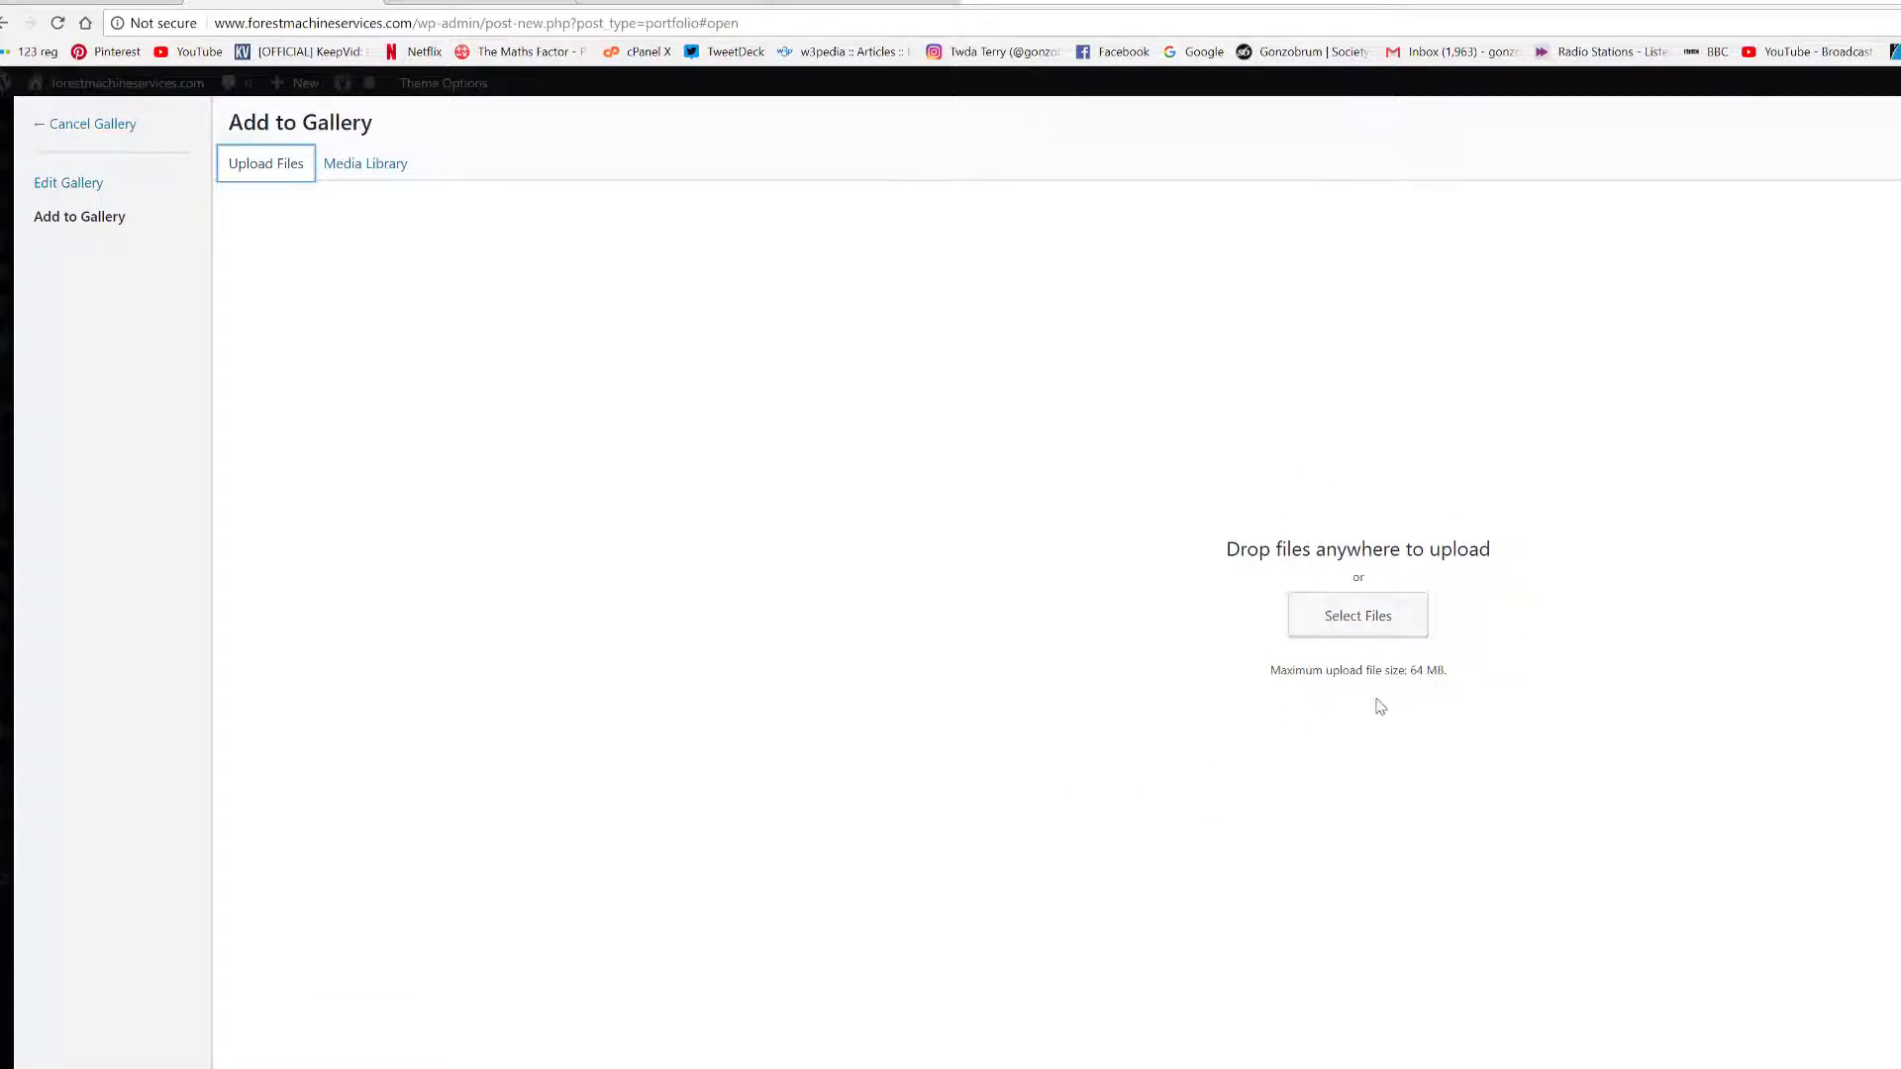
click(1364, 630)
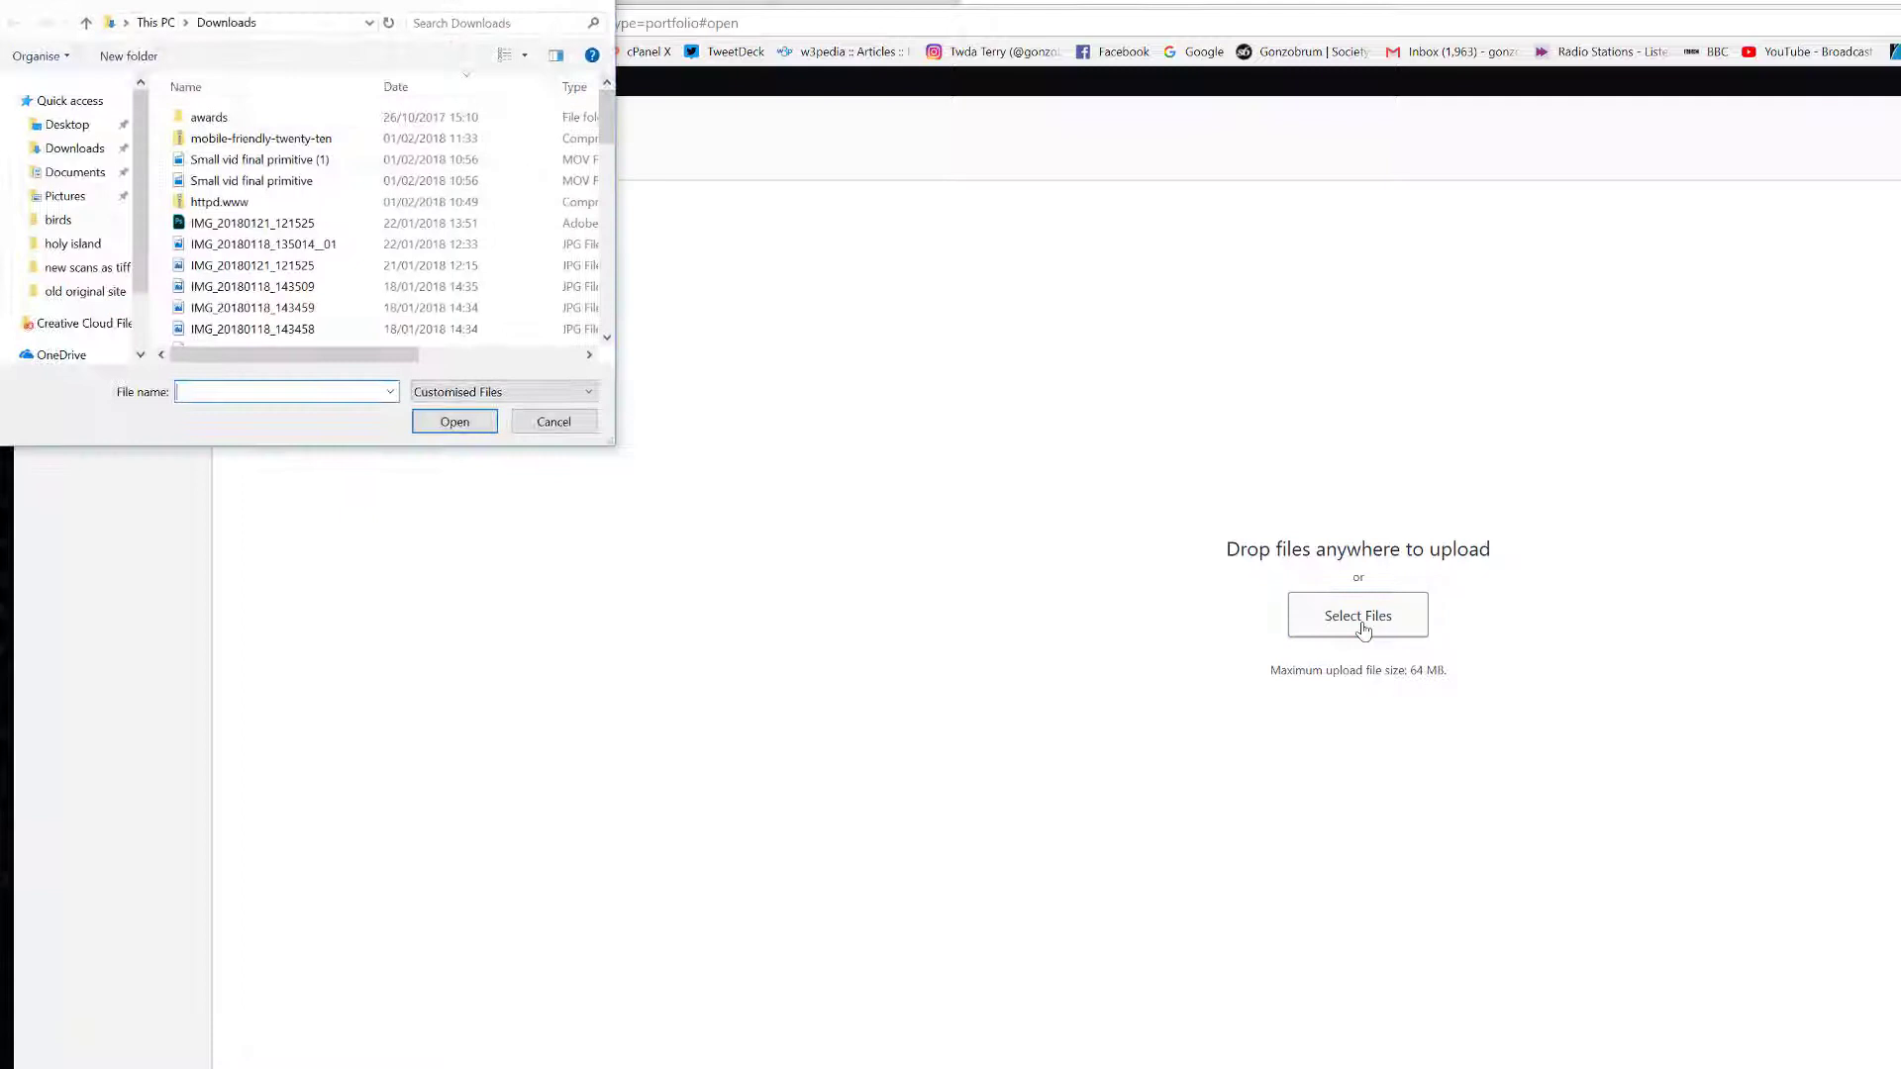
scroll(248, 269, down, 2)
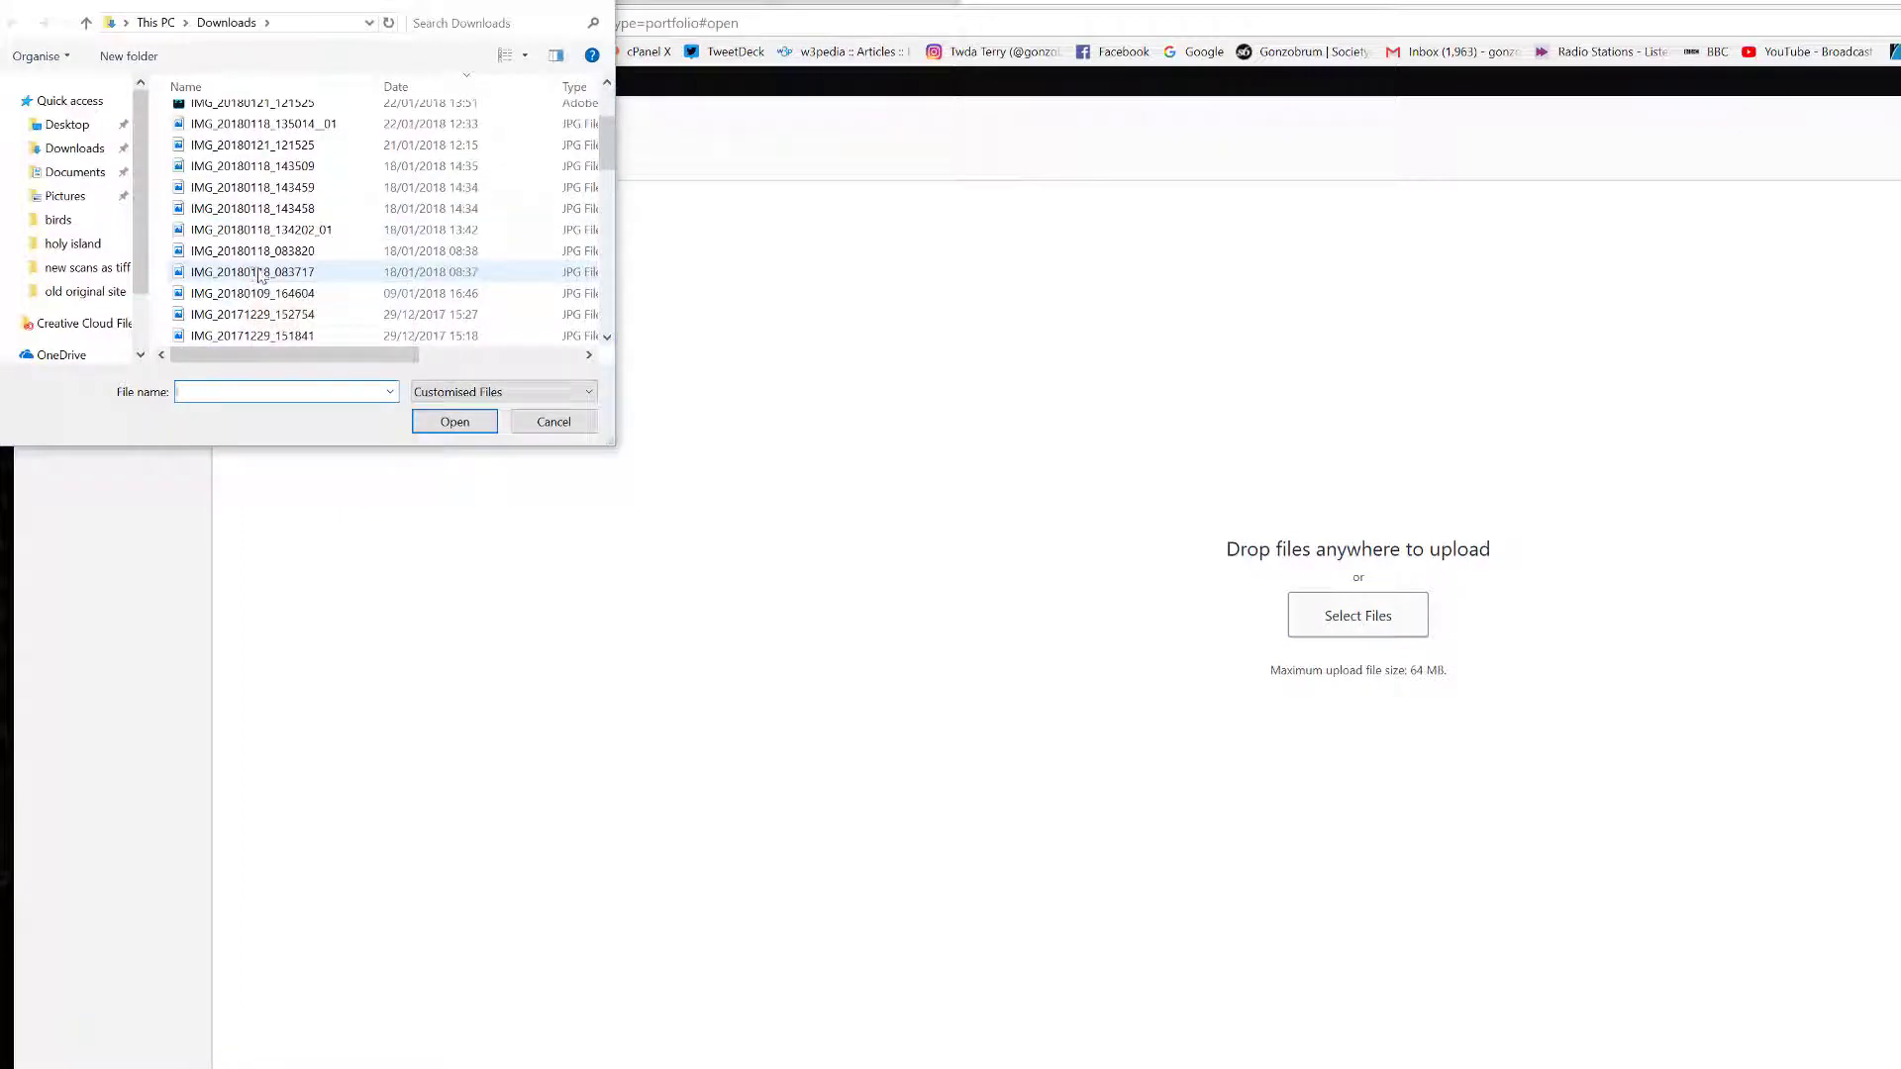
click(554, 423)
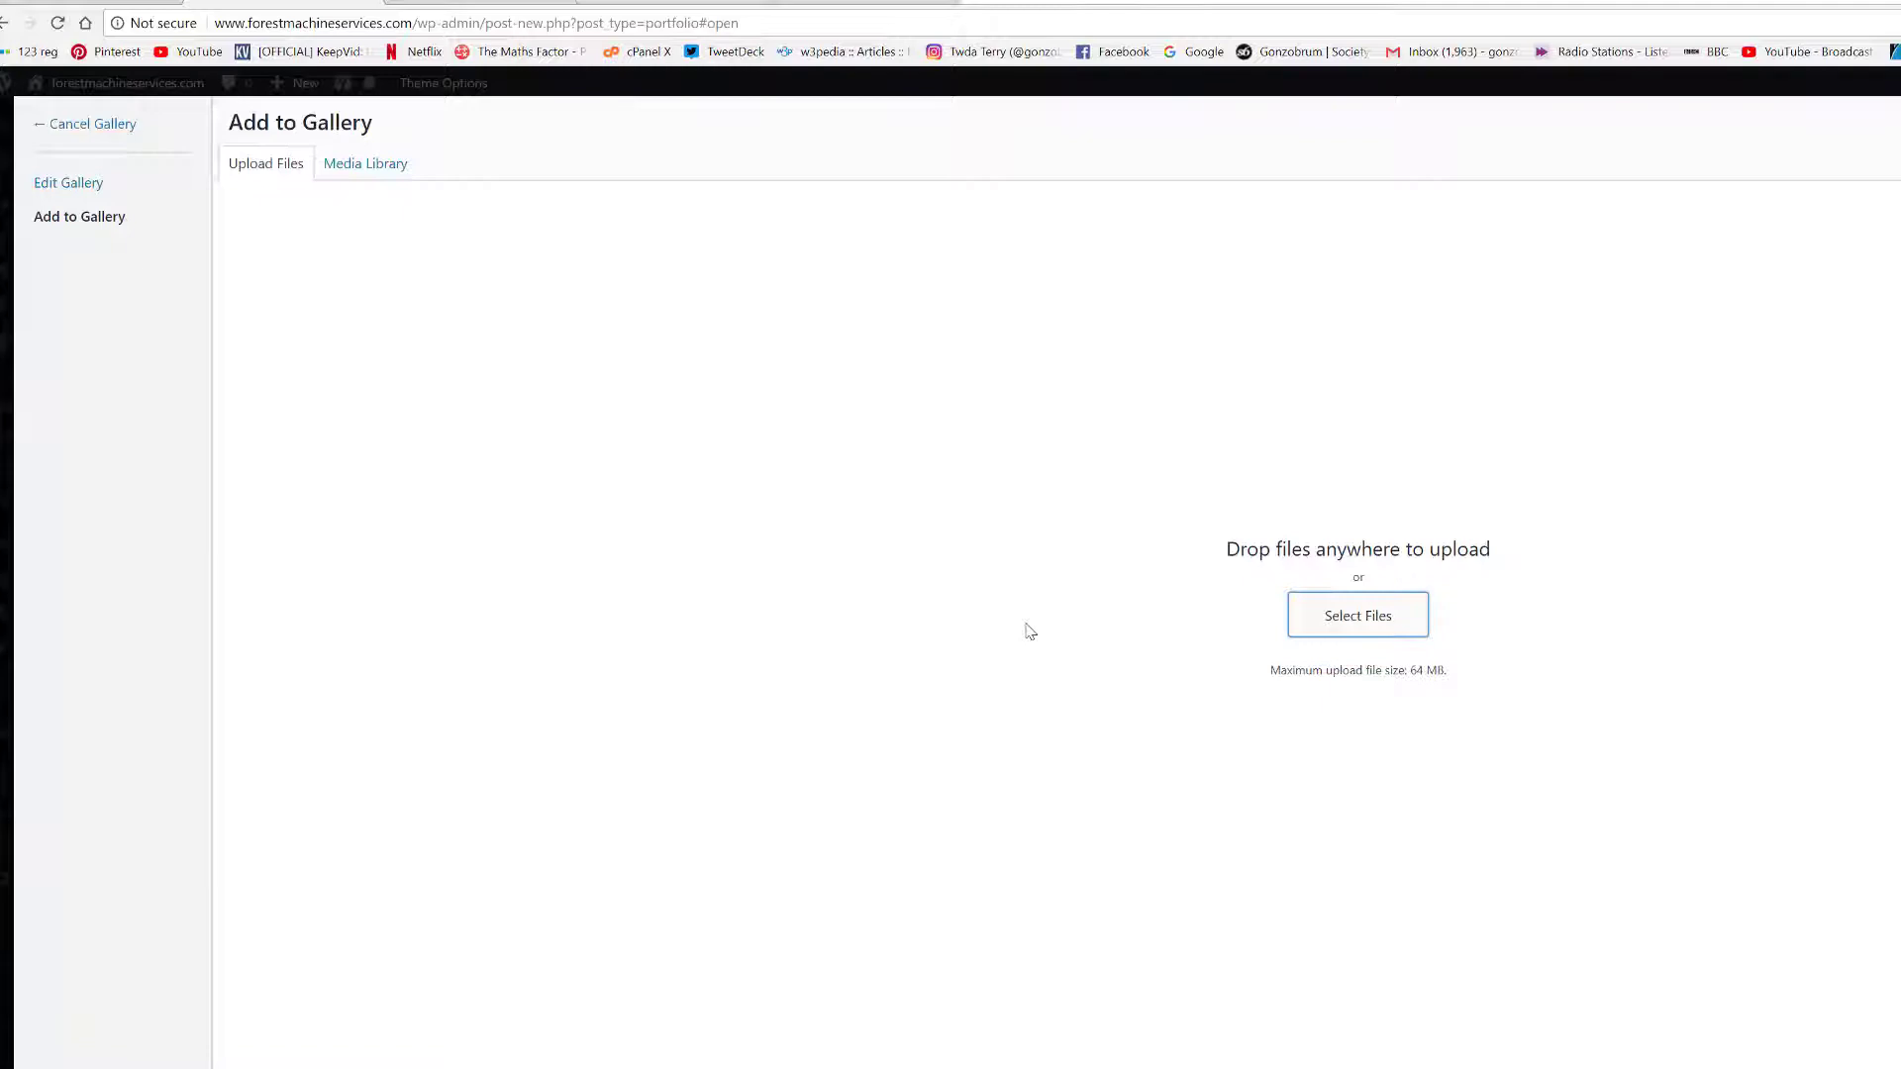
- Add the harvester head, orange excavator and log-truck crane photos from the Media Library
click(340, 164)
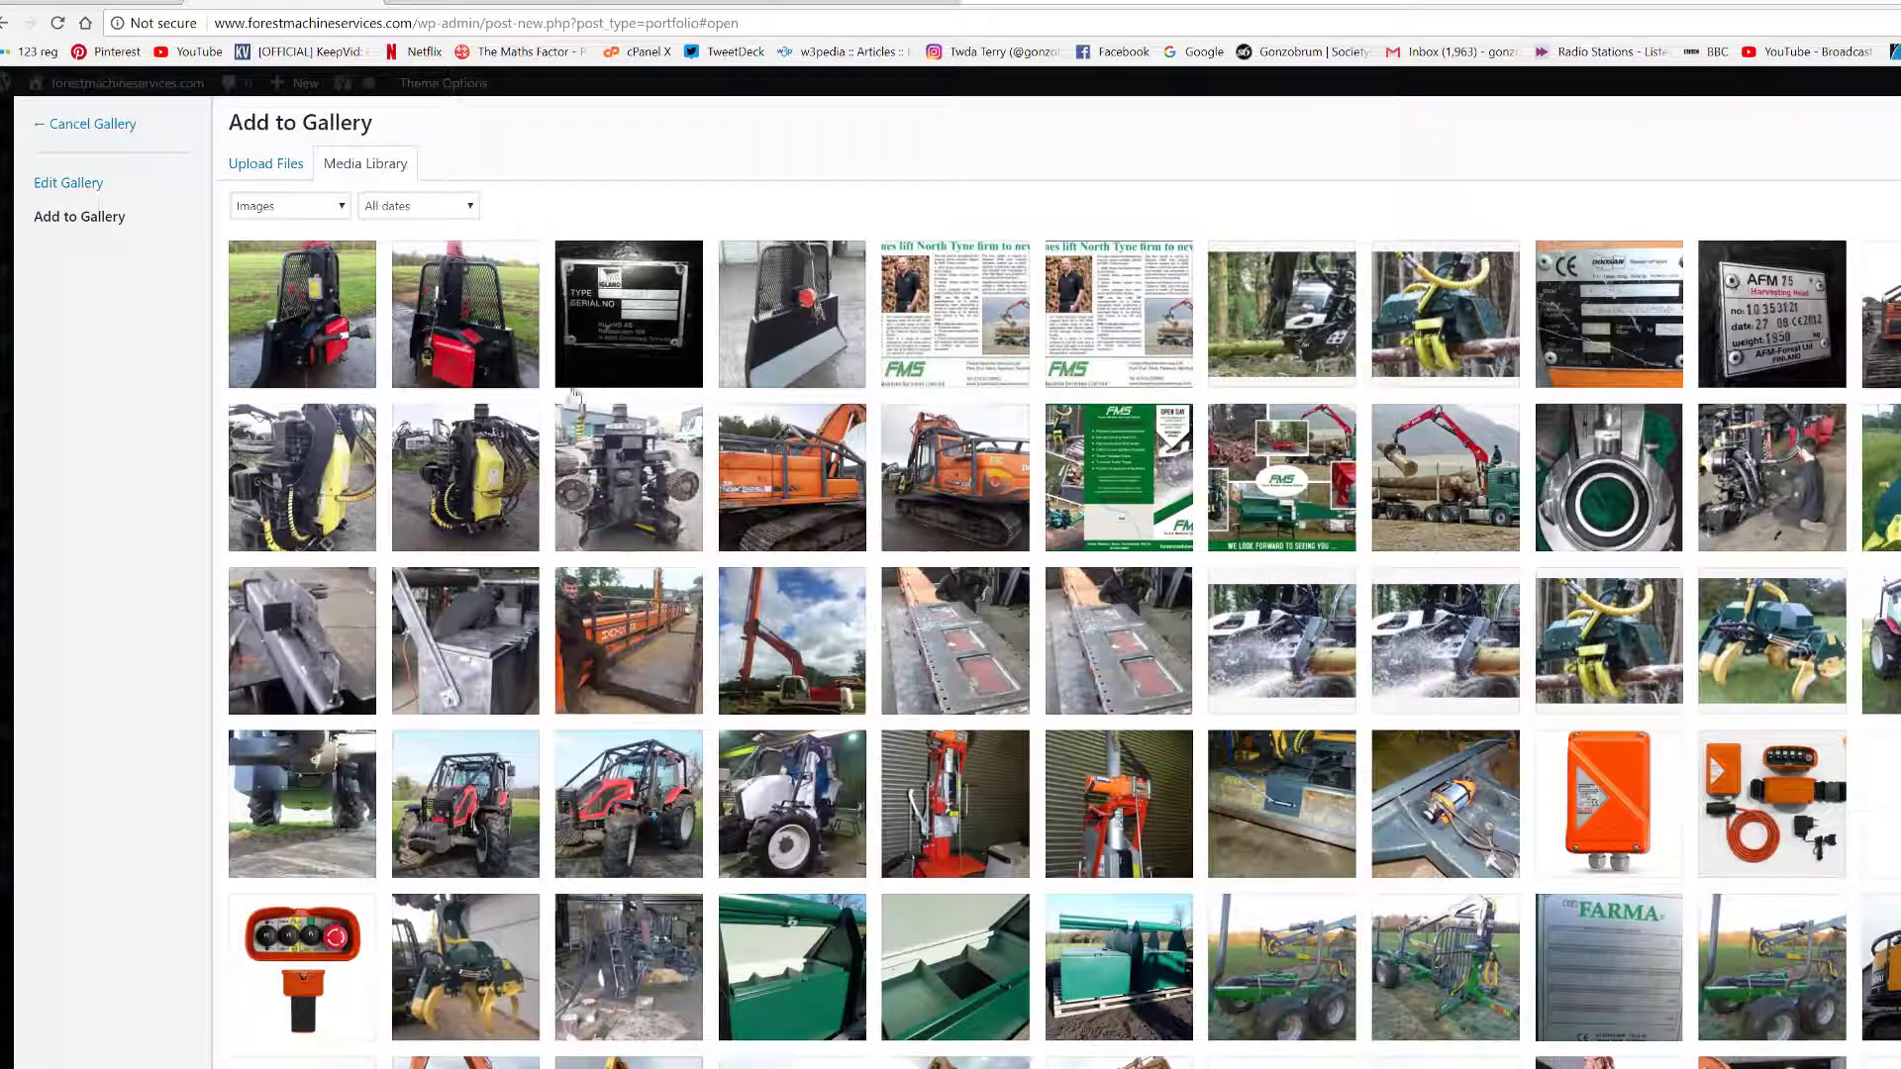
click(478, 505)
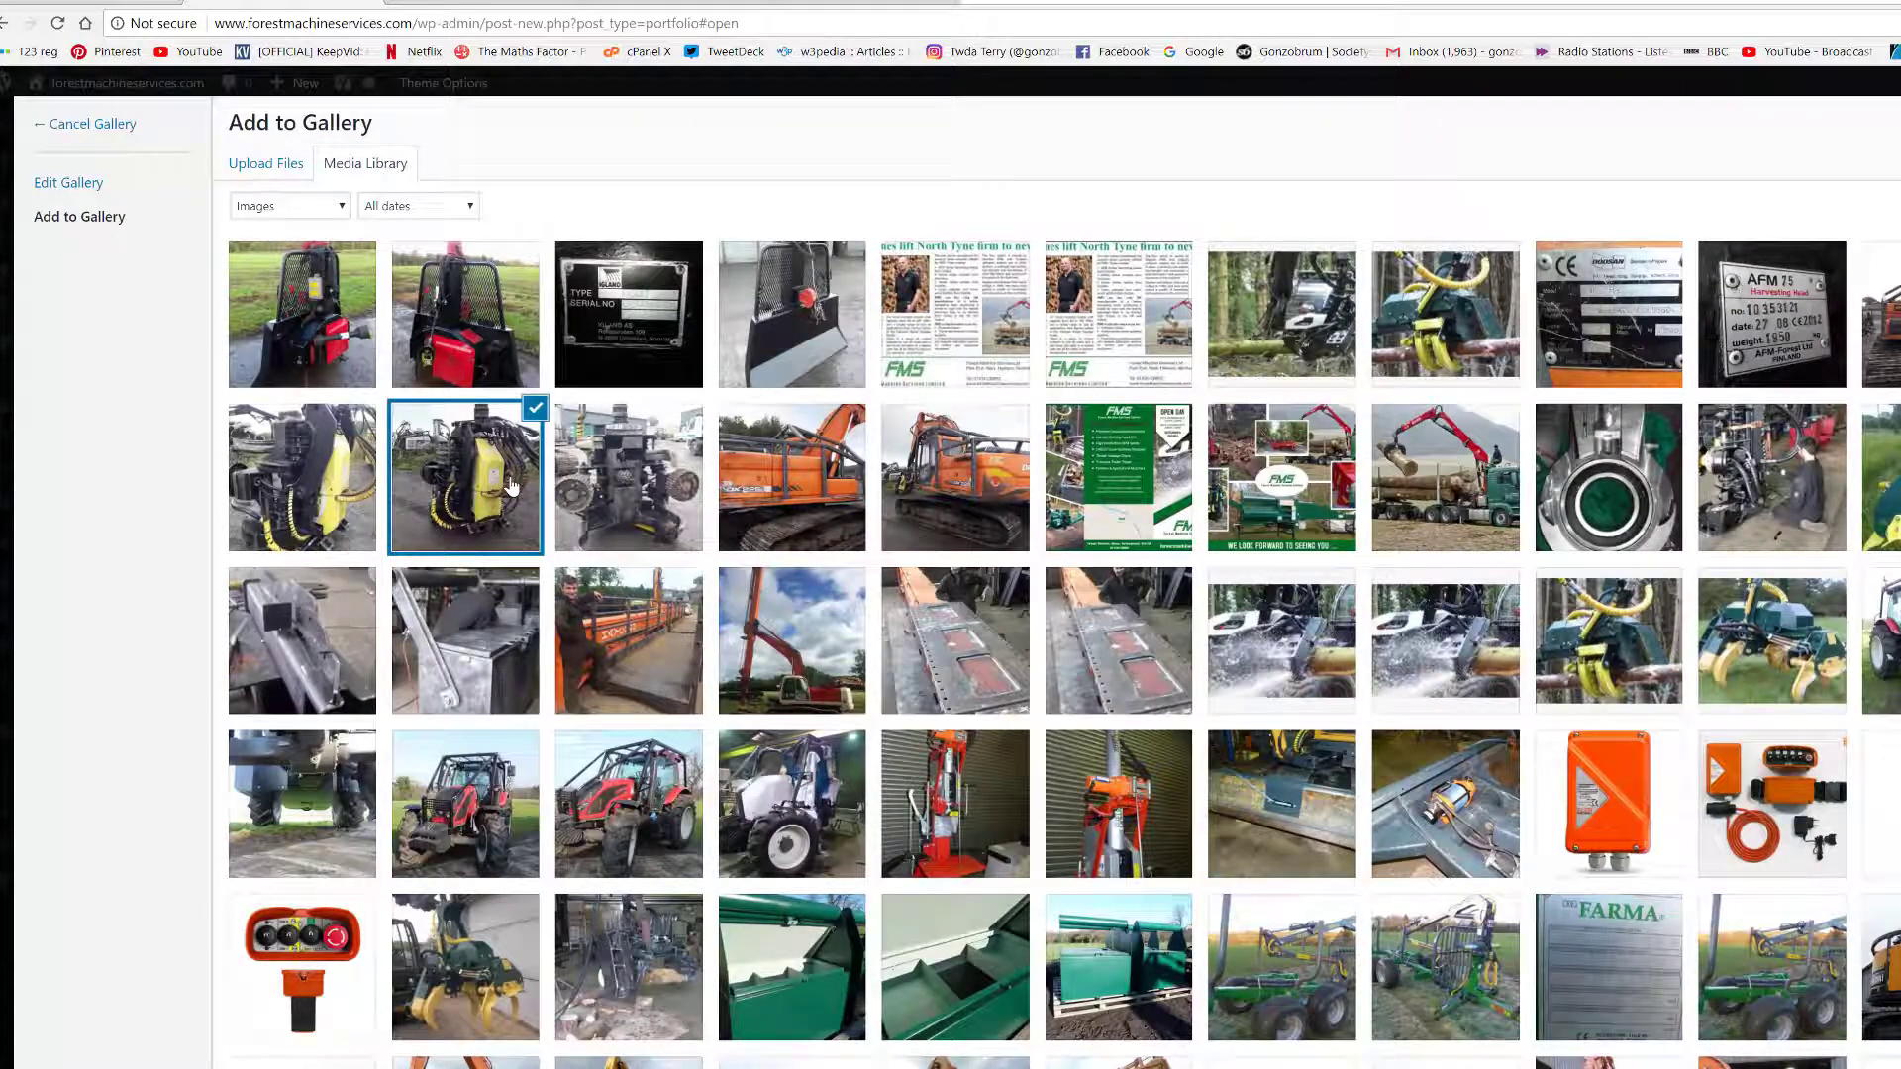
click(783, 480)
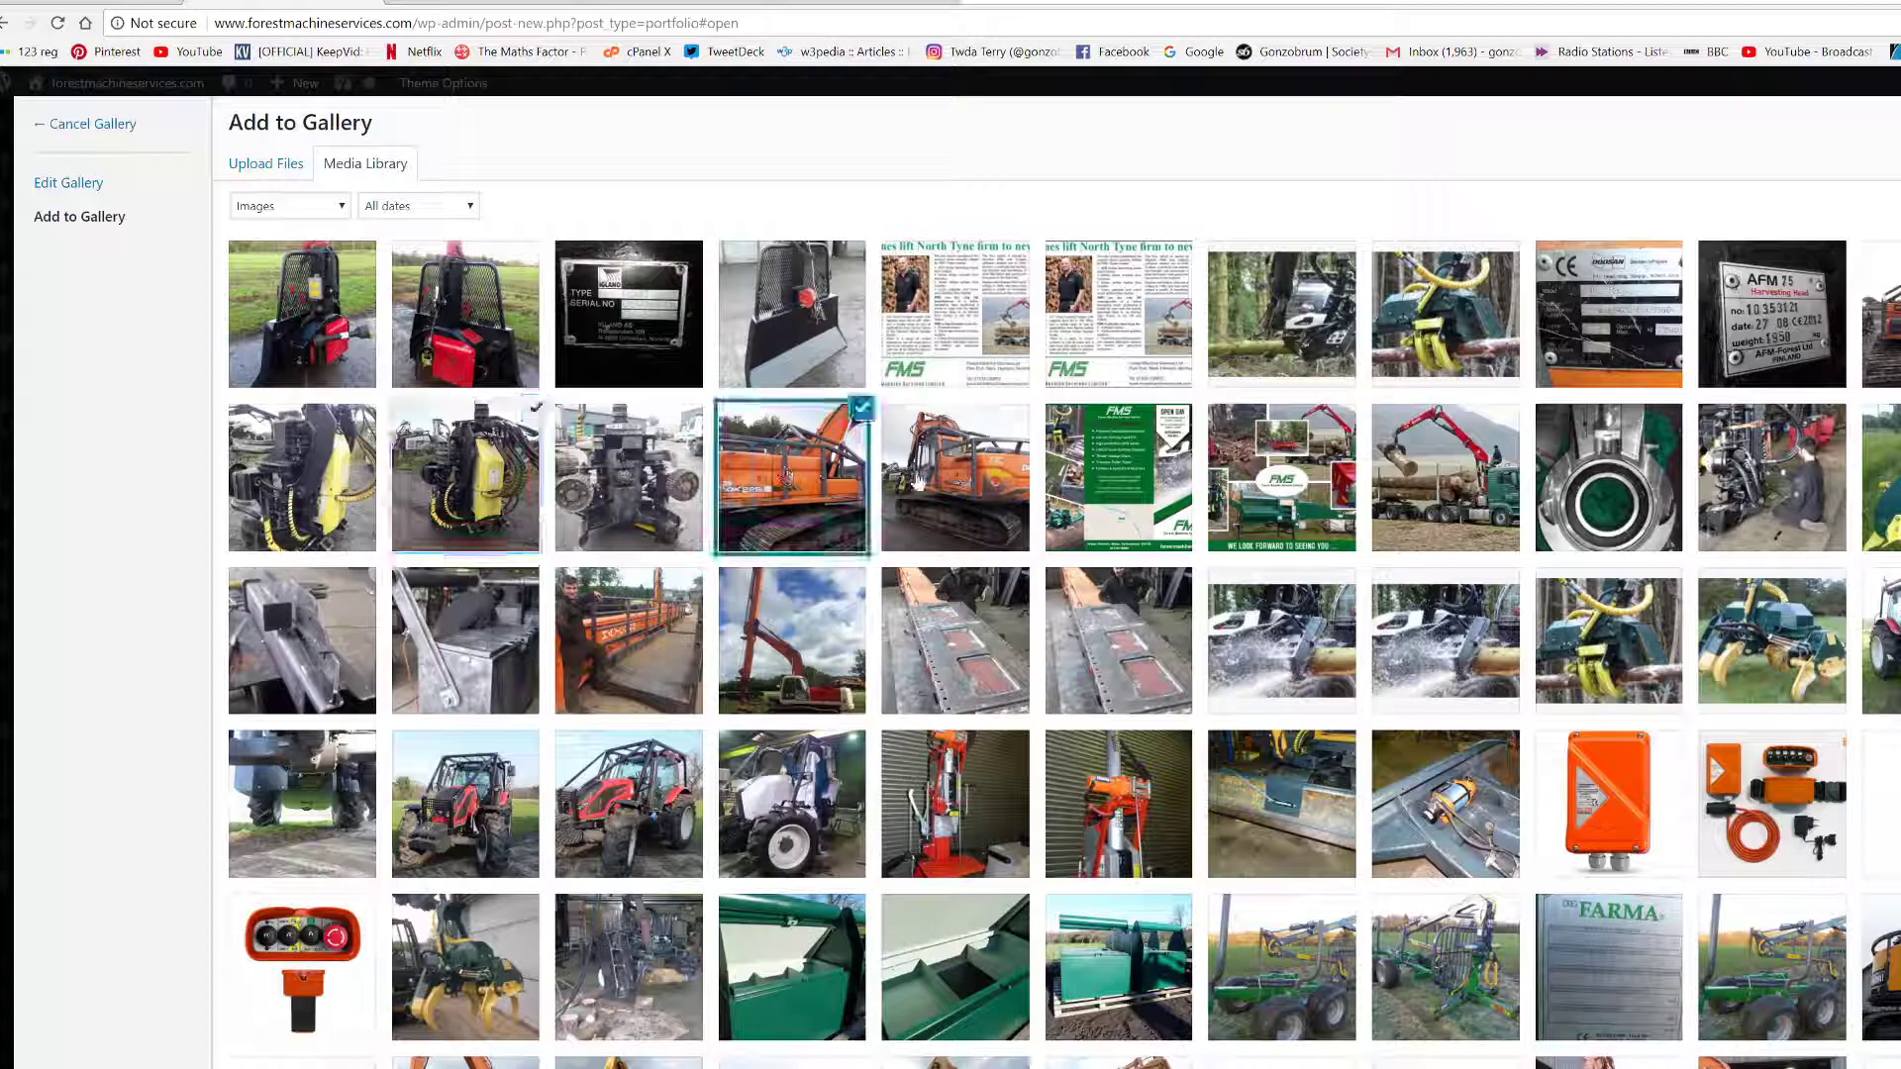
click(1485, 482)
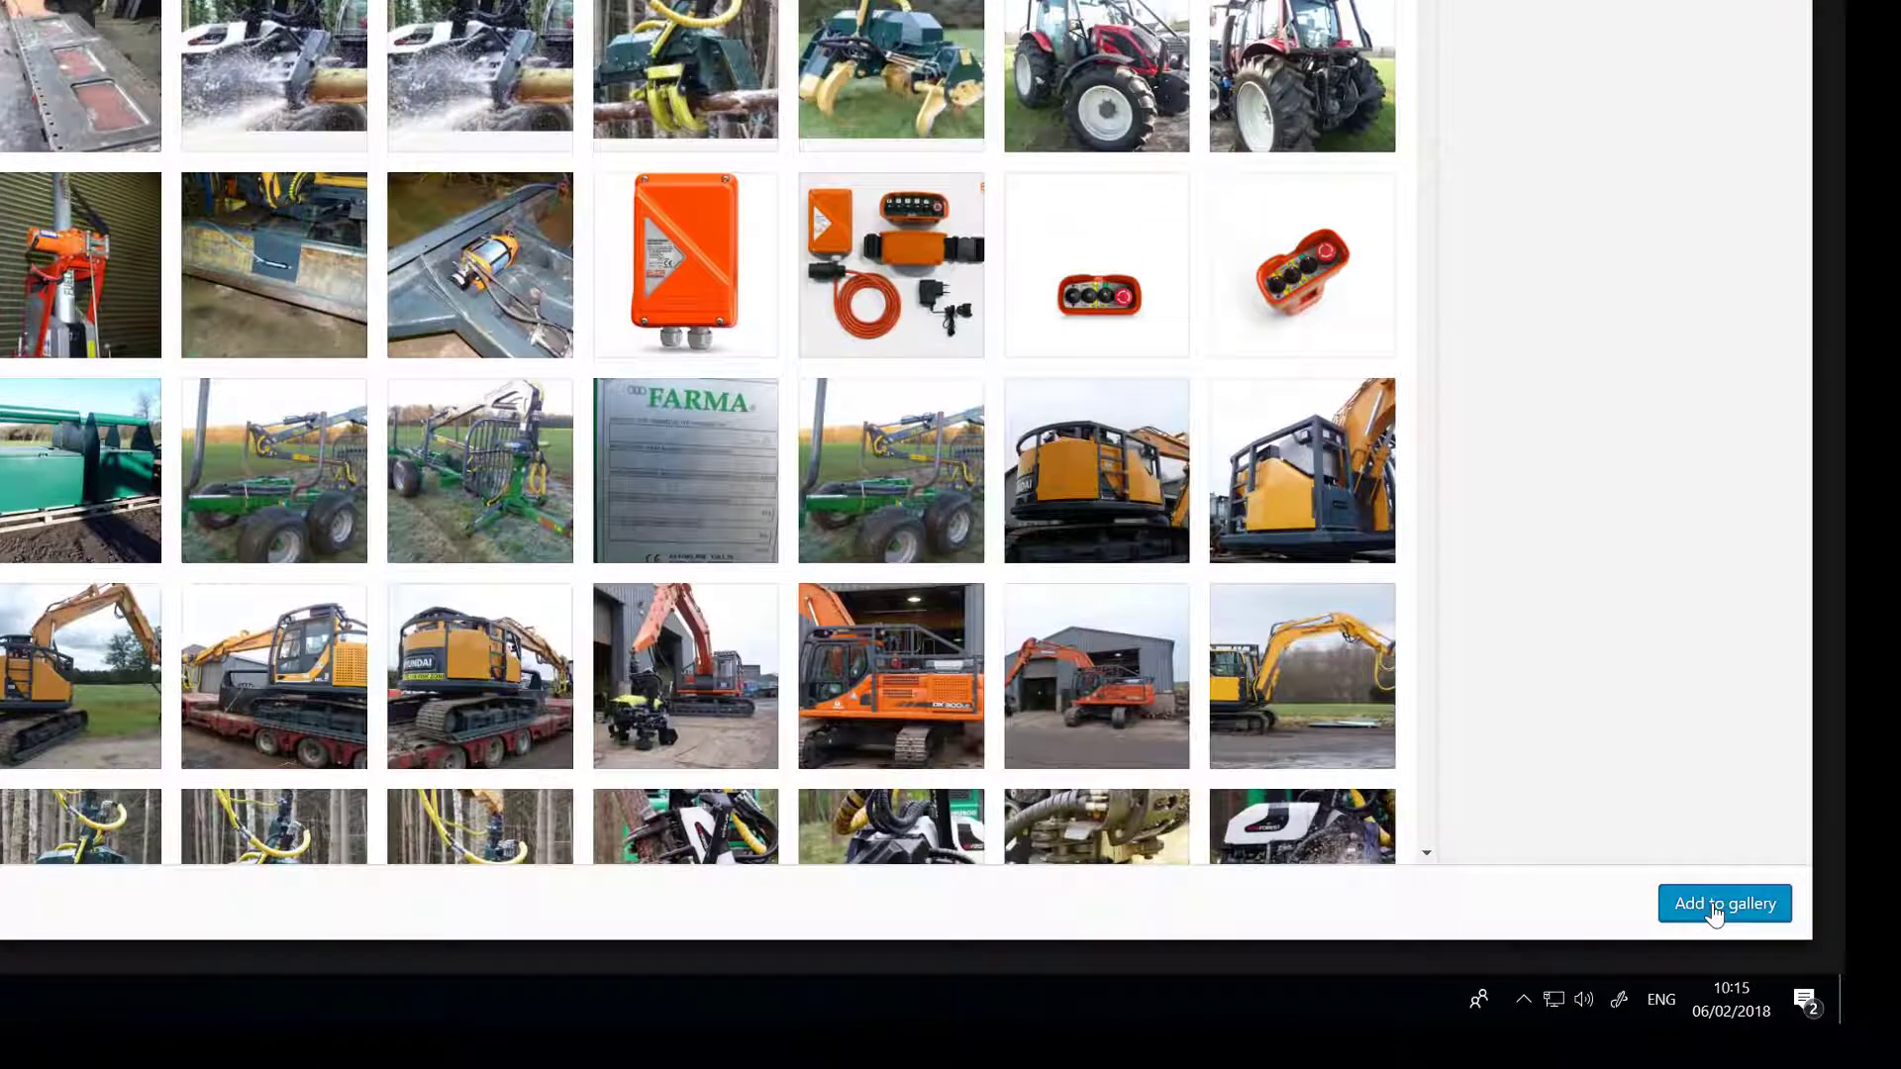
click(1716, 913)
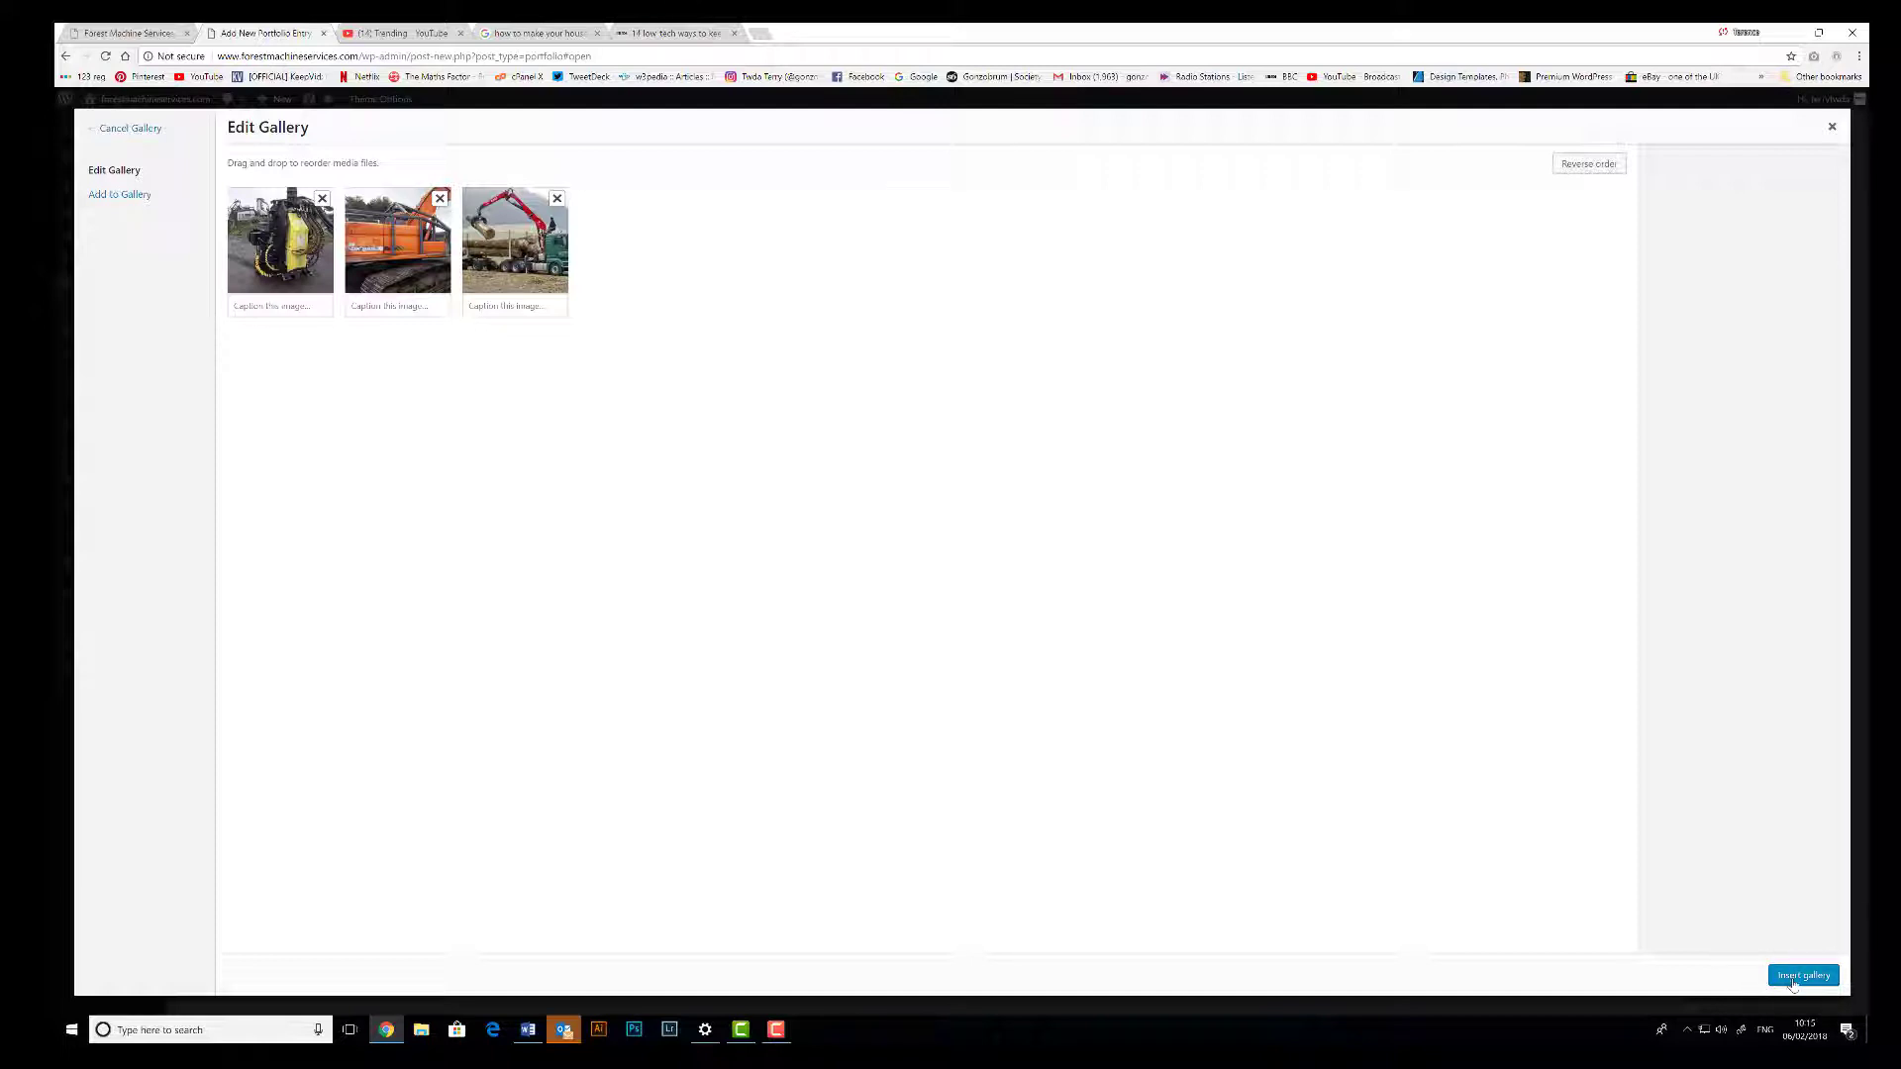
- Insert the three-photo gallery, set Masonry Gallery Columns to 3 and save
click(1803, 976)
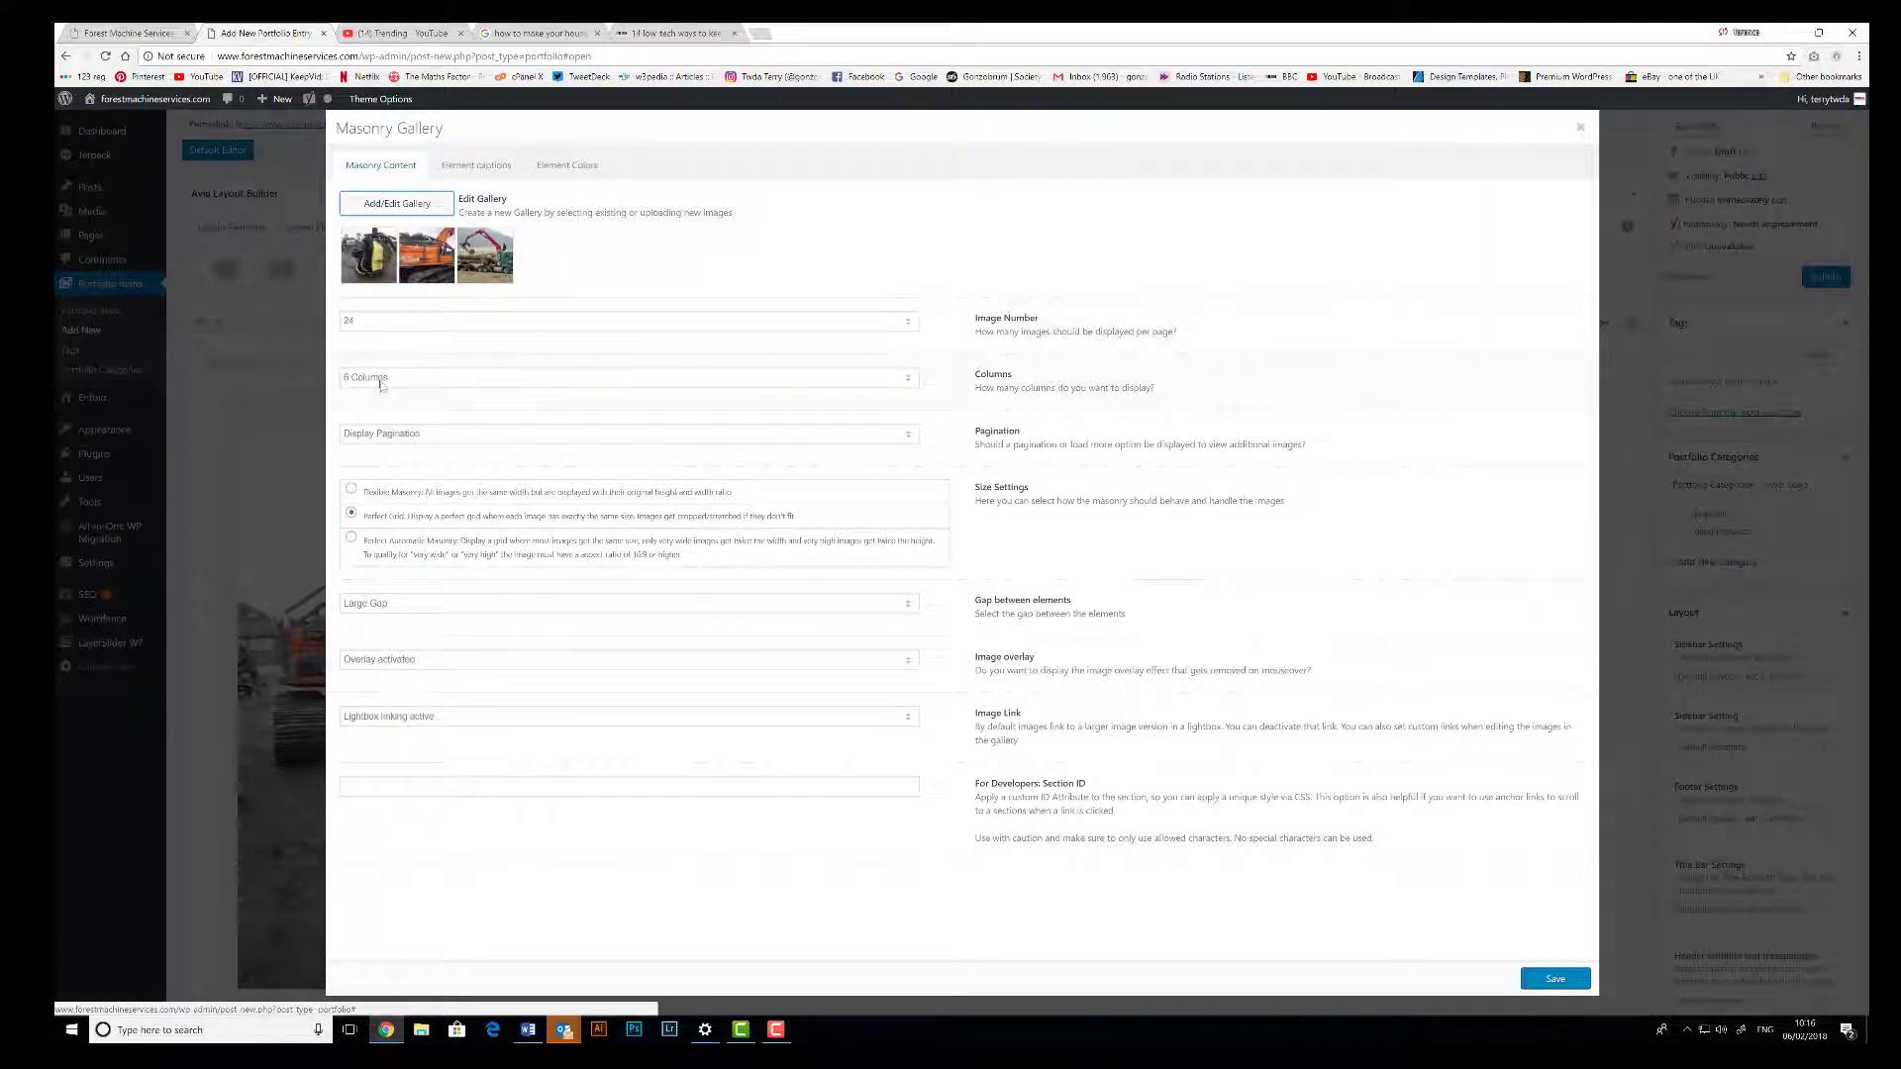
click(396, 386)
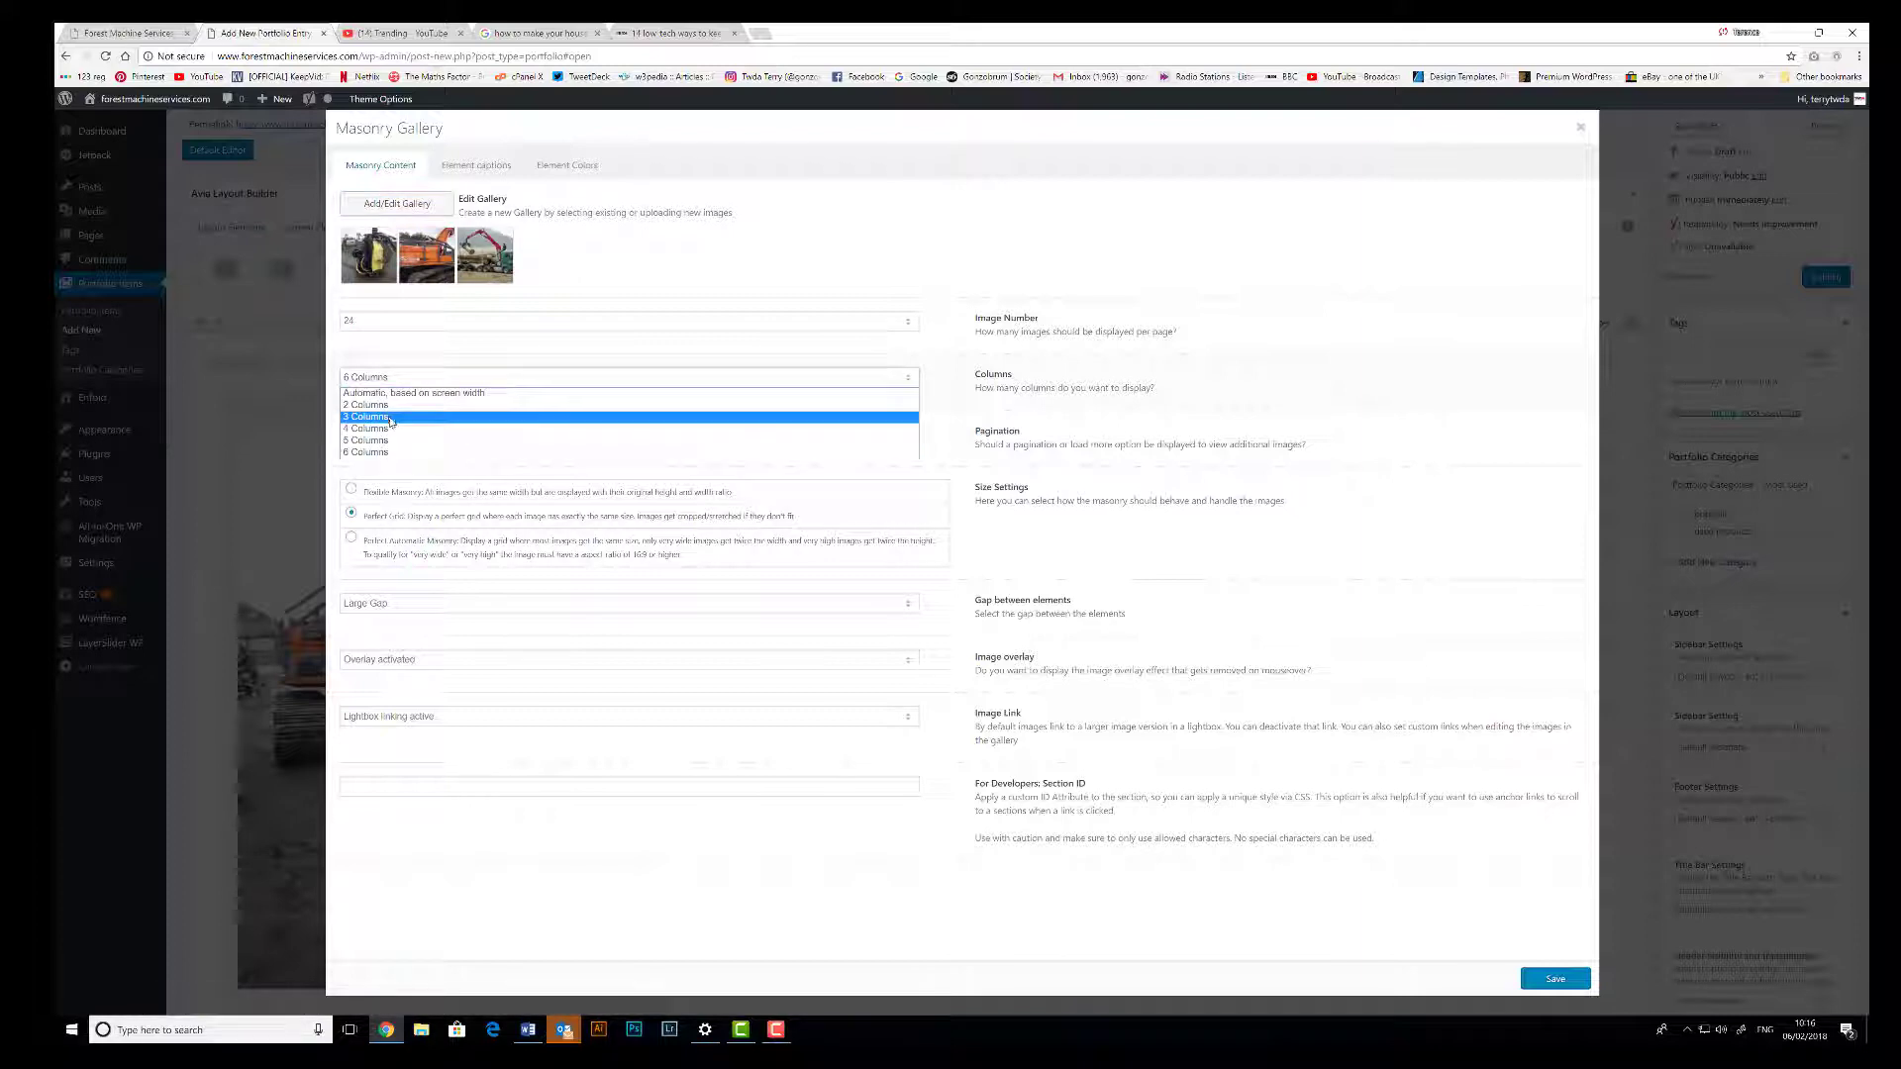
click(393, 420)
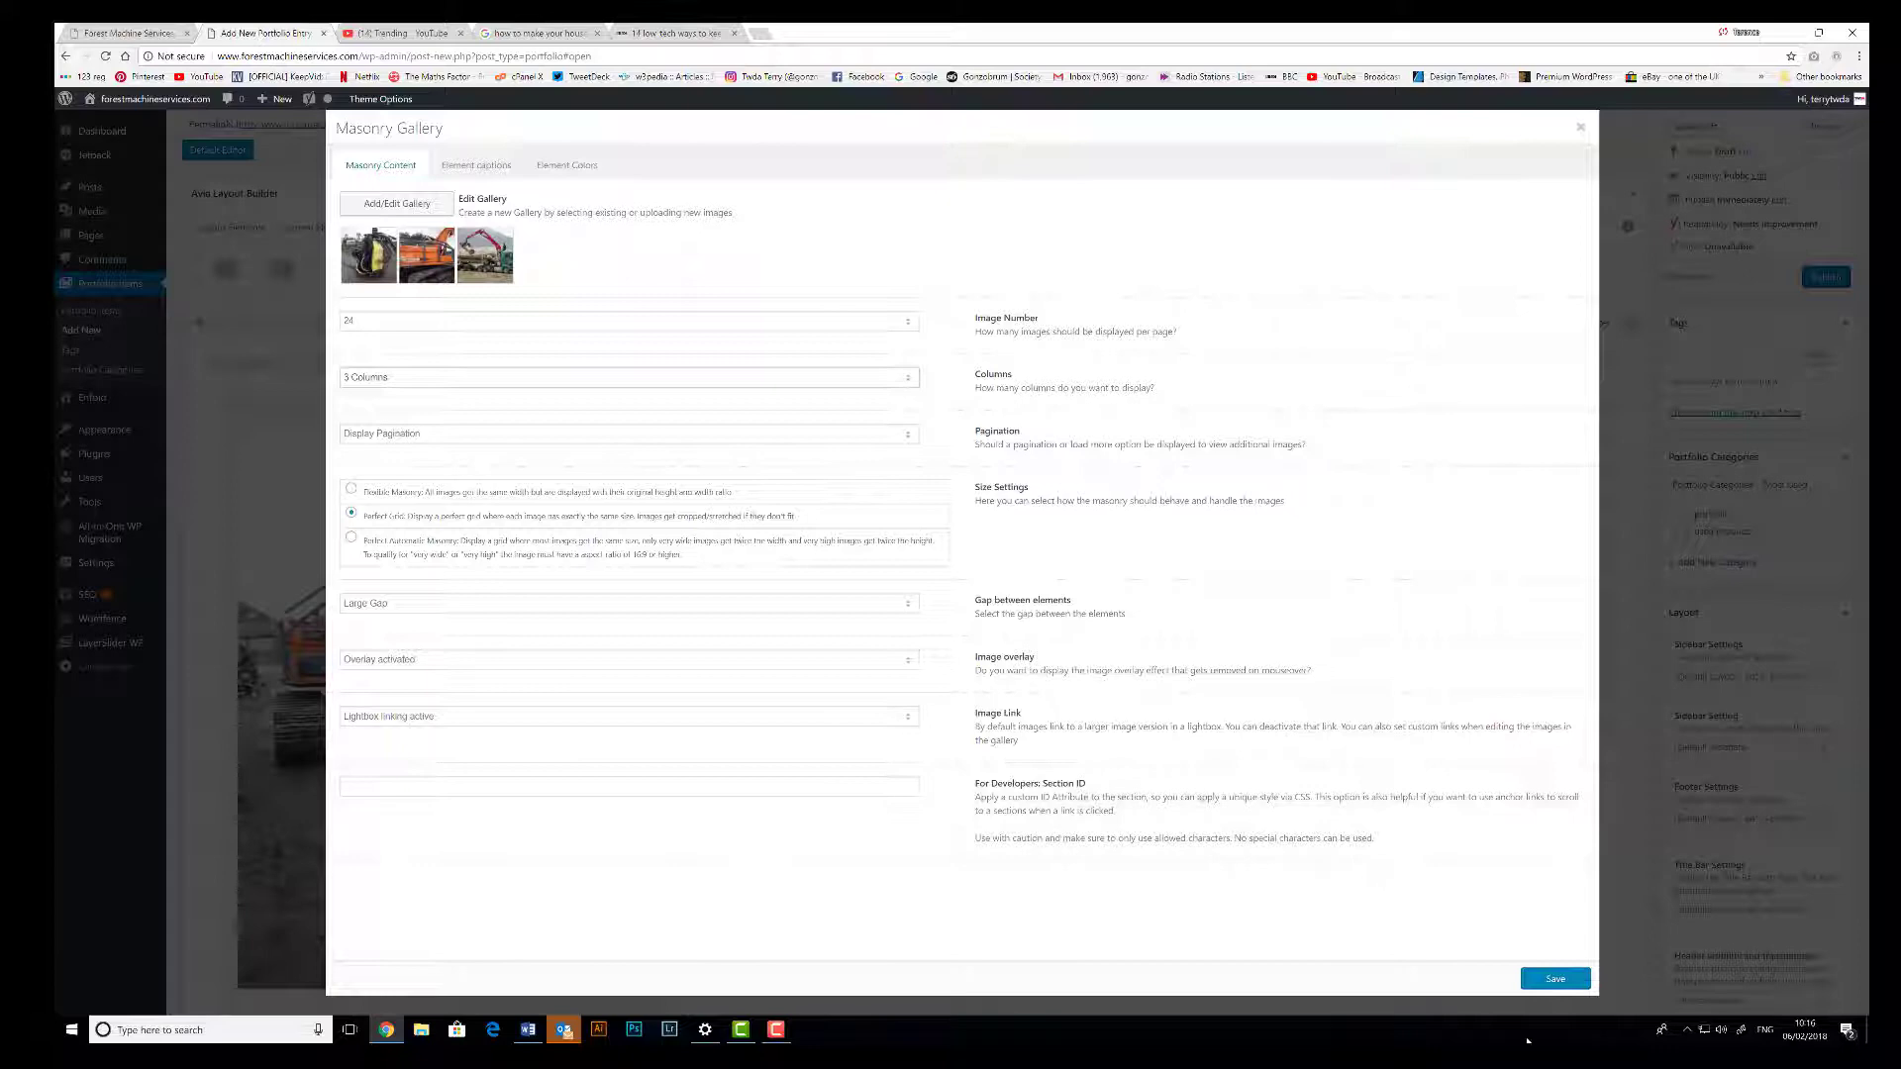
click(1557, 982)
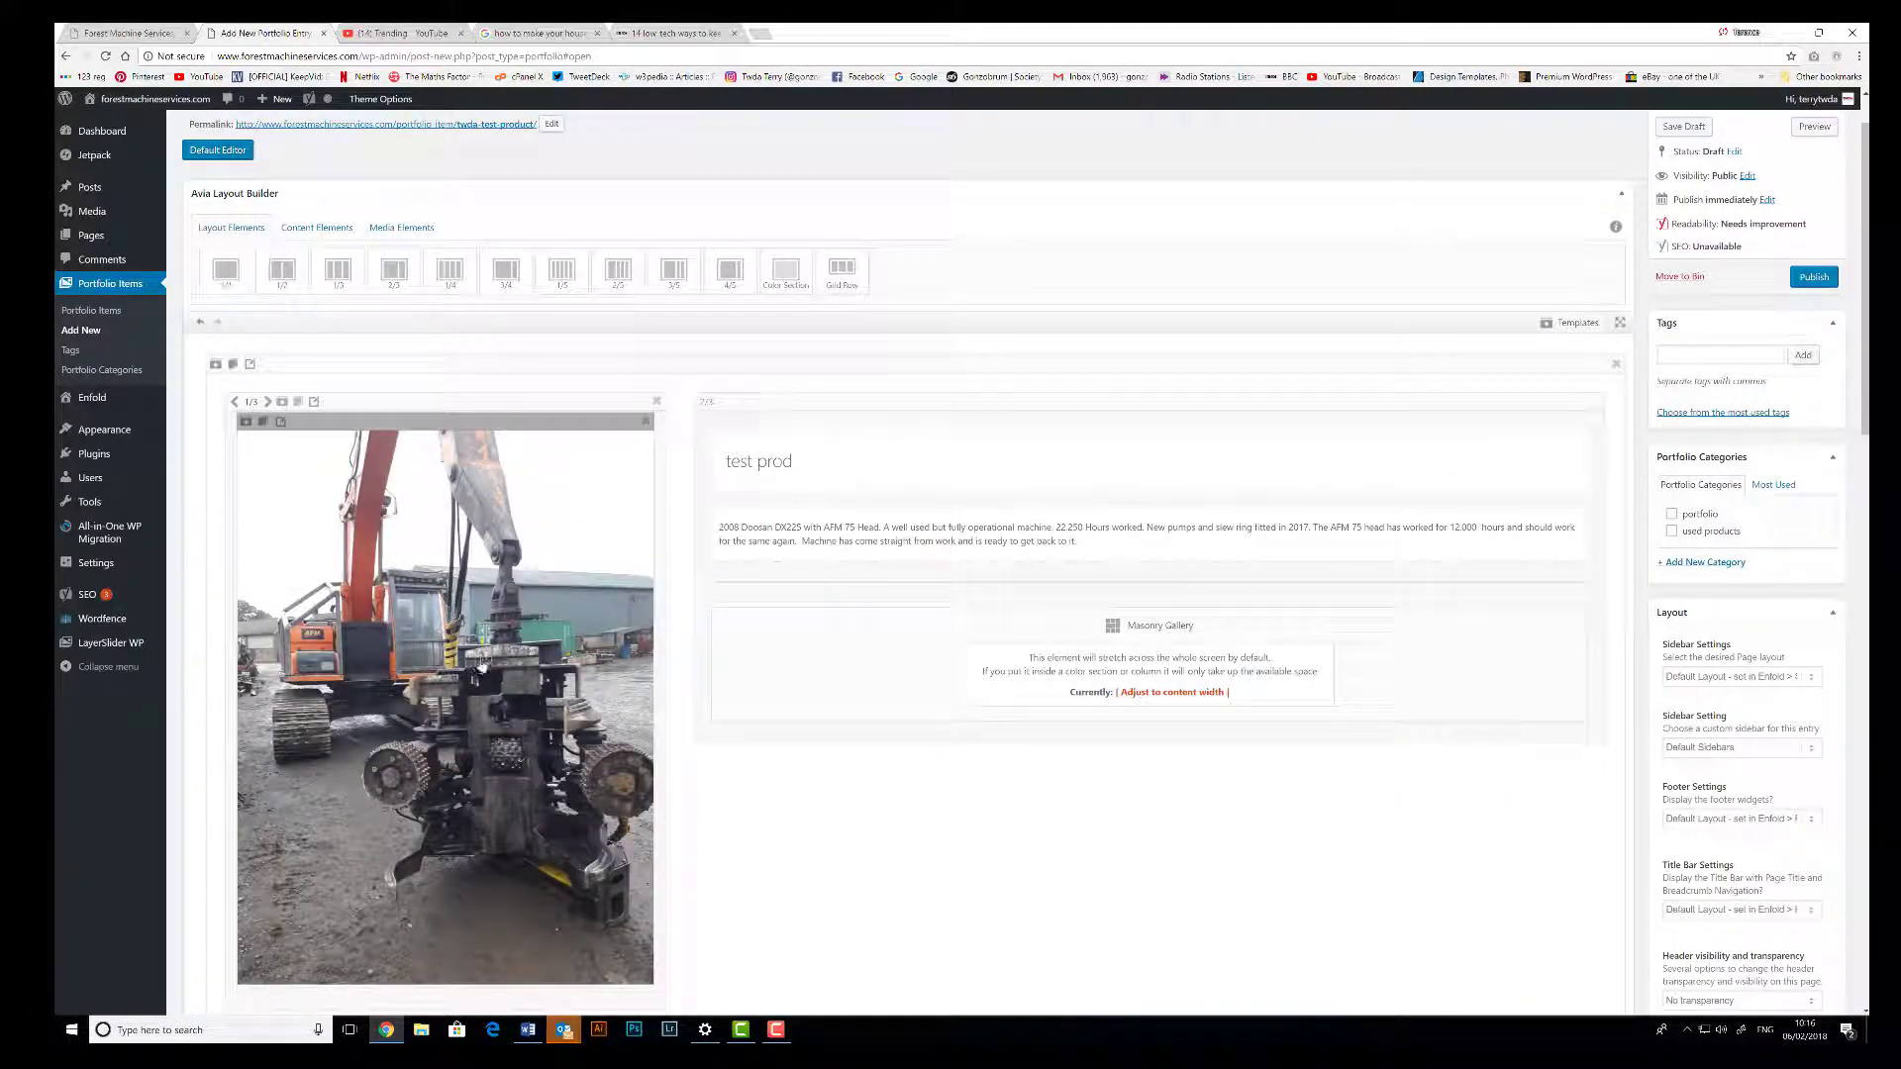
- Replace the image block's excavator photo with the red winch photo at Large 773 × 1030 size
click(488, 644)
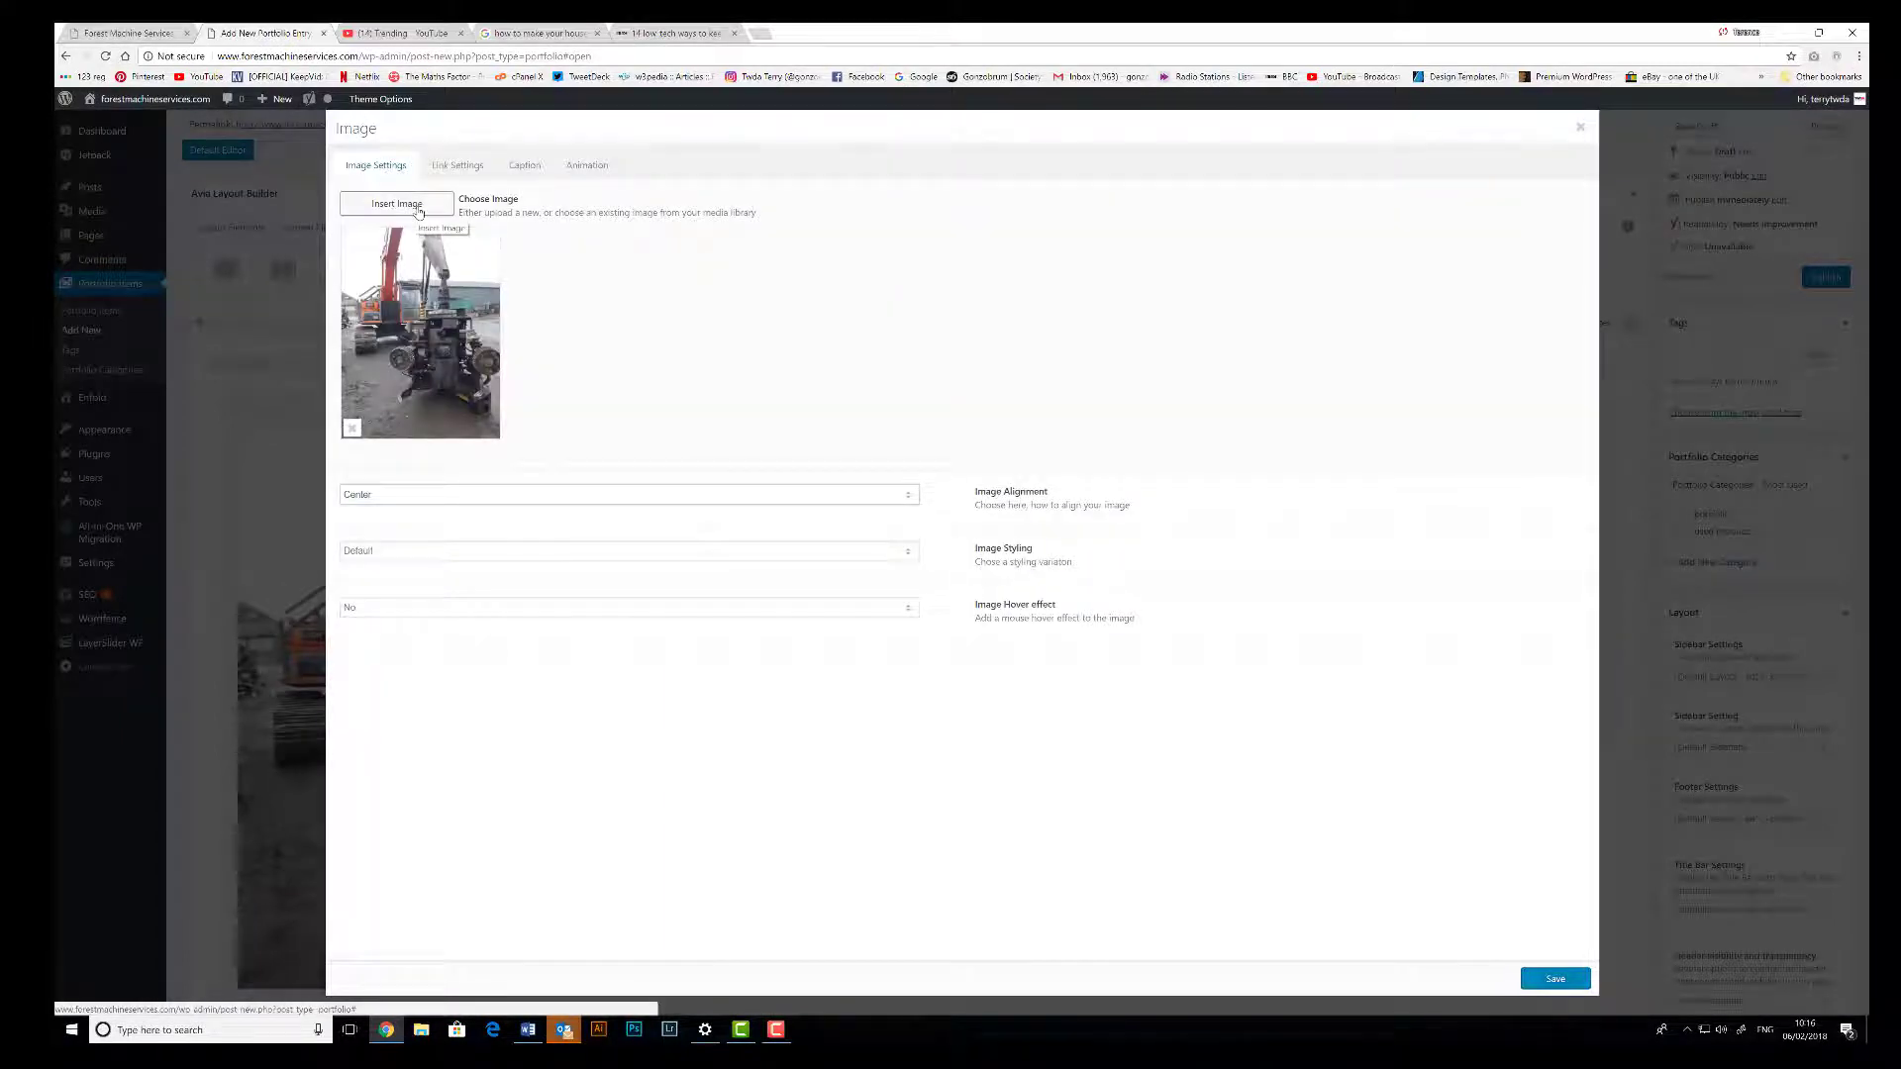
click(353, 429)
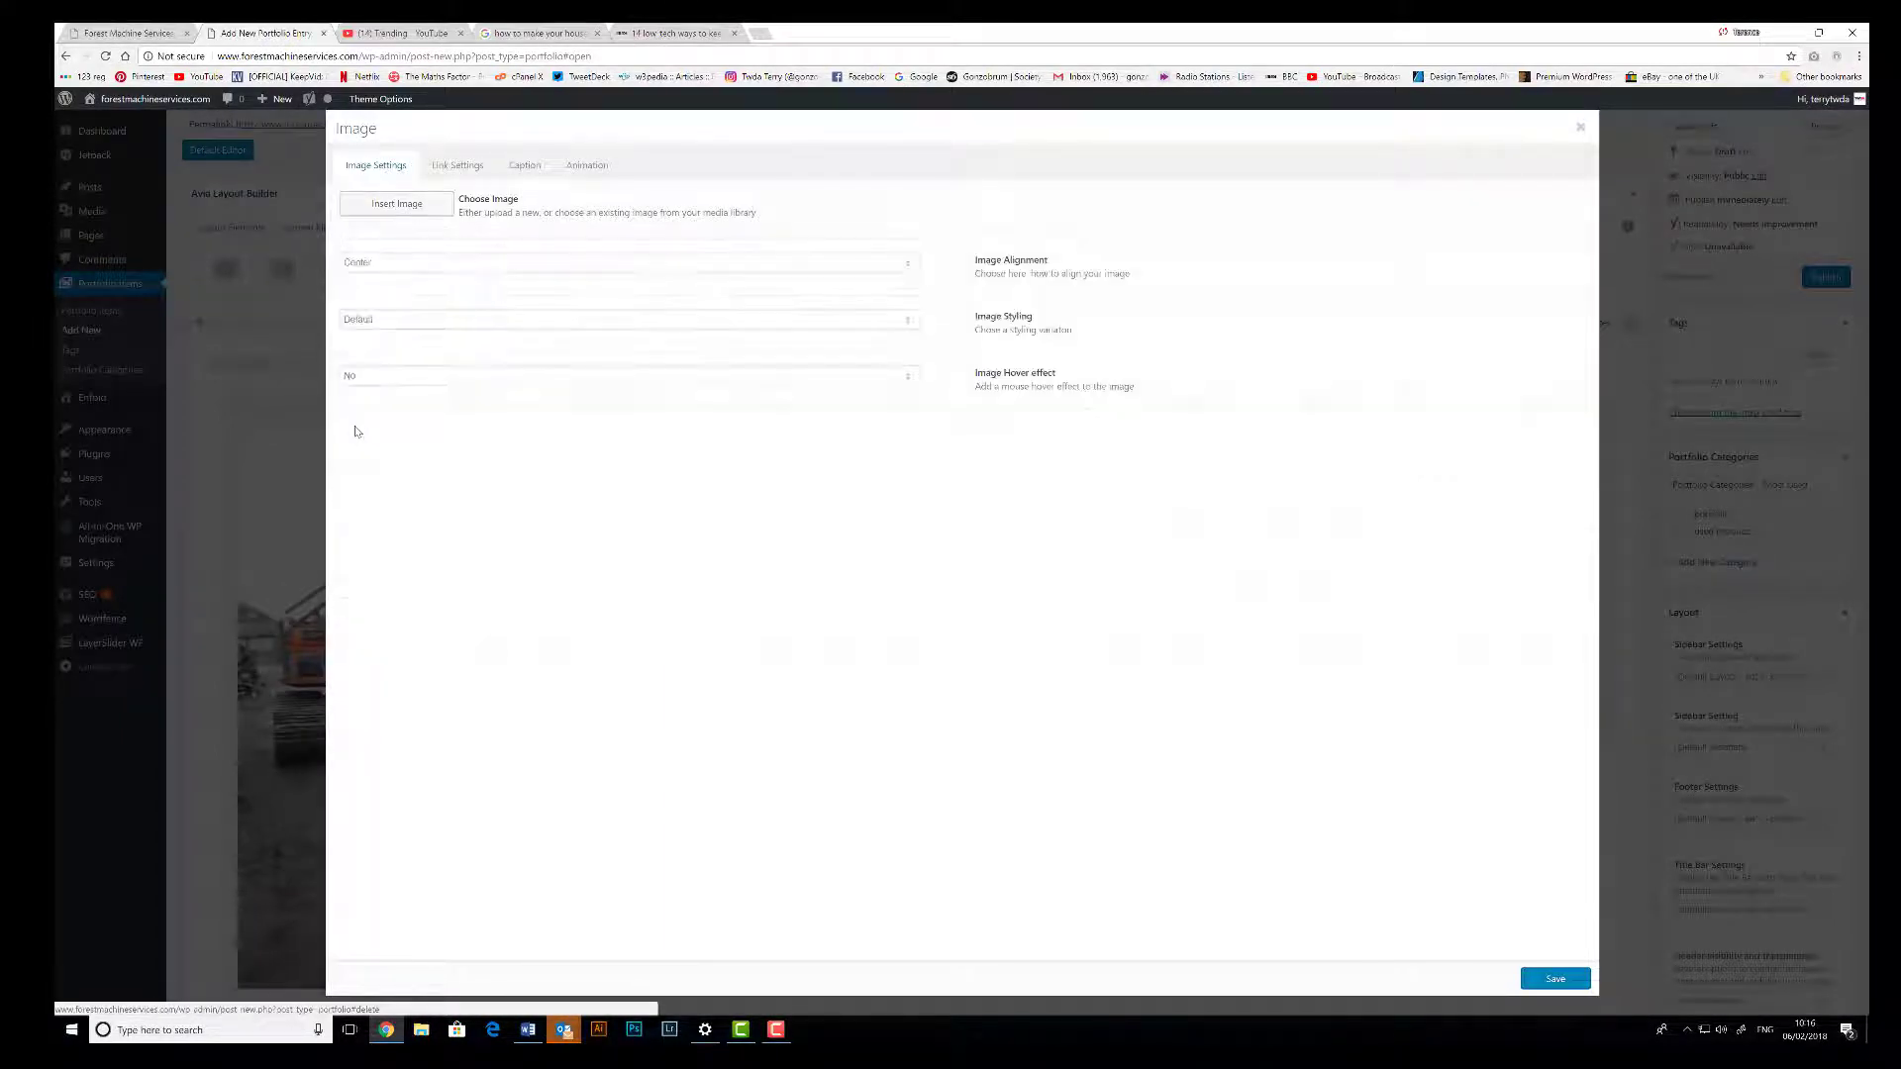
click(396, 203)
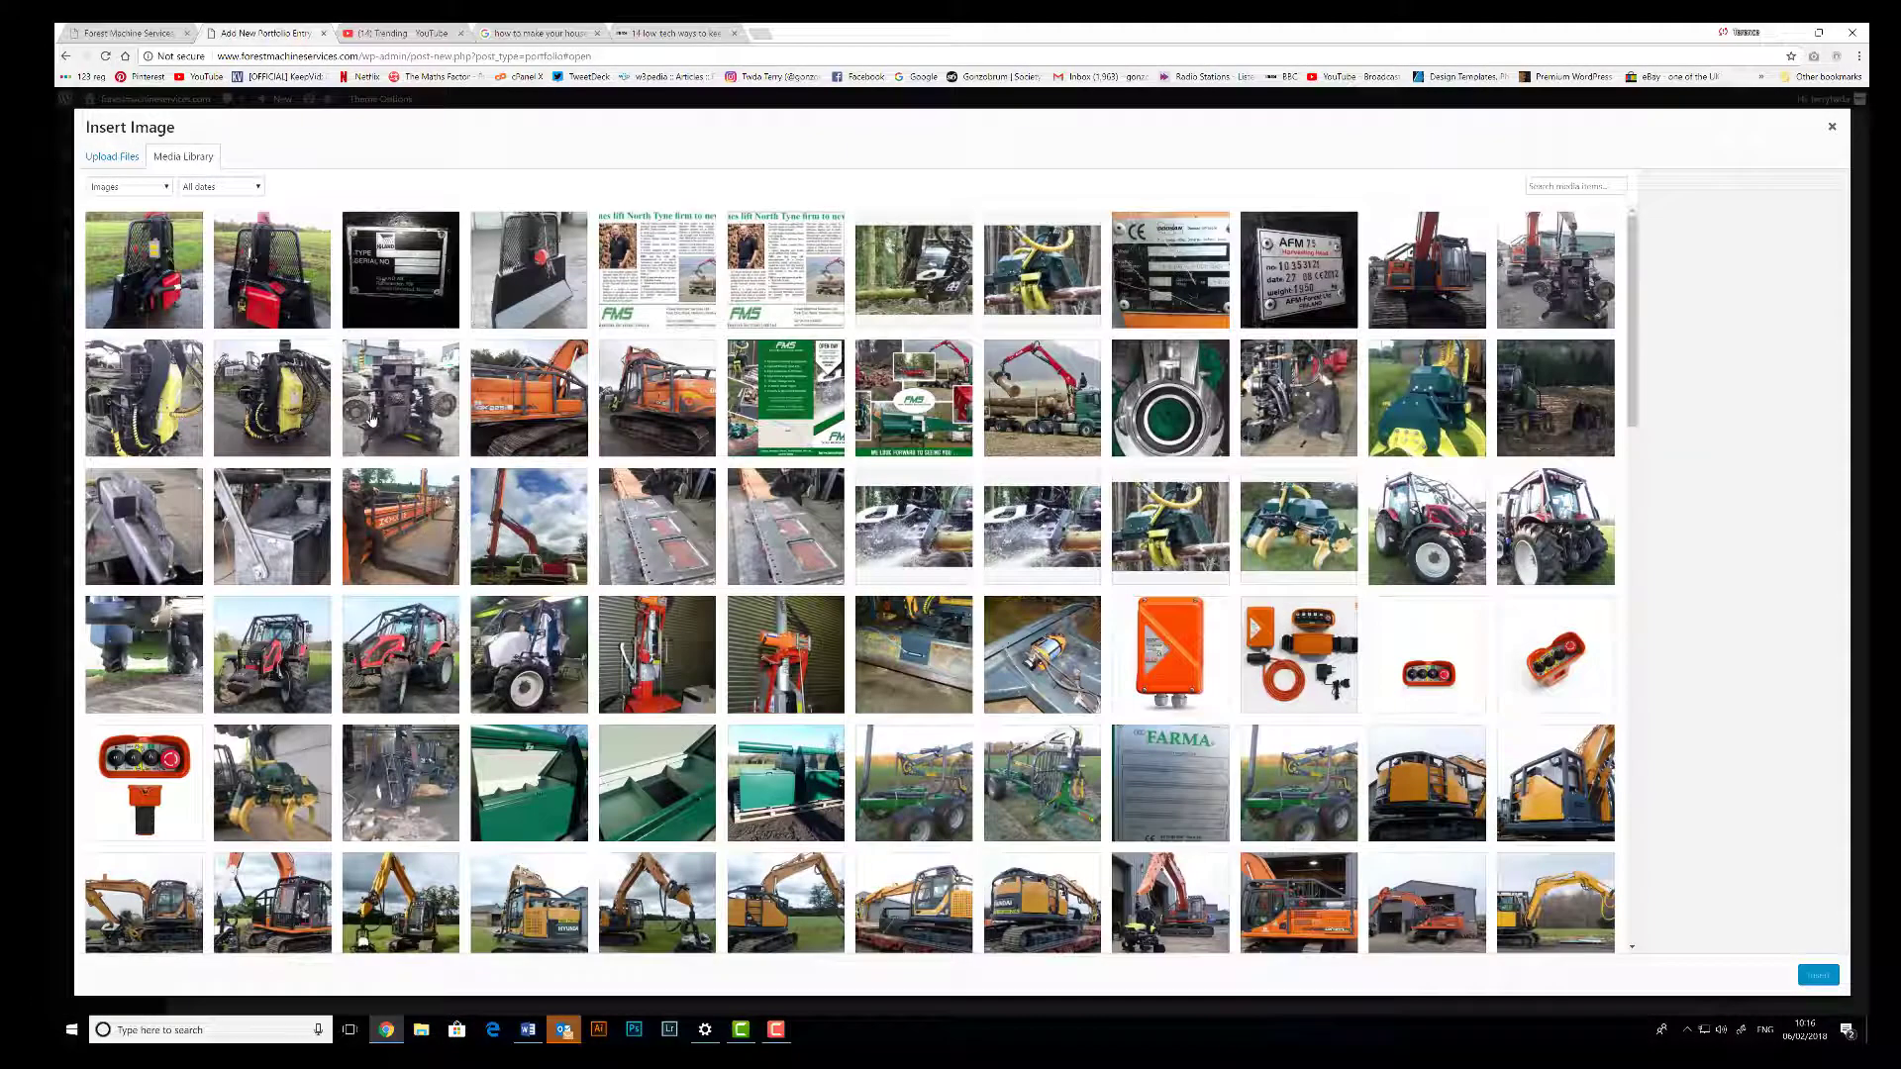
click(266, 294)
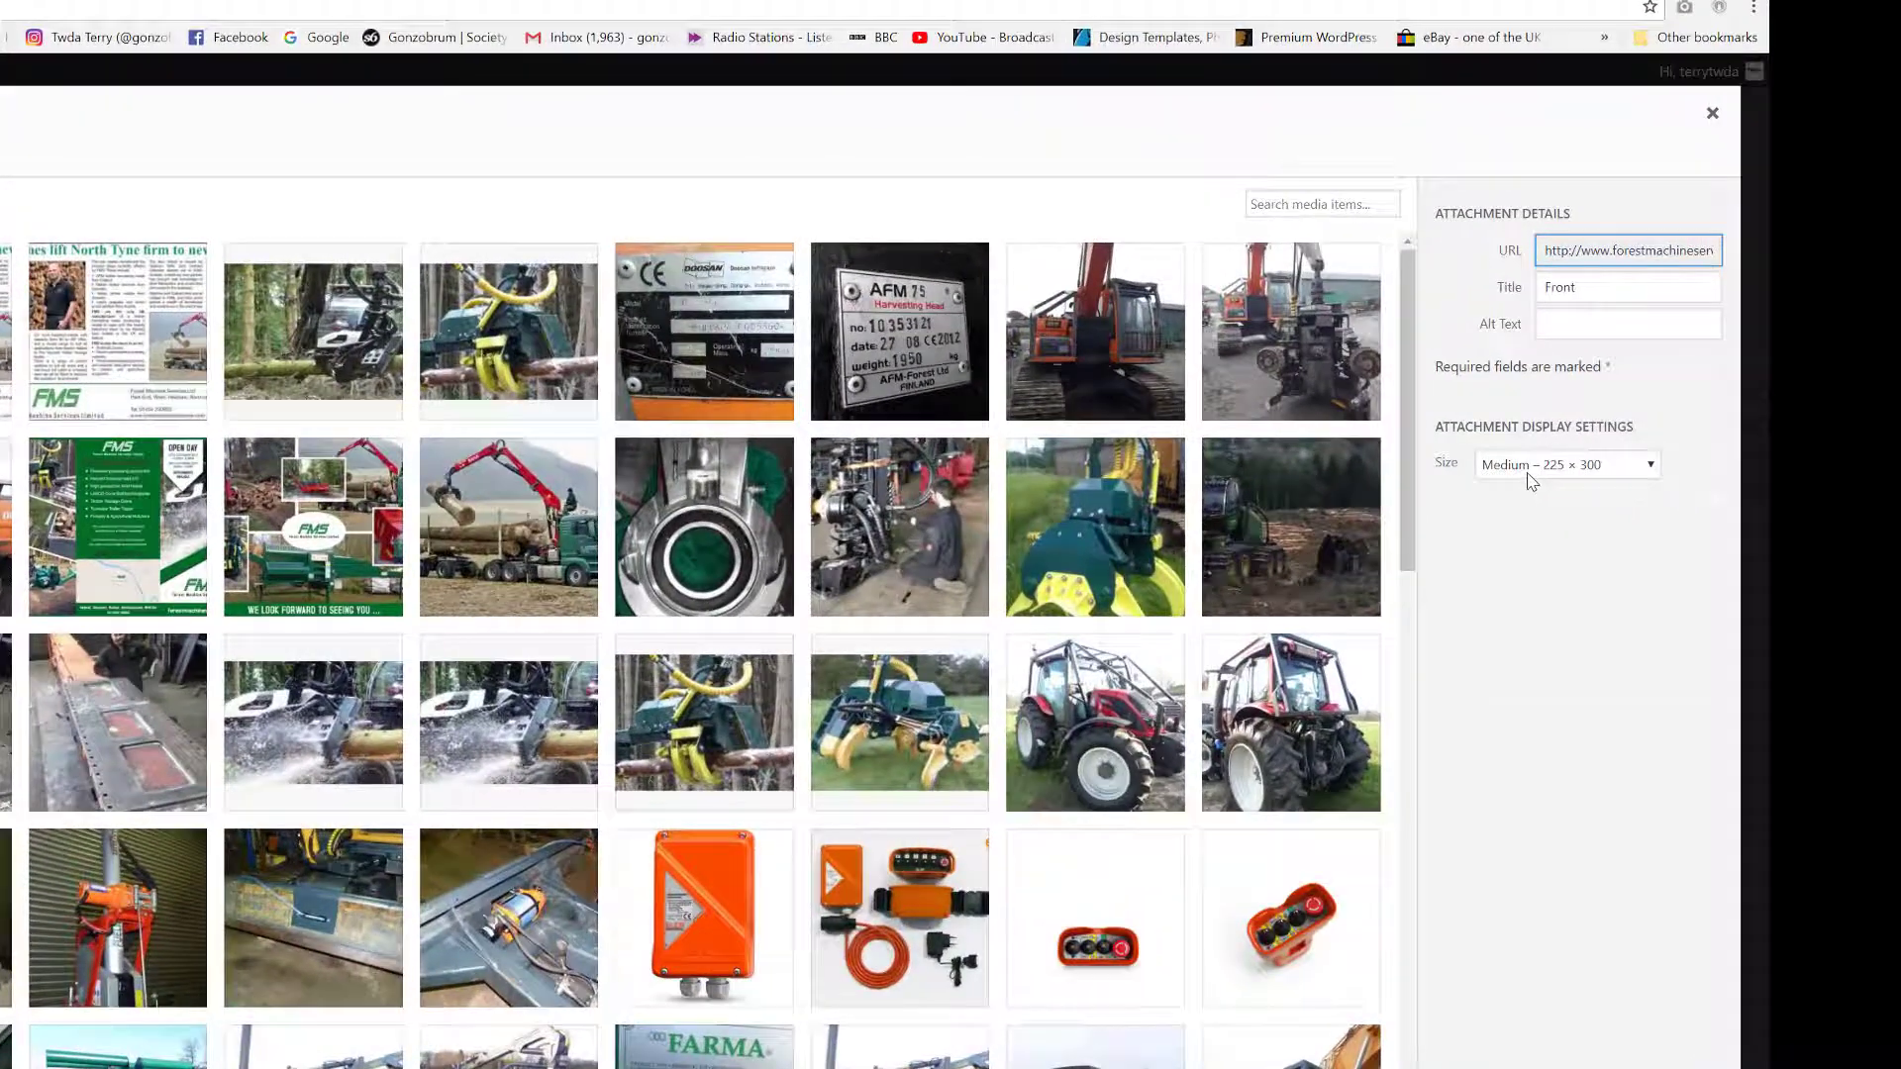
click(1707, 363)
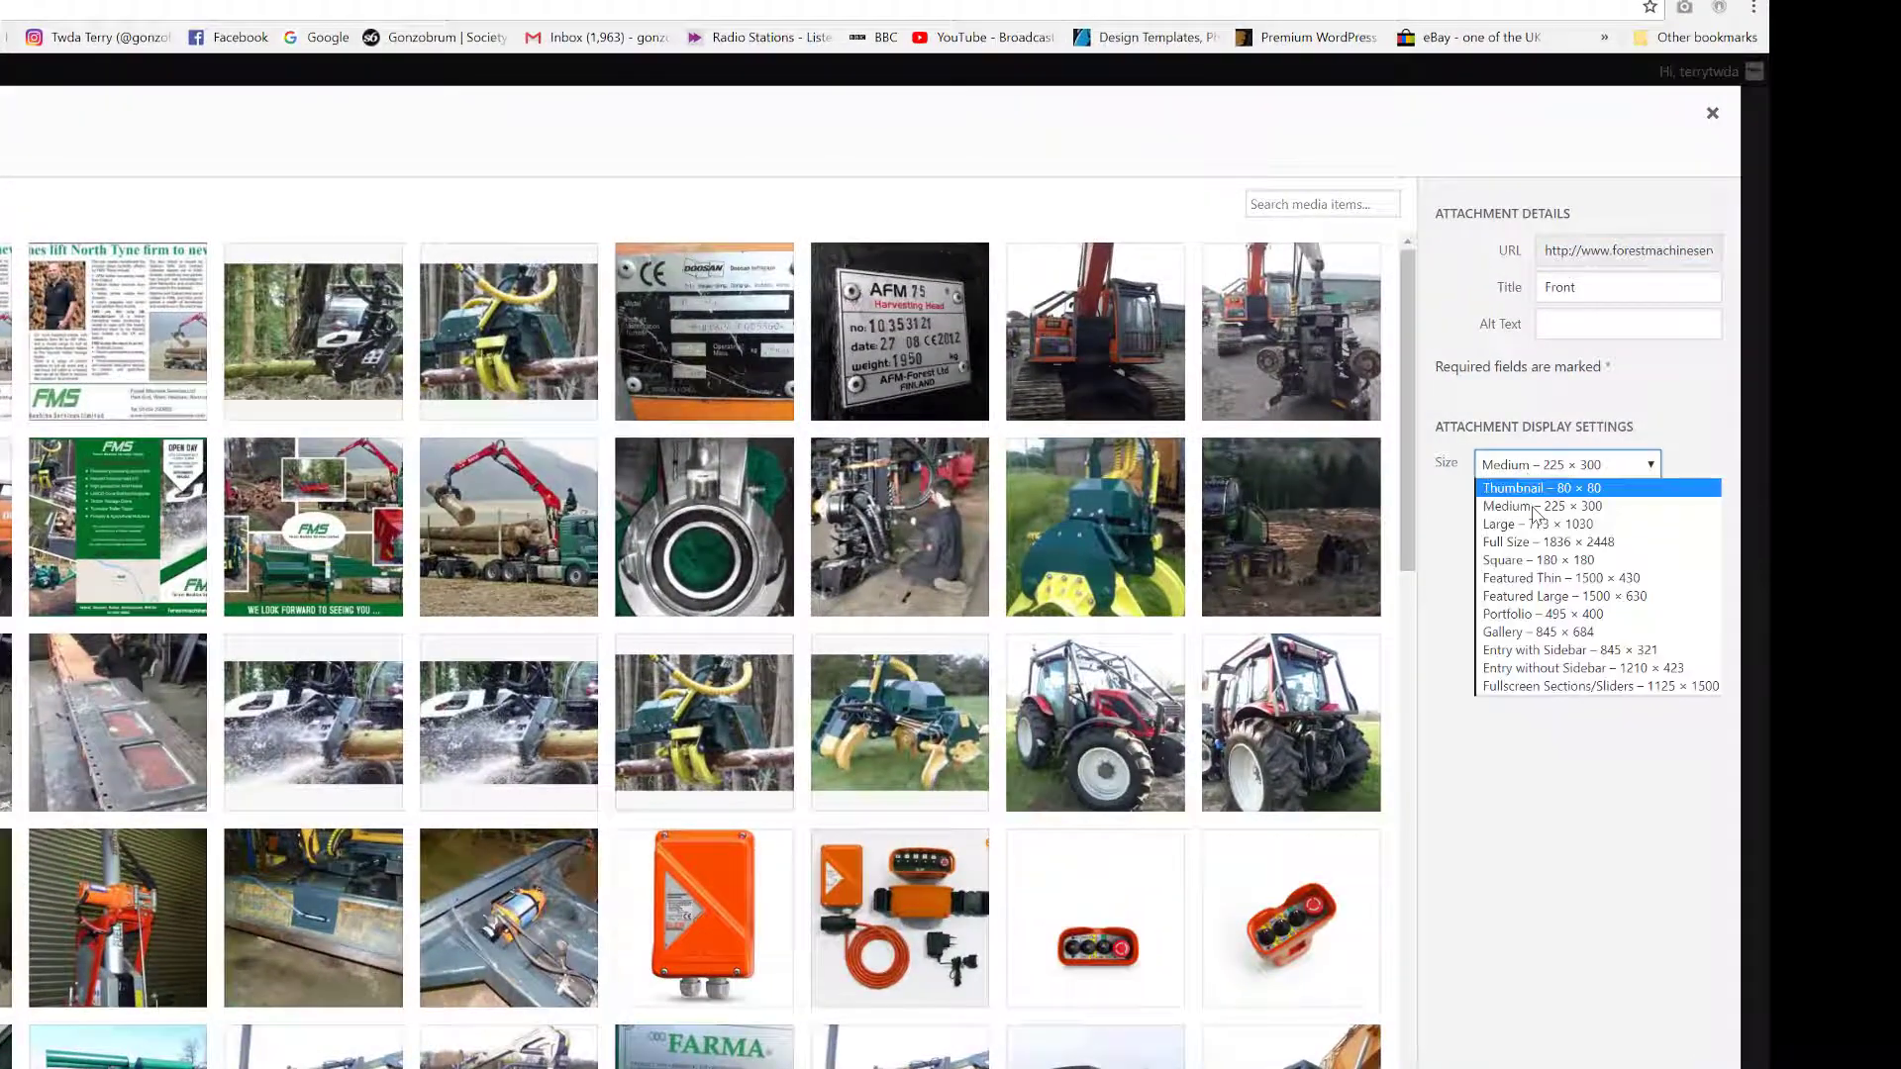
click(1549, 527)
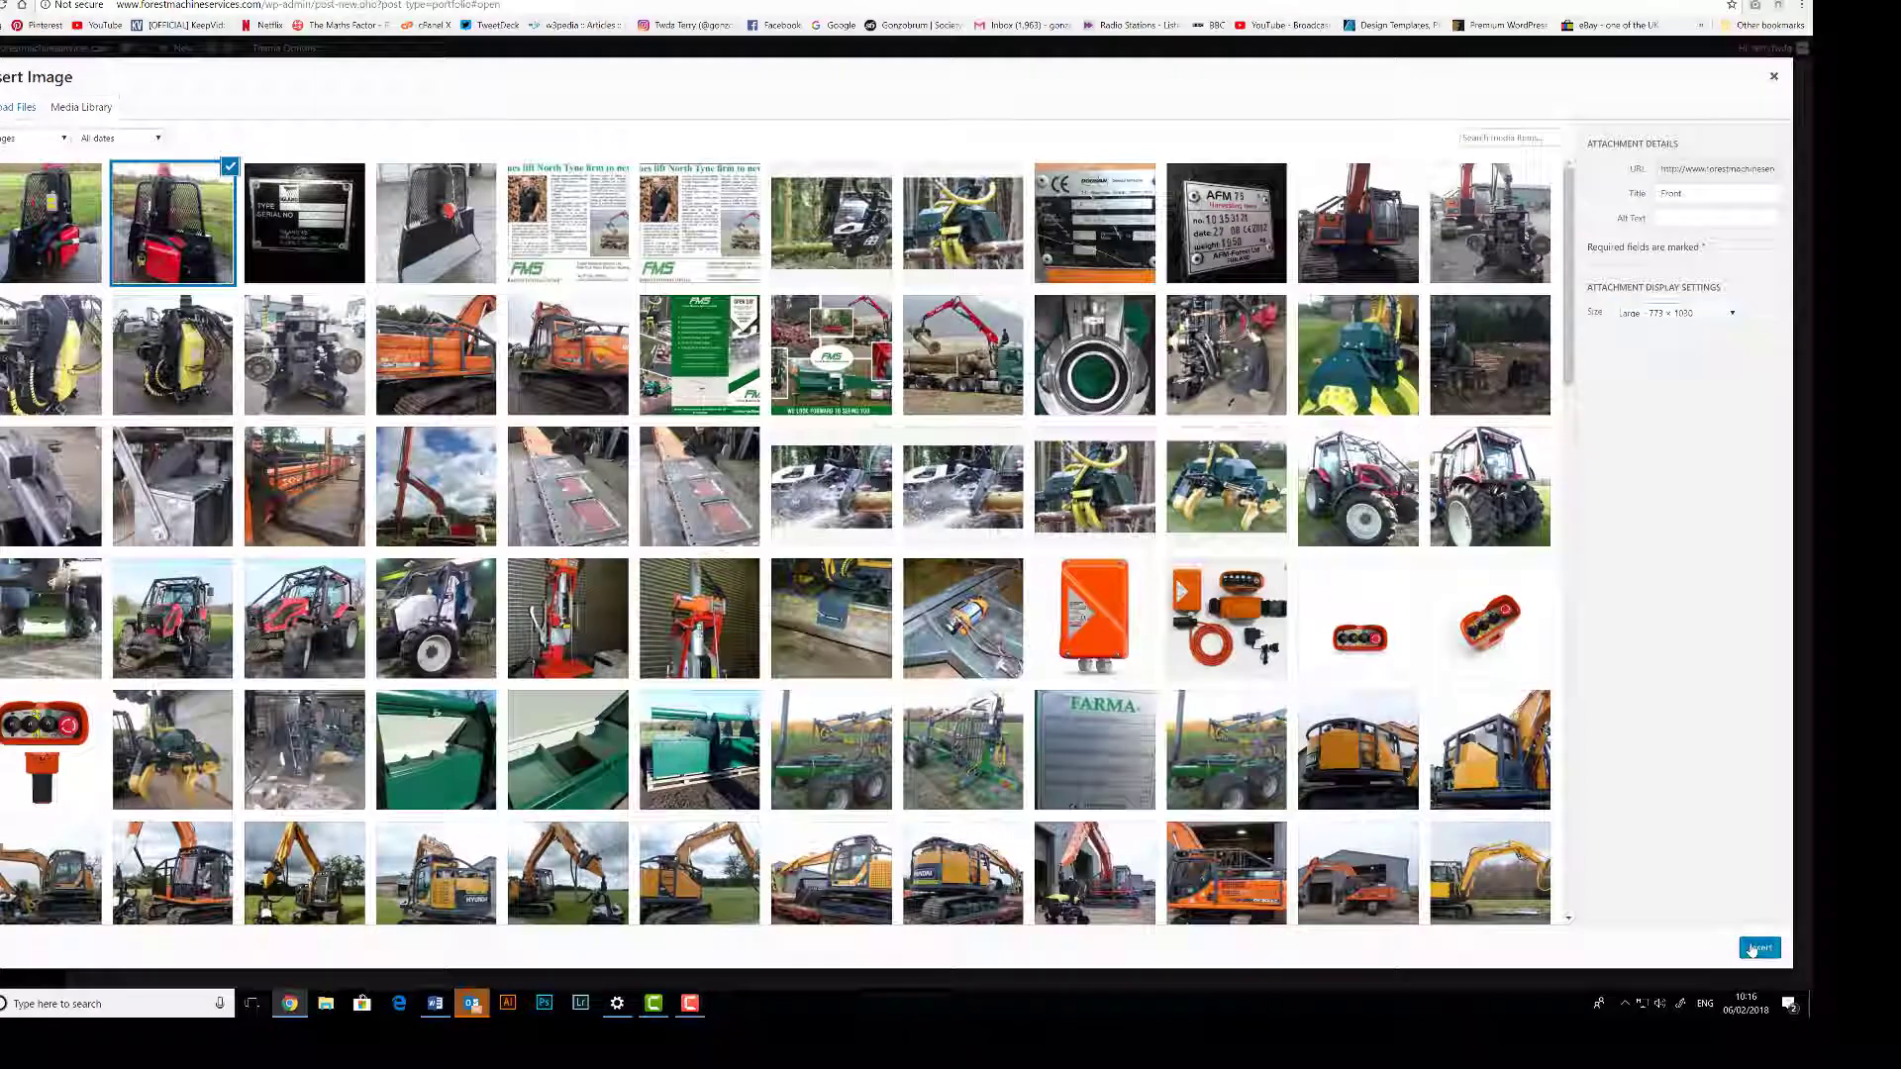
click(1752, 949)
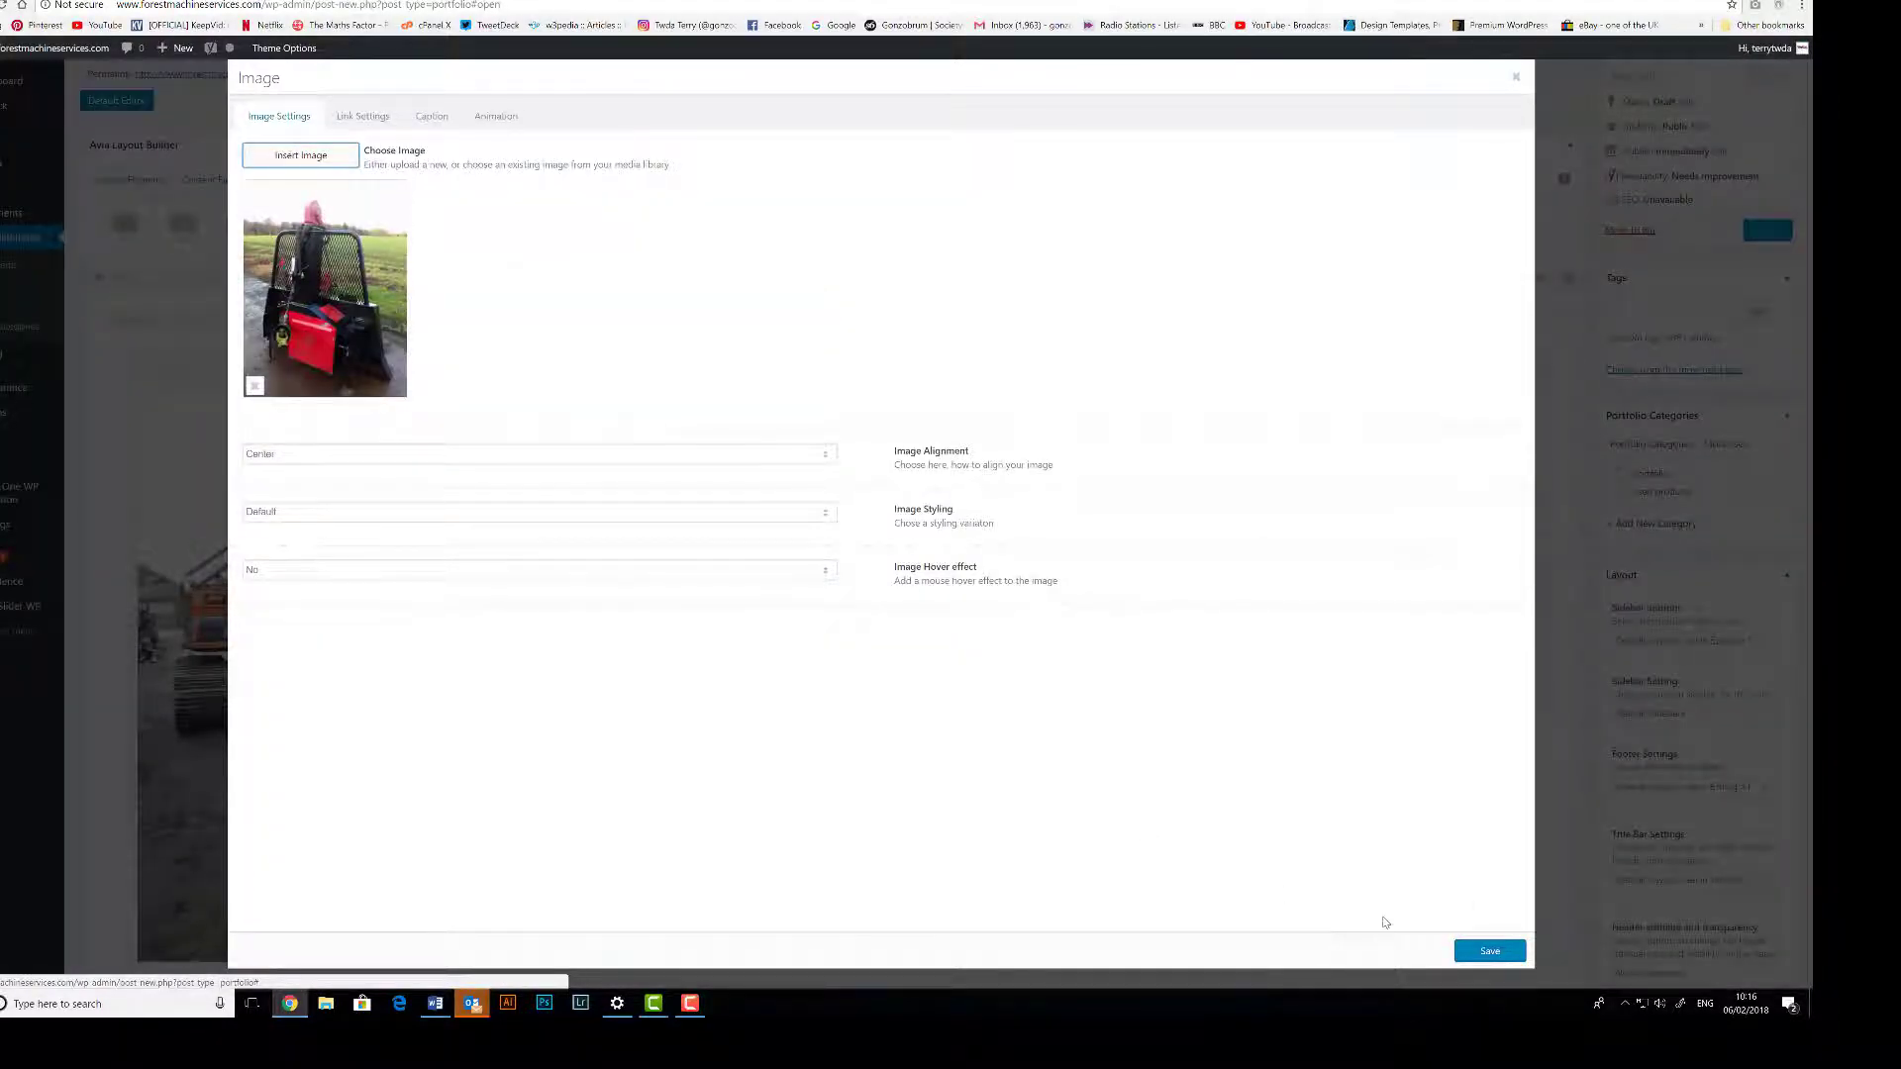
click(1489, 952)
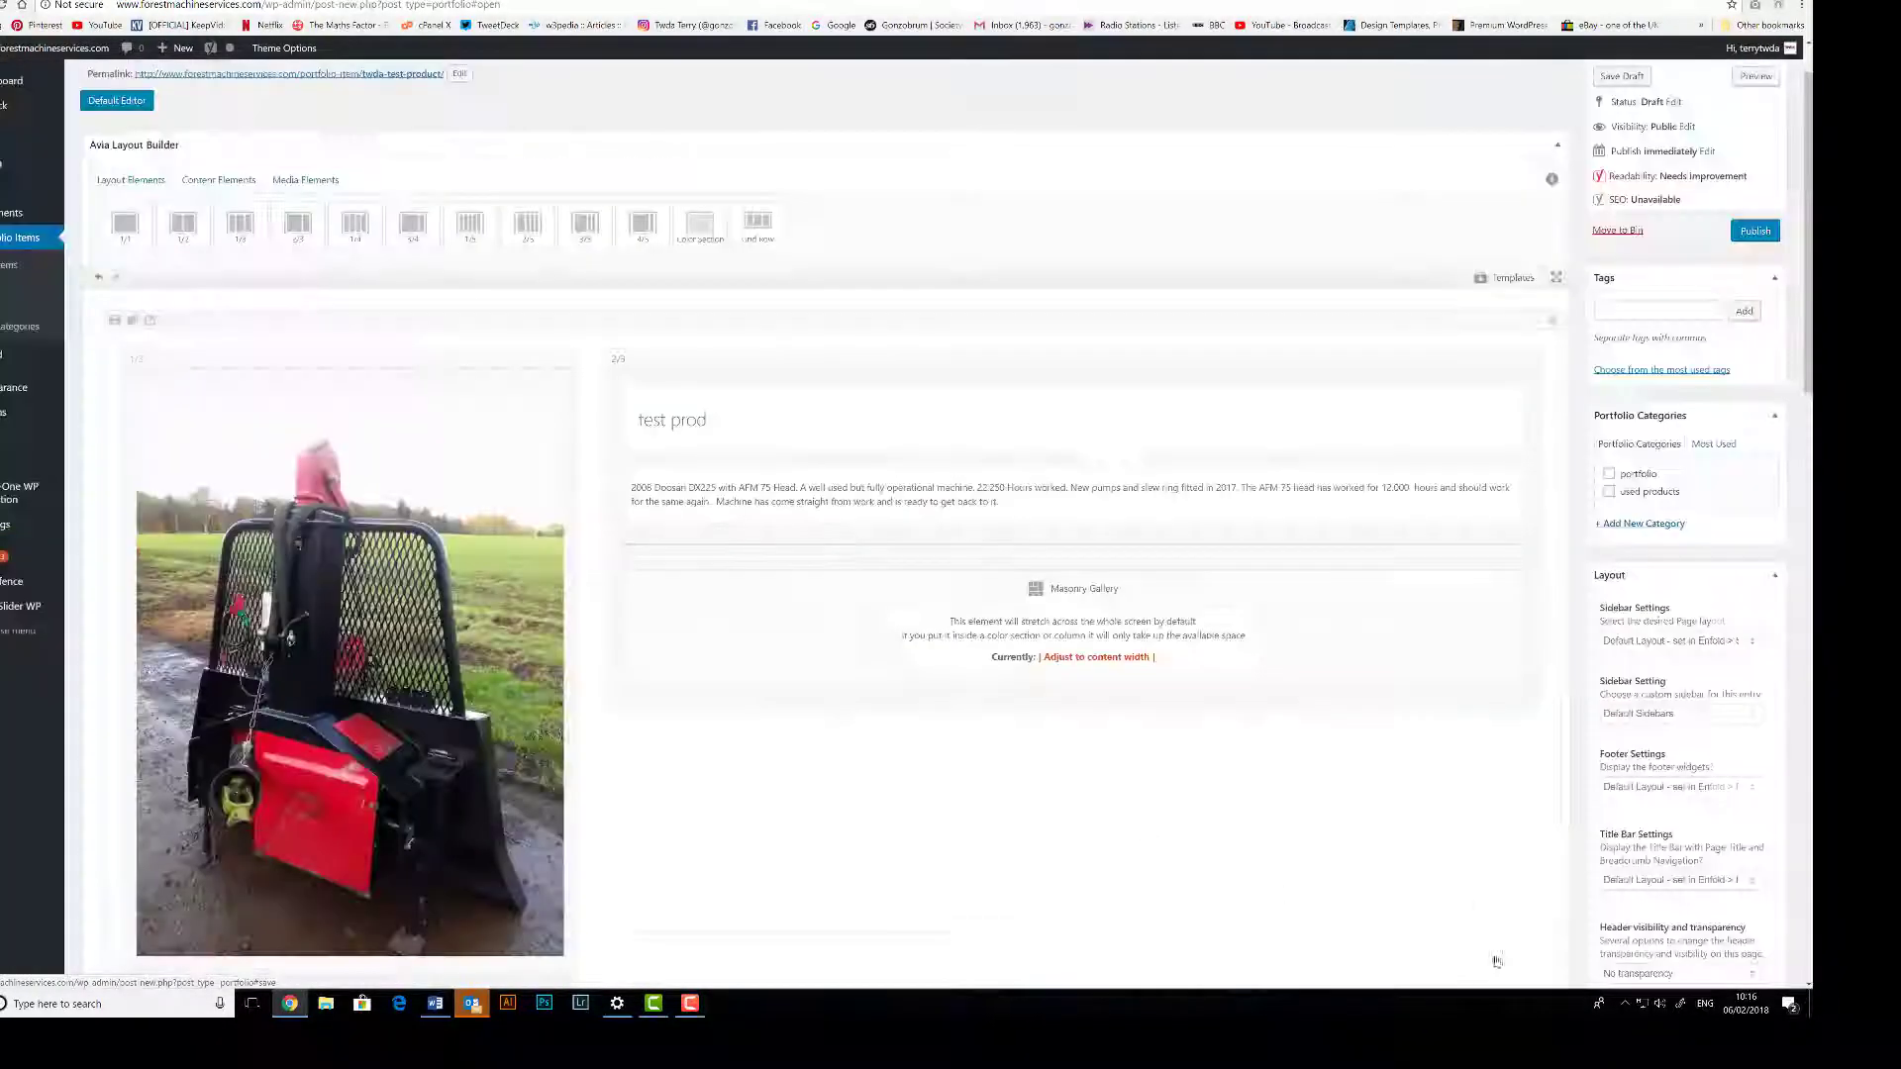
scroll(649, 707, down, 4)
scroll(648, 707, up, 2)
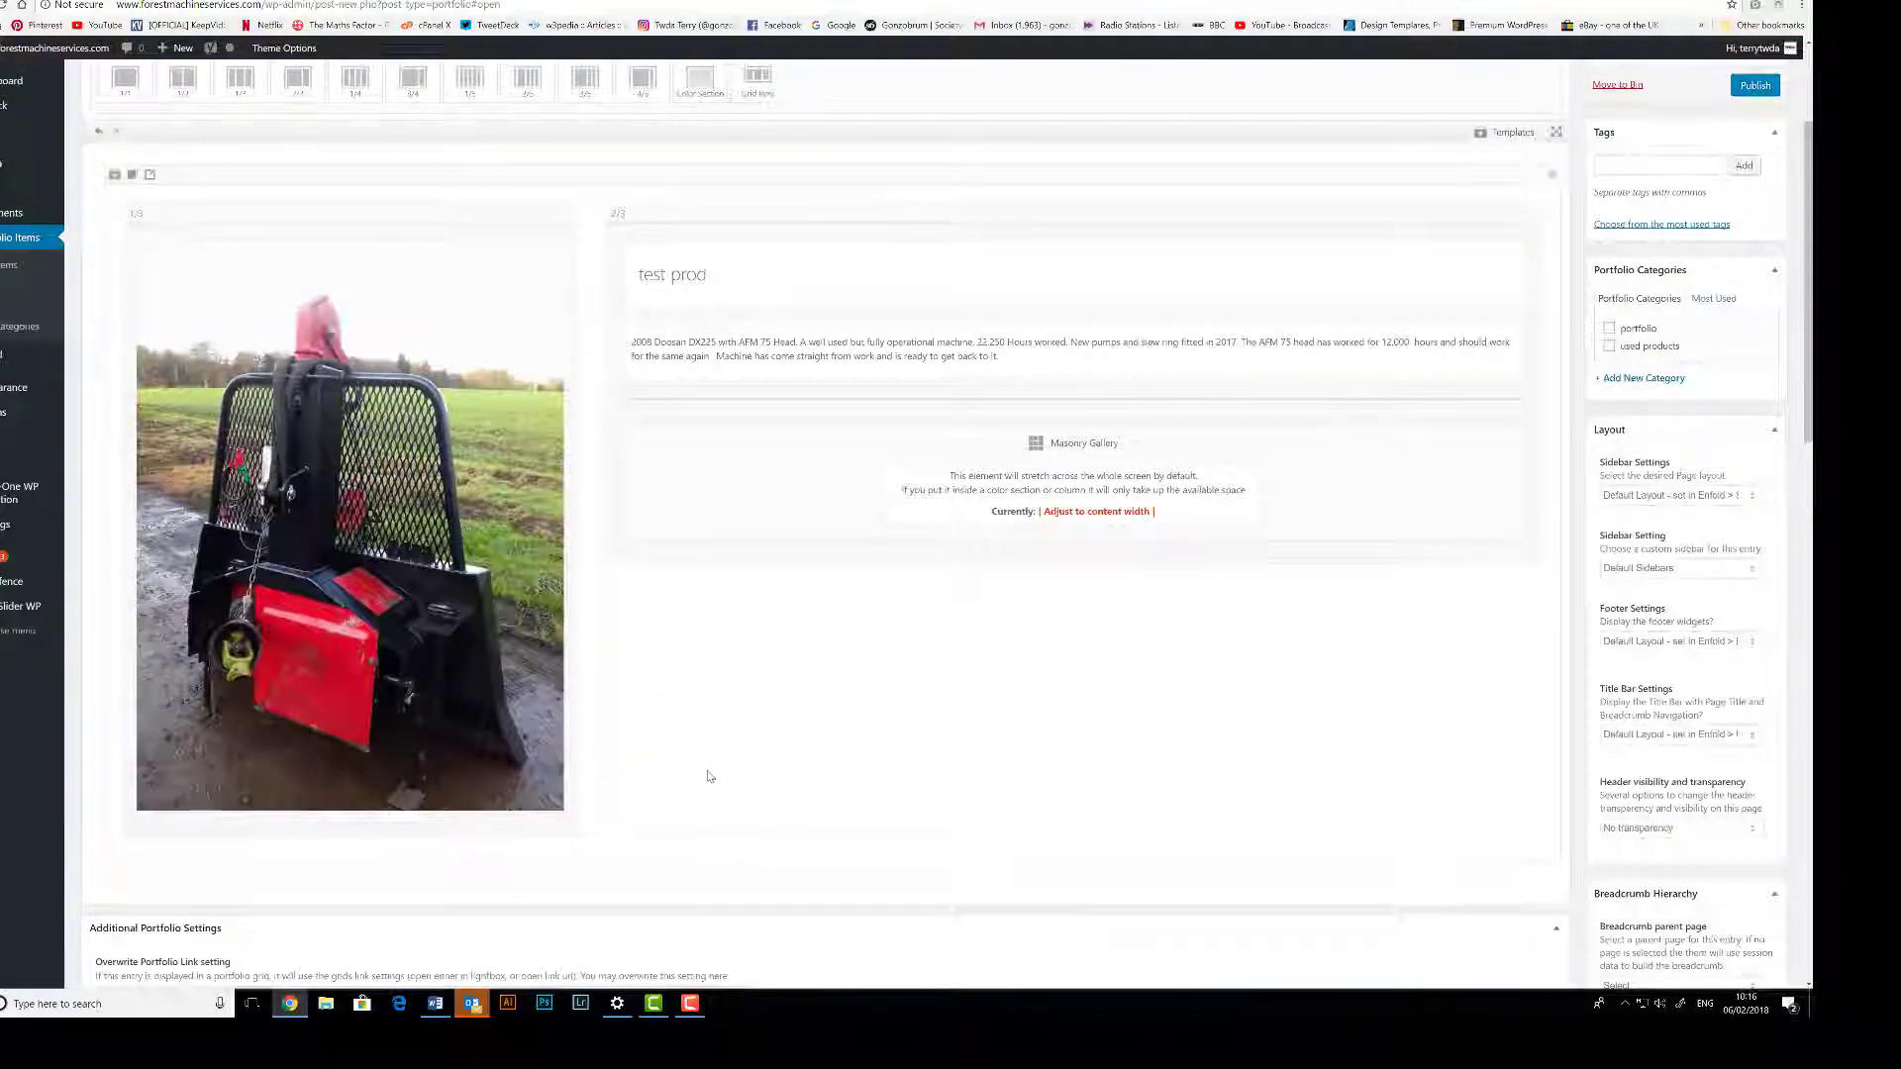
scroll(709, 776, up, 2)
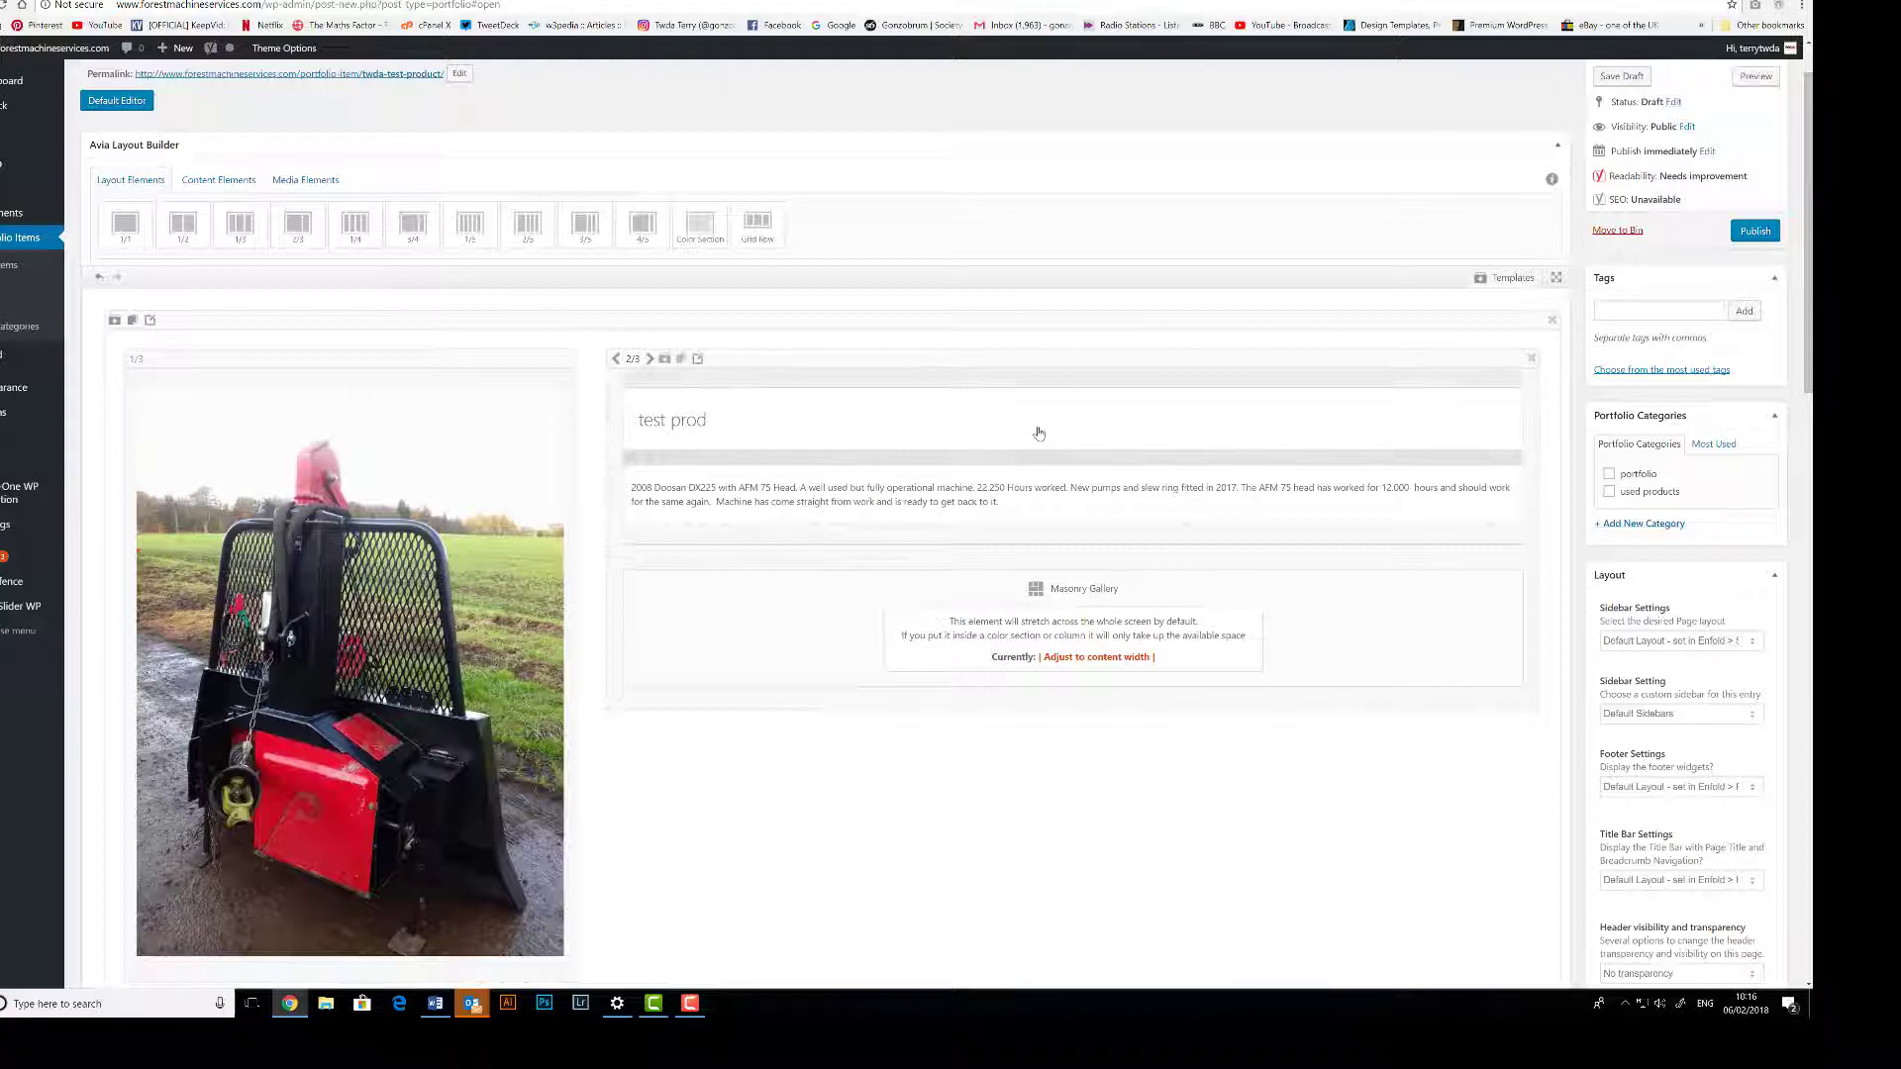
scroll(1636, 307, up, 1)
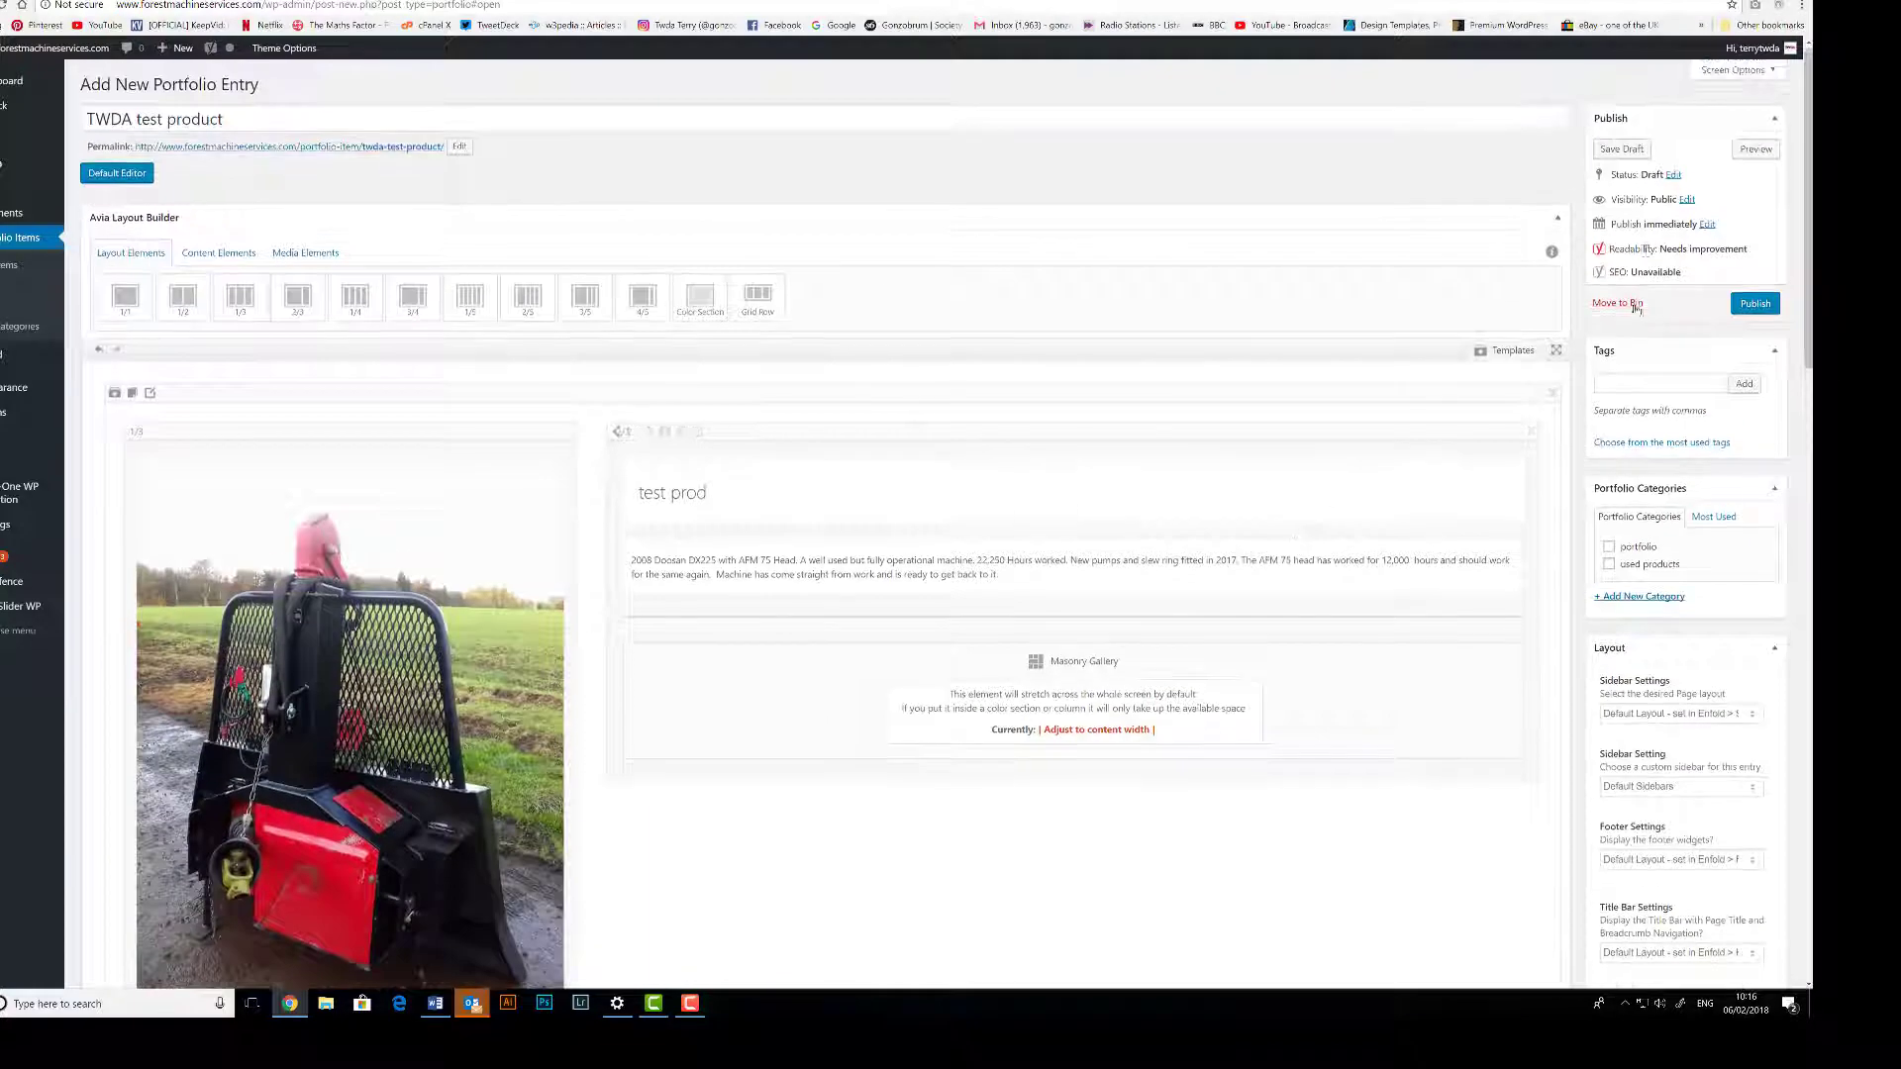
- Tag the entry with 'atm head', 'machine' and 'test'
click(1646, 386)
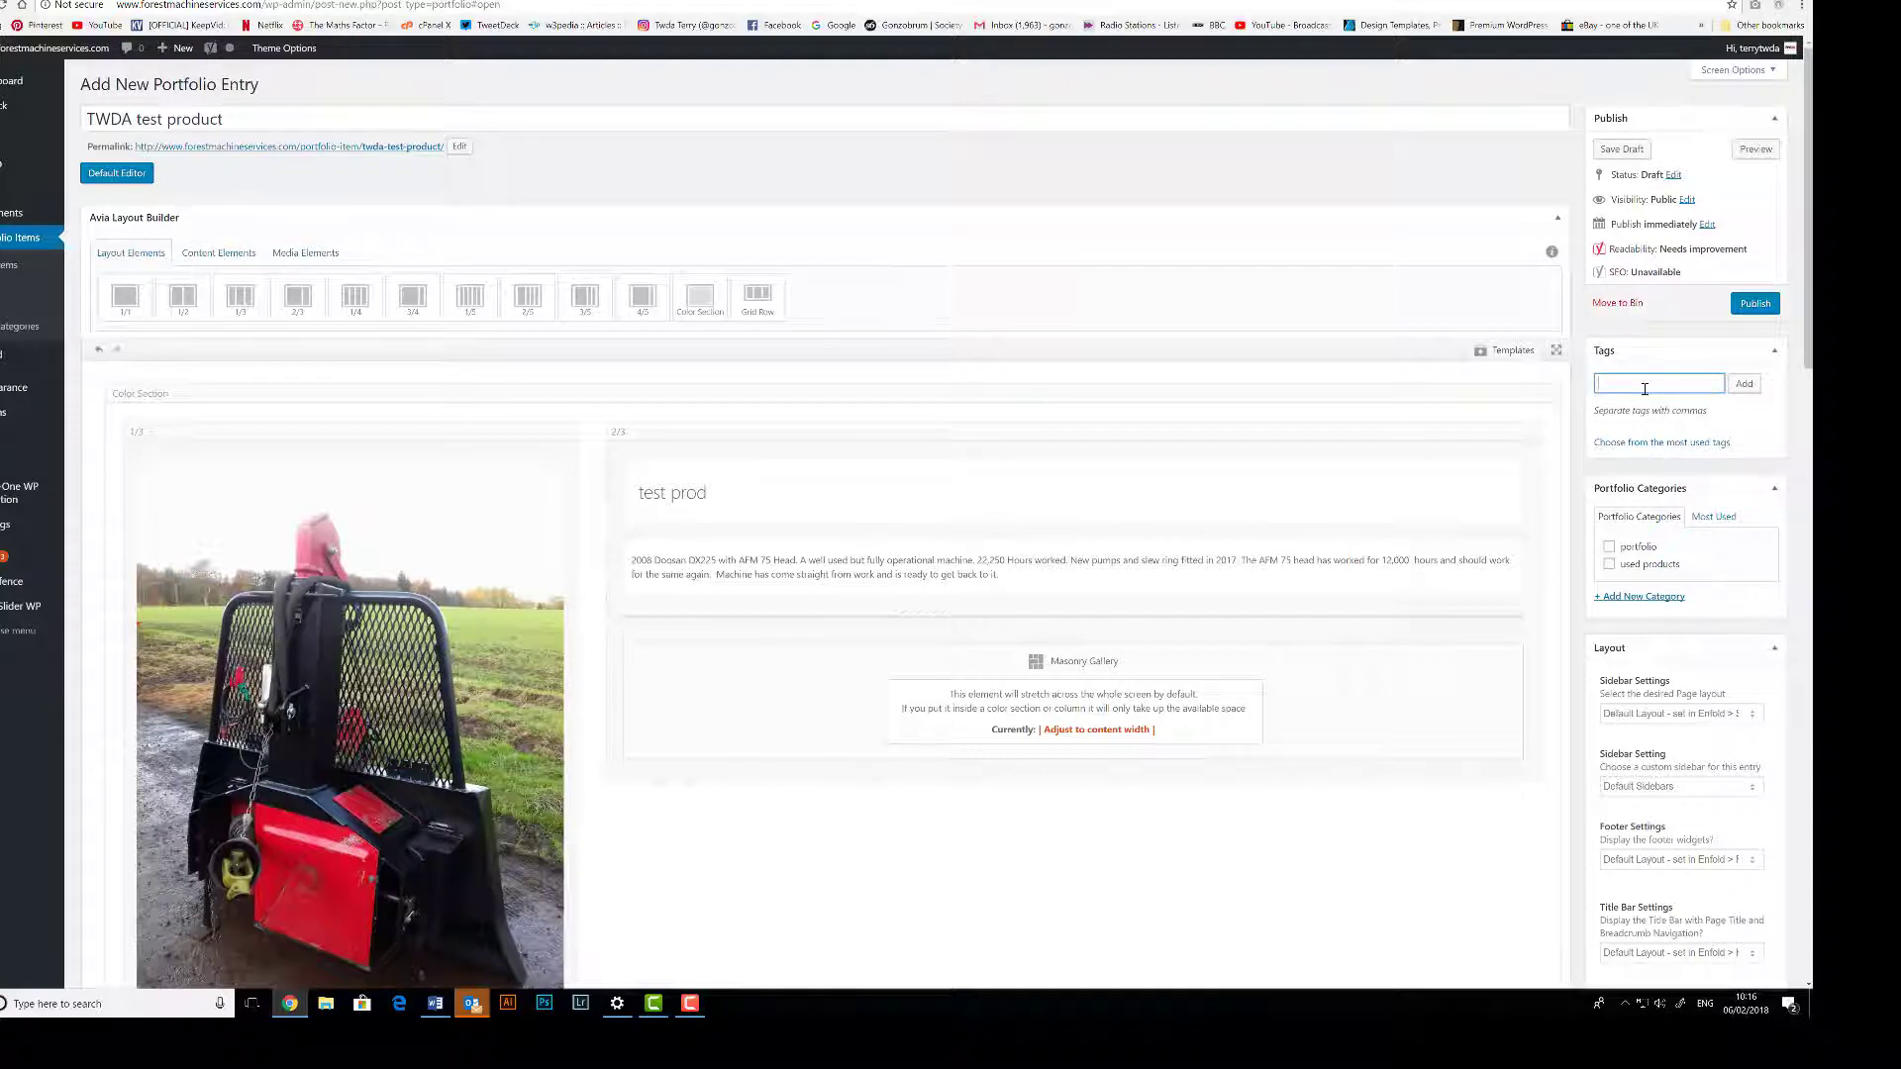
text(atm head)
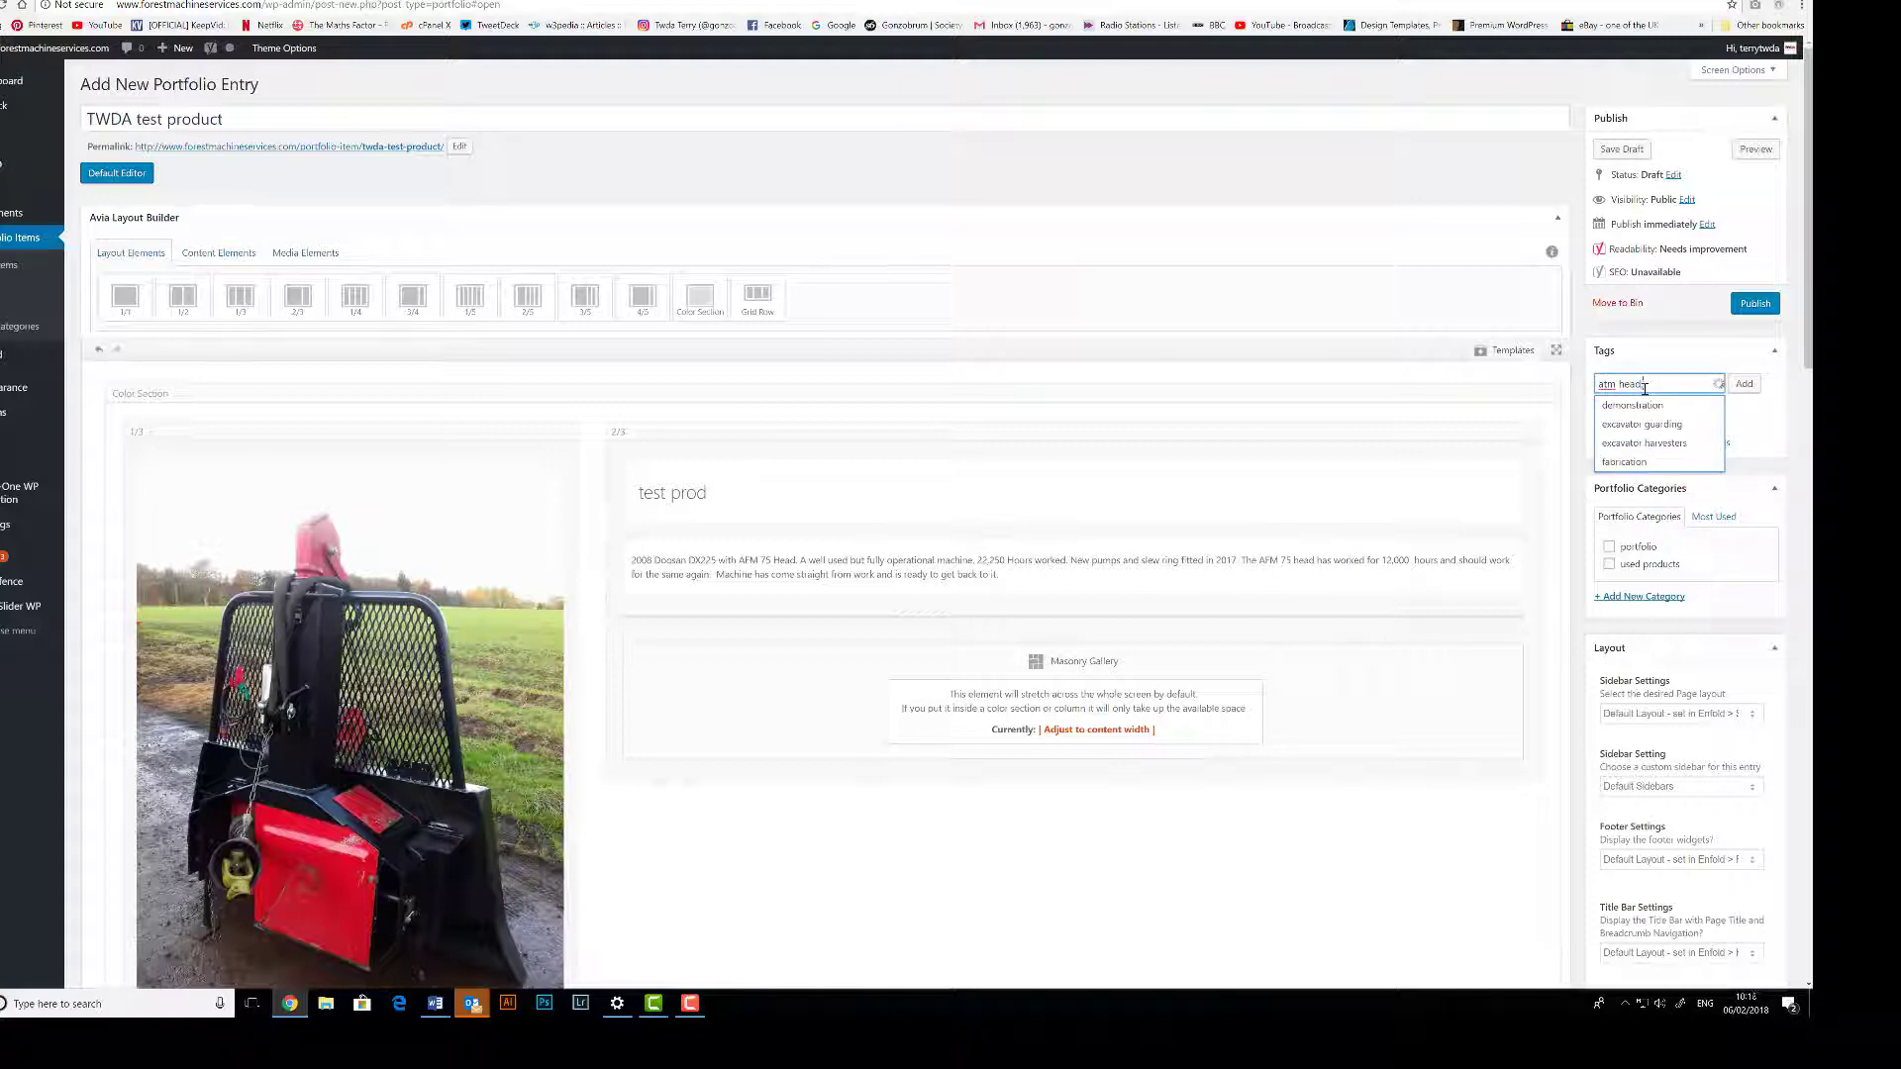
text( machine,test)
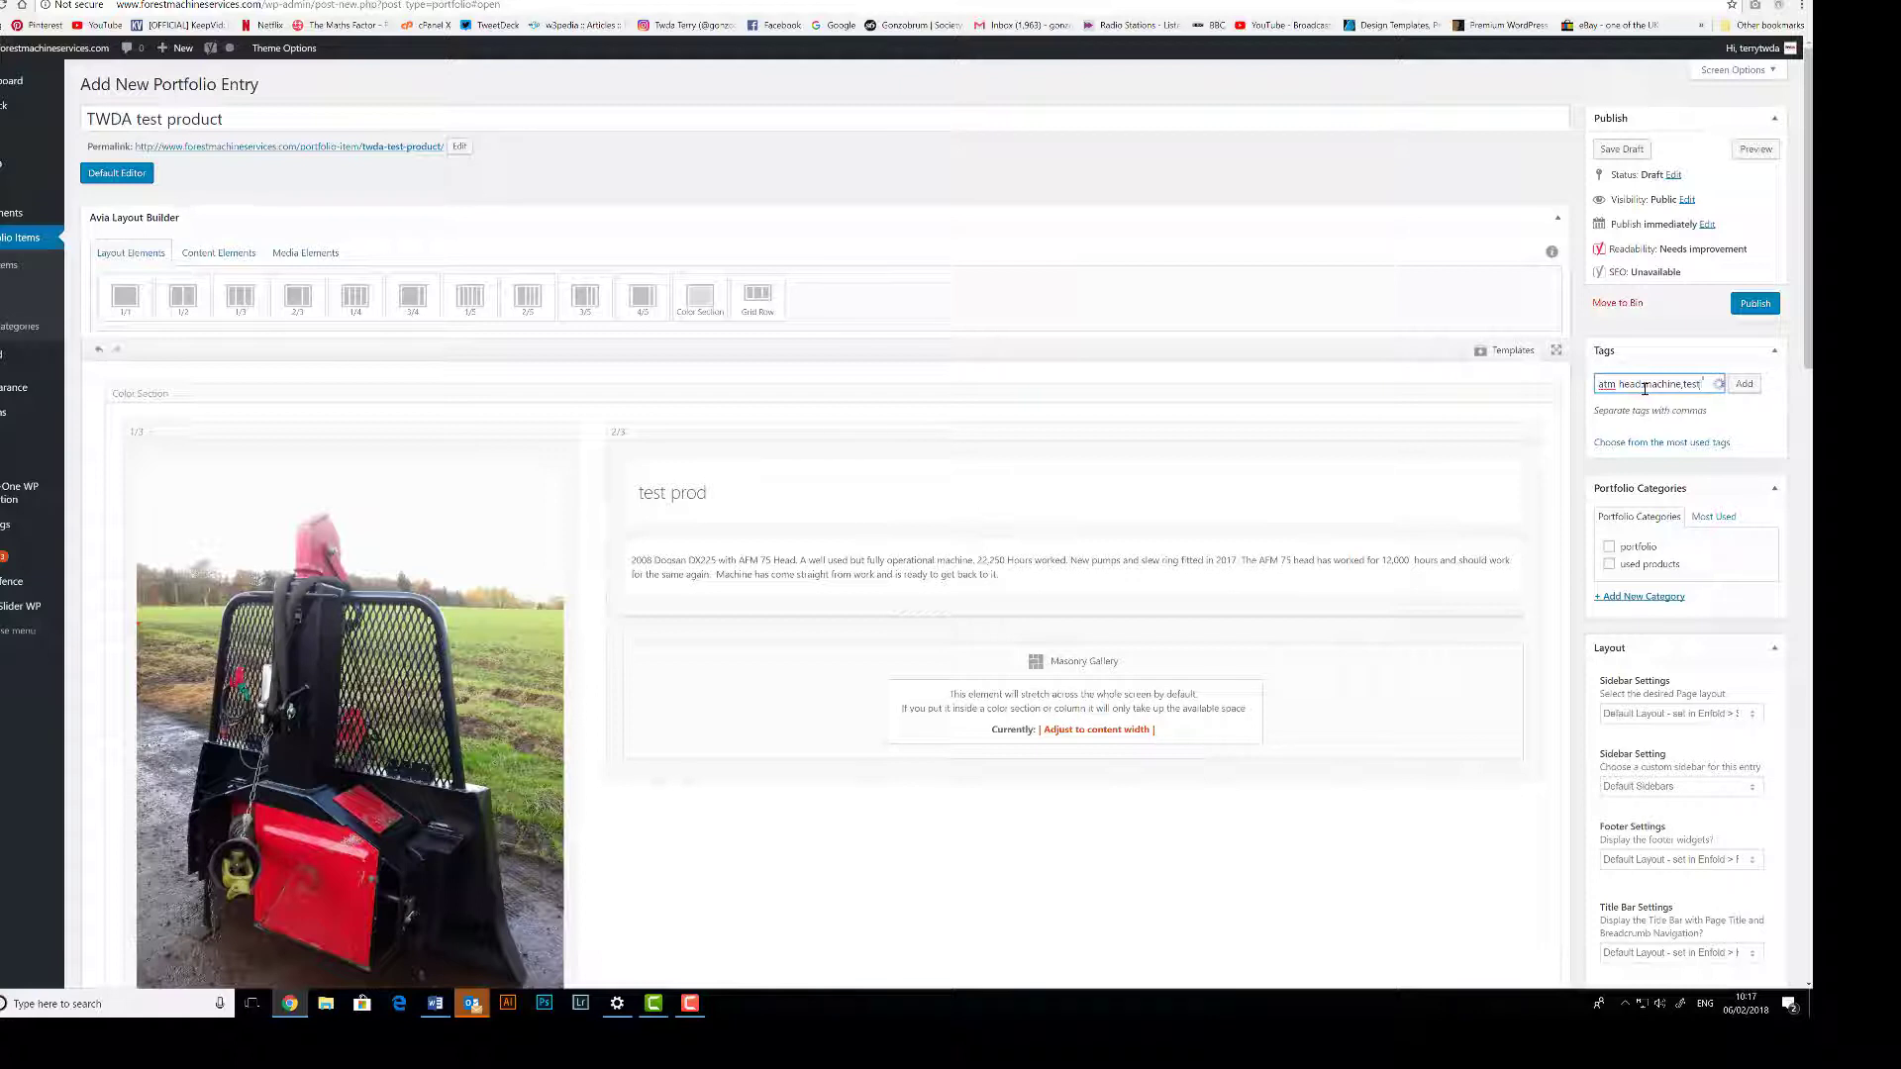
click(1744, 383)
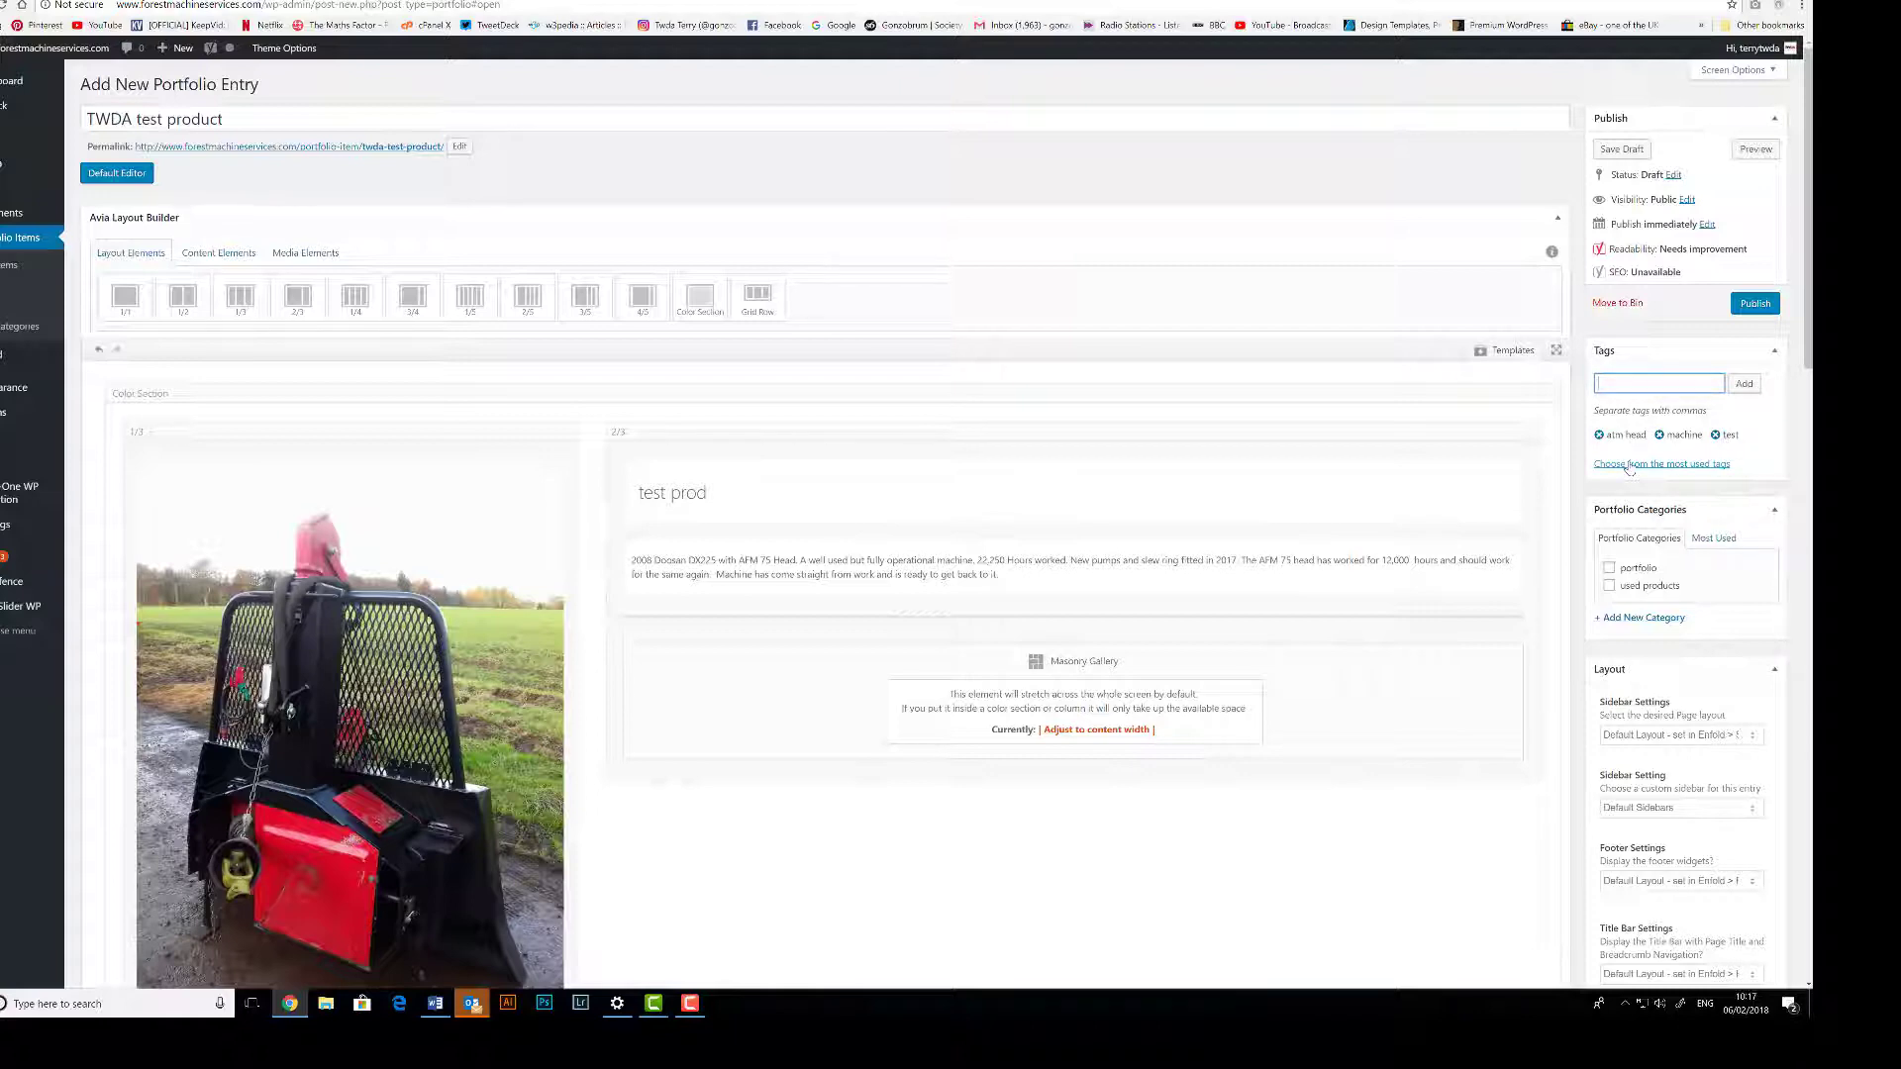
- File the entry under the 'used products' portfolio category
scroll(1648, 510, down, 1)
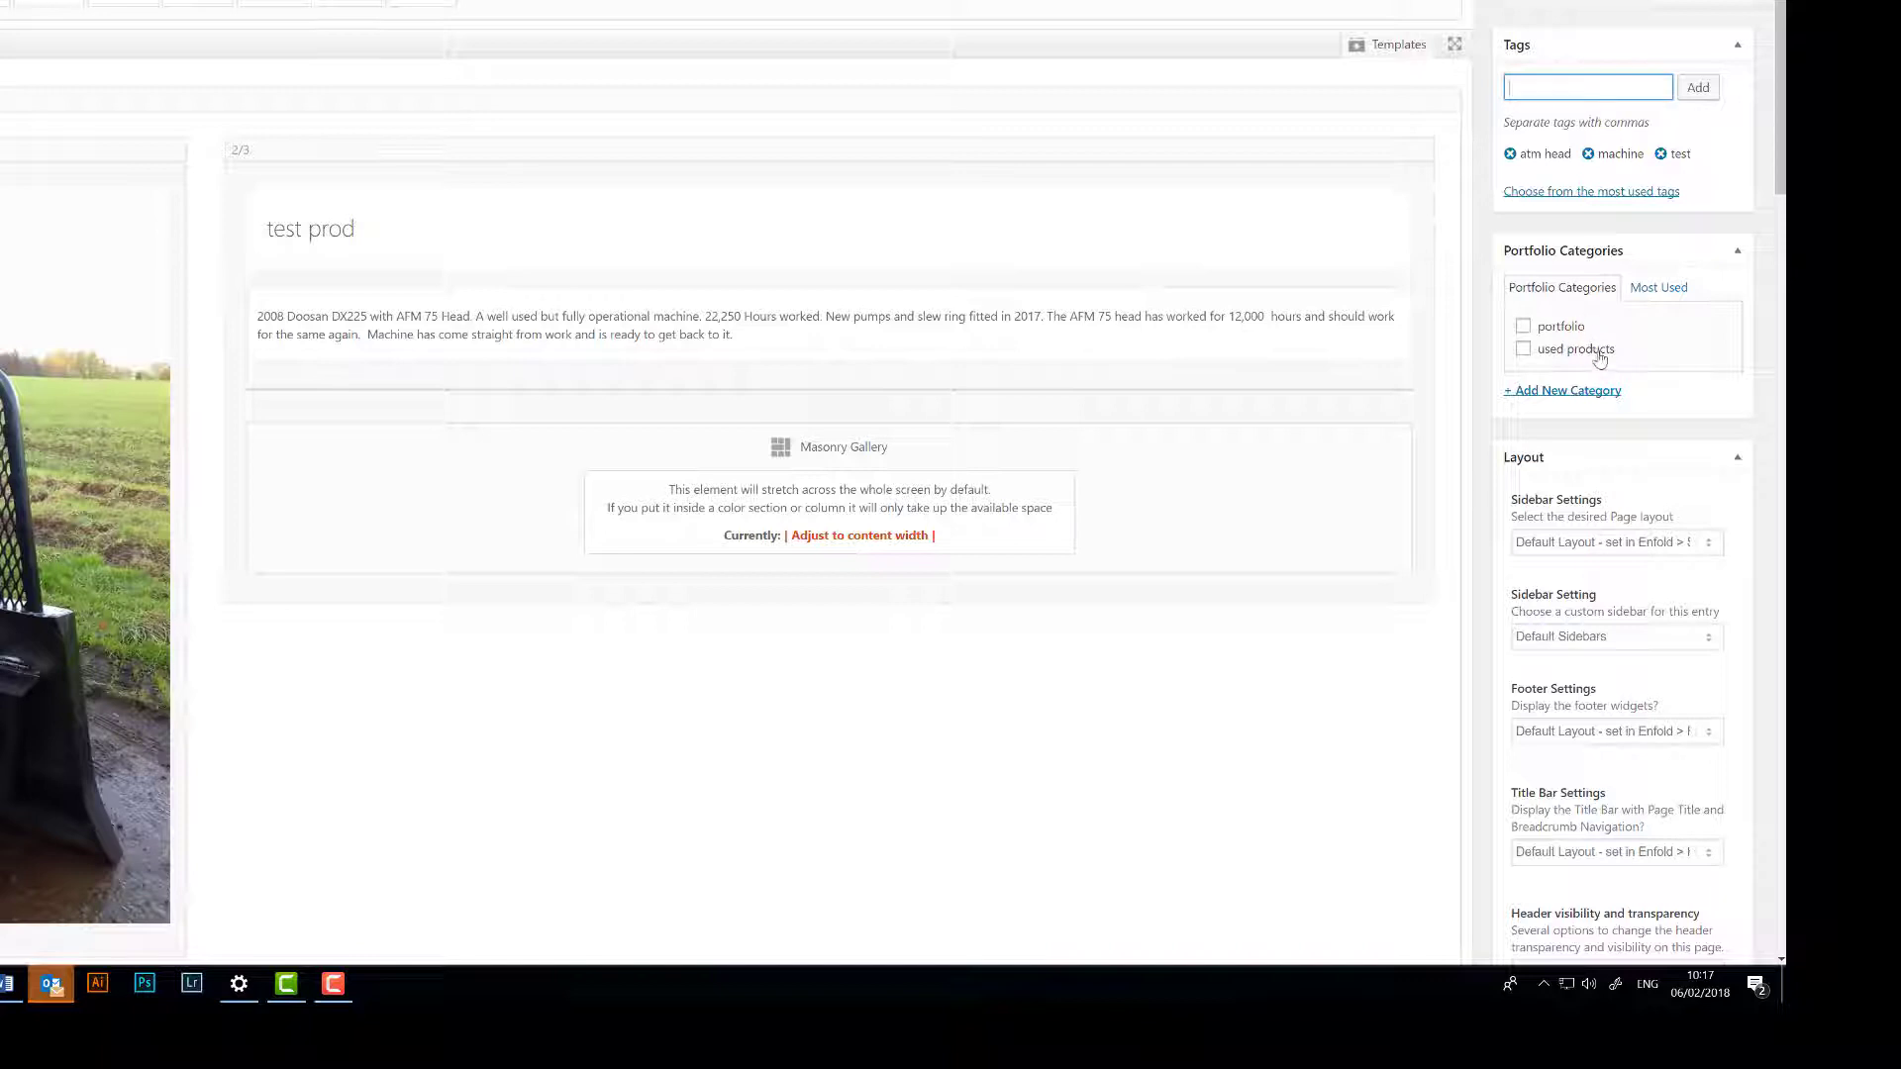
click(1525, 350)
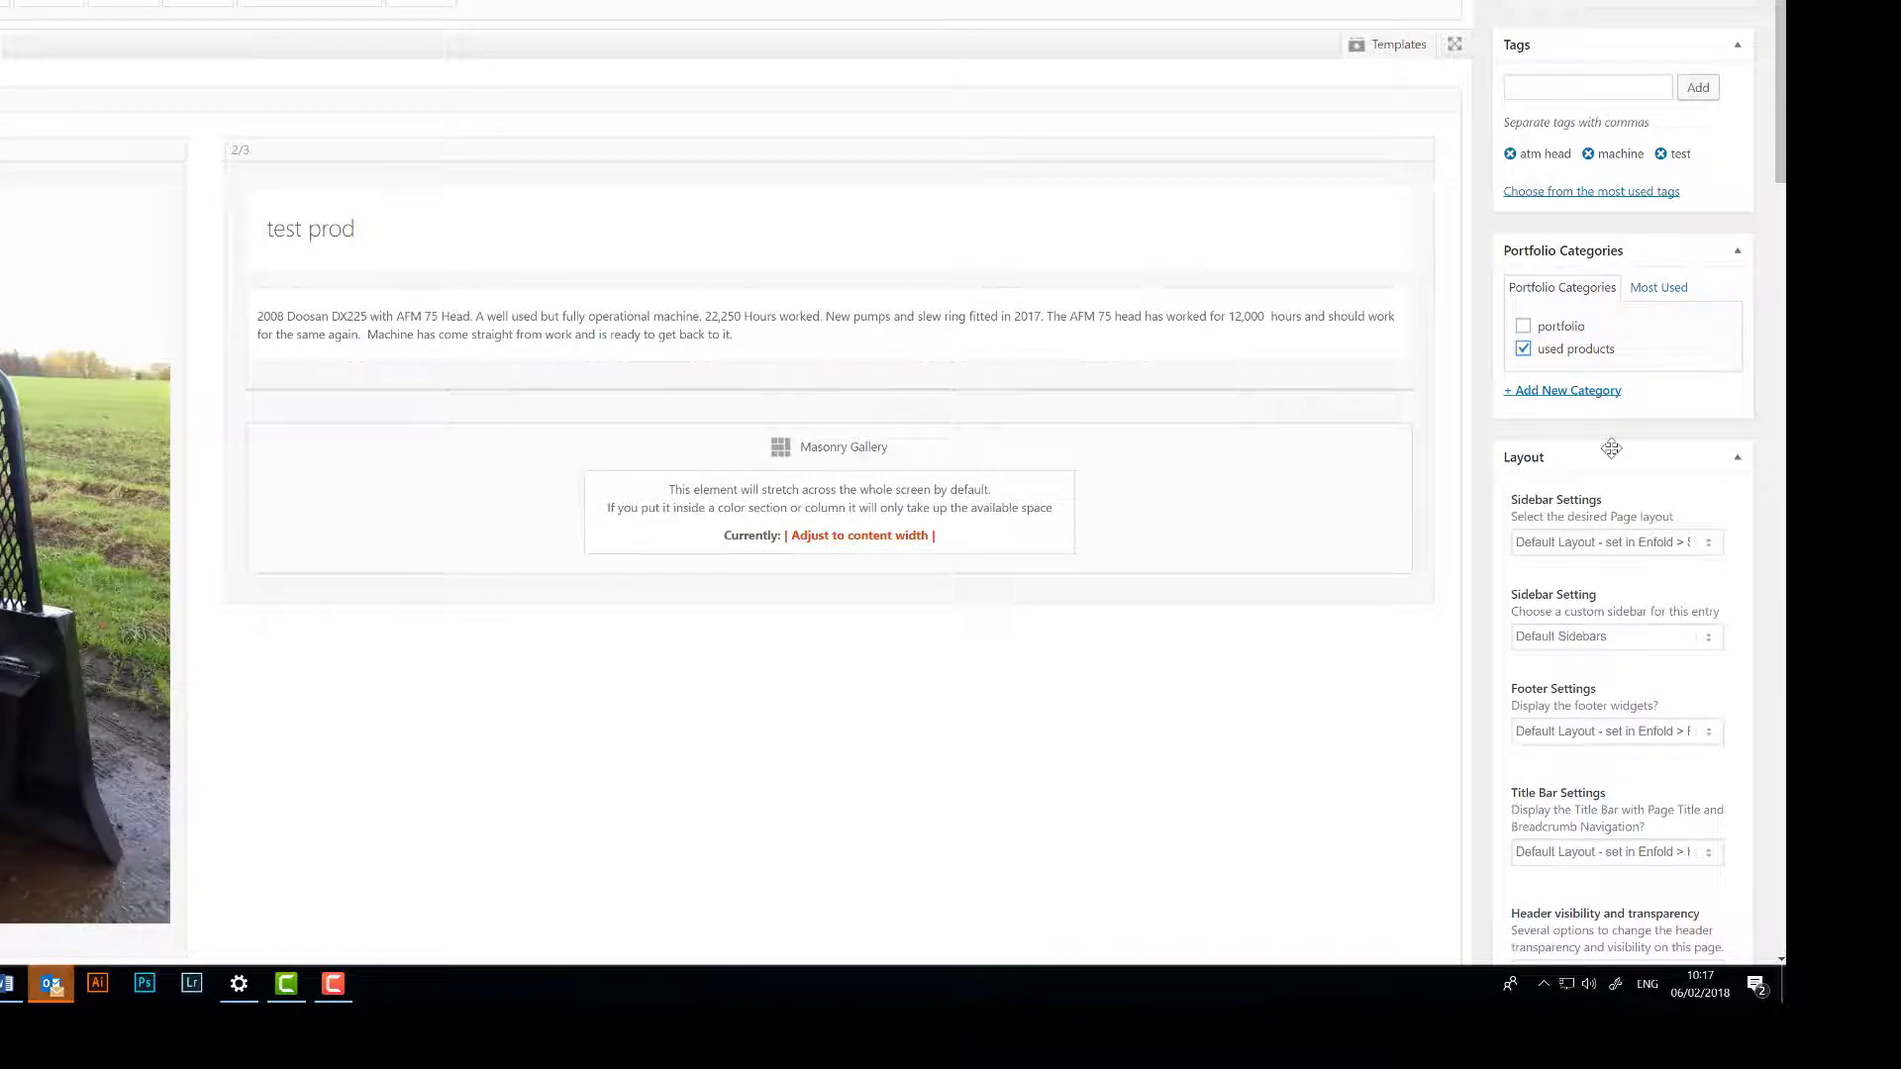
scroll(1611, 453, down, 3)
scroll(1611, 453, down, 3)
scroll(1613, 445, up, 8)
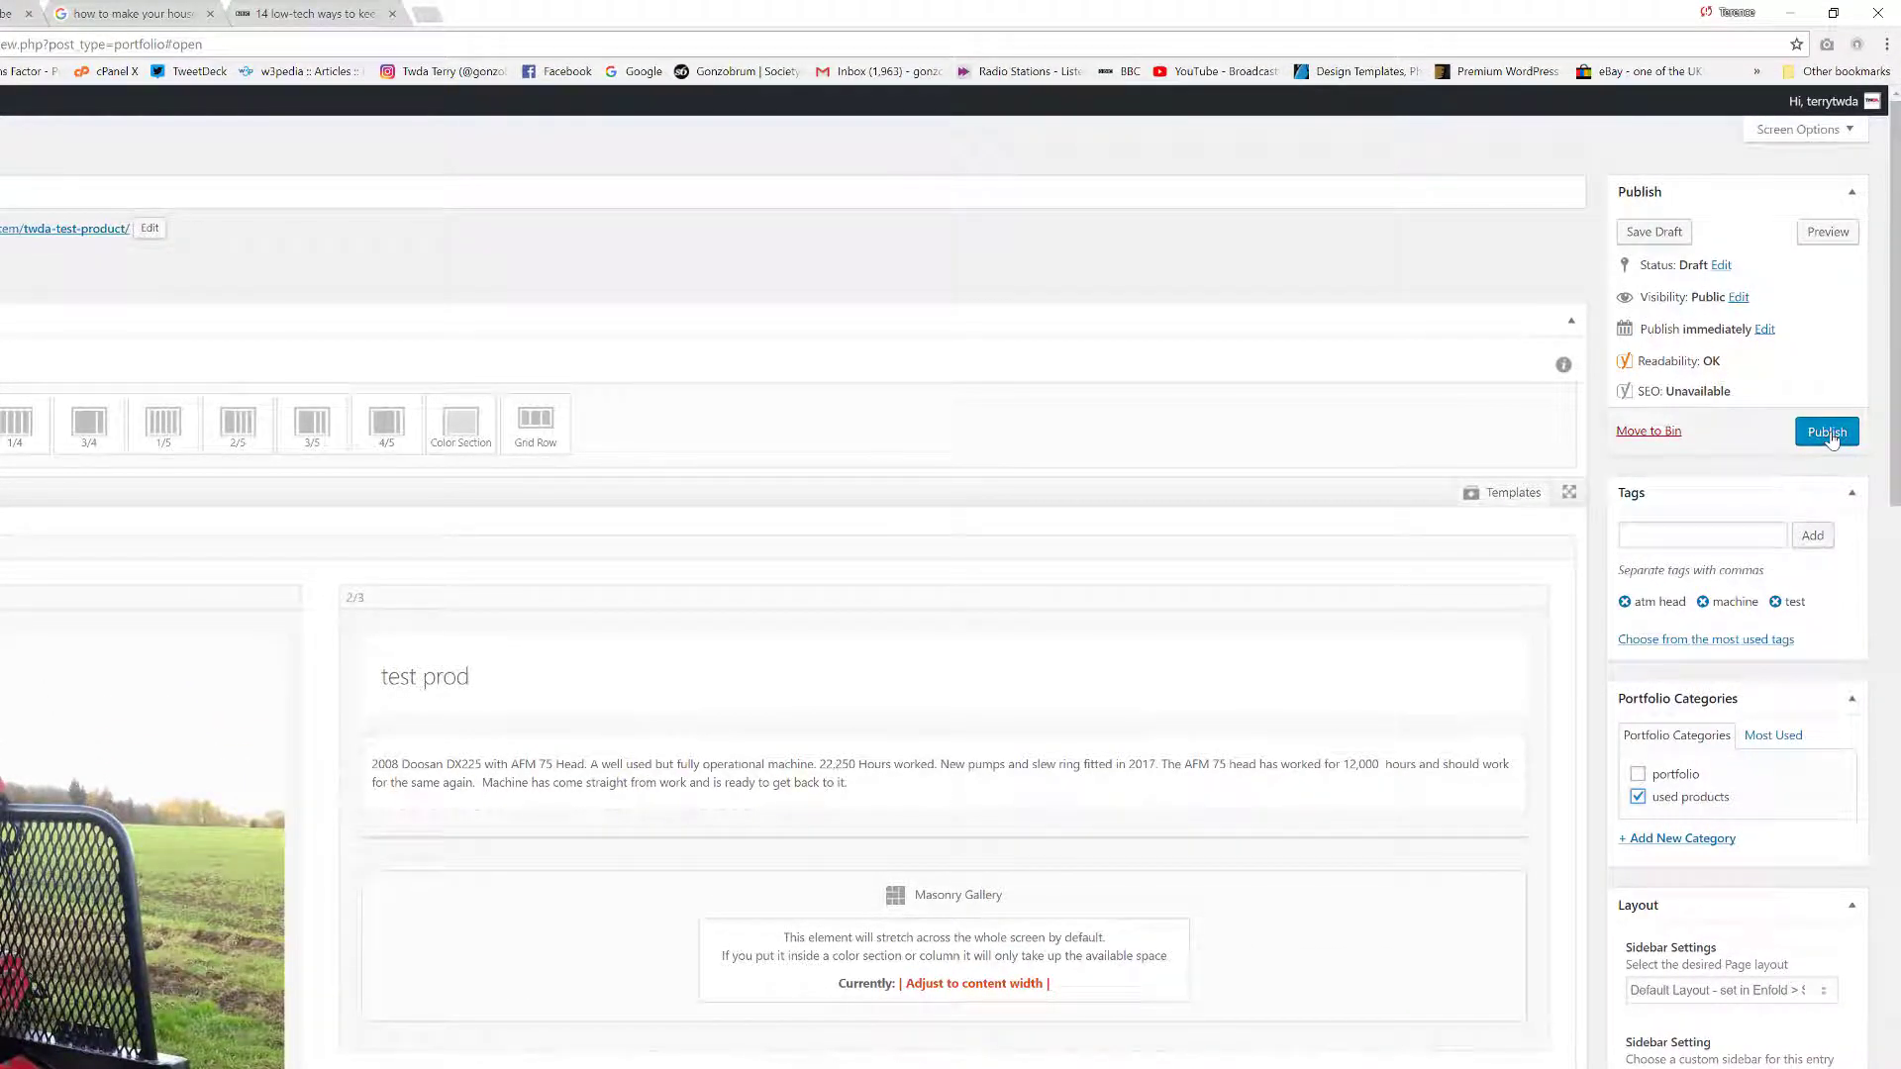
- Publish the entry, view it on the live site and select part of its description
click(1828, 433)
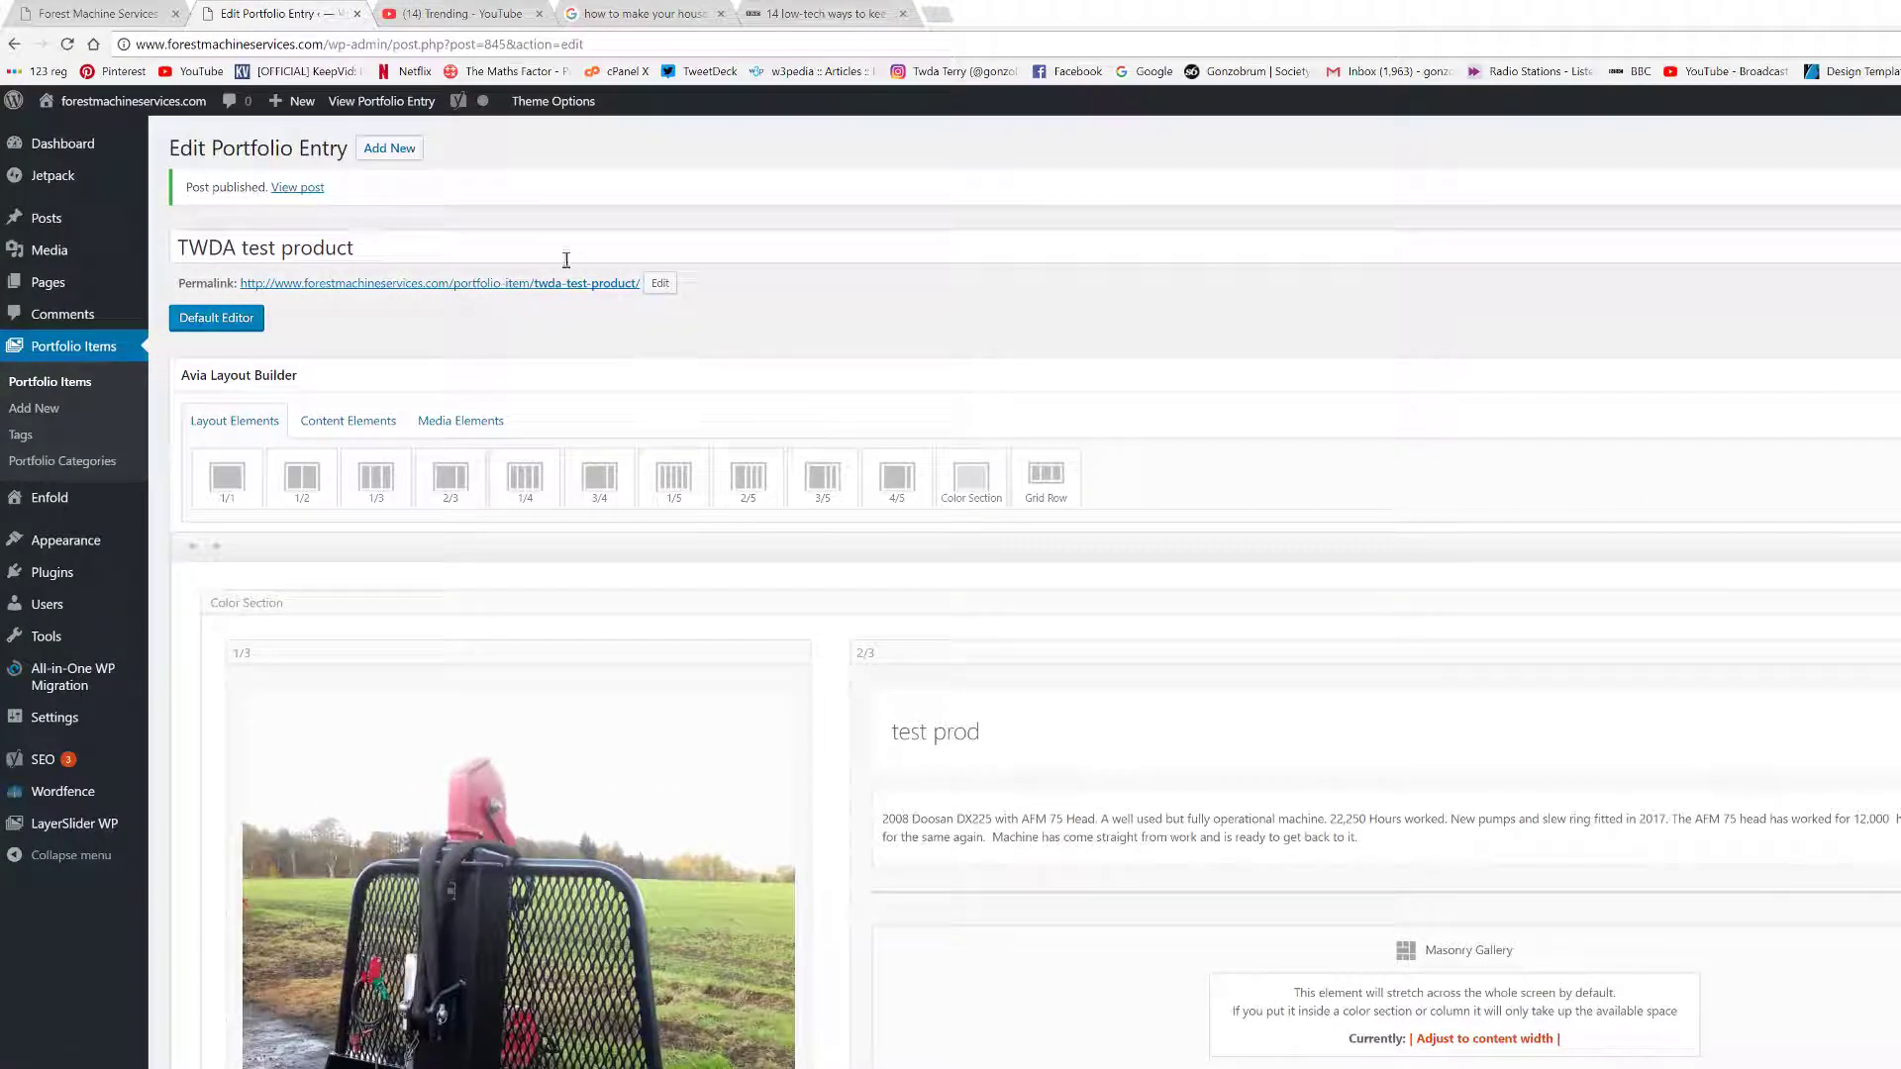
click(366, 109)
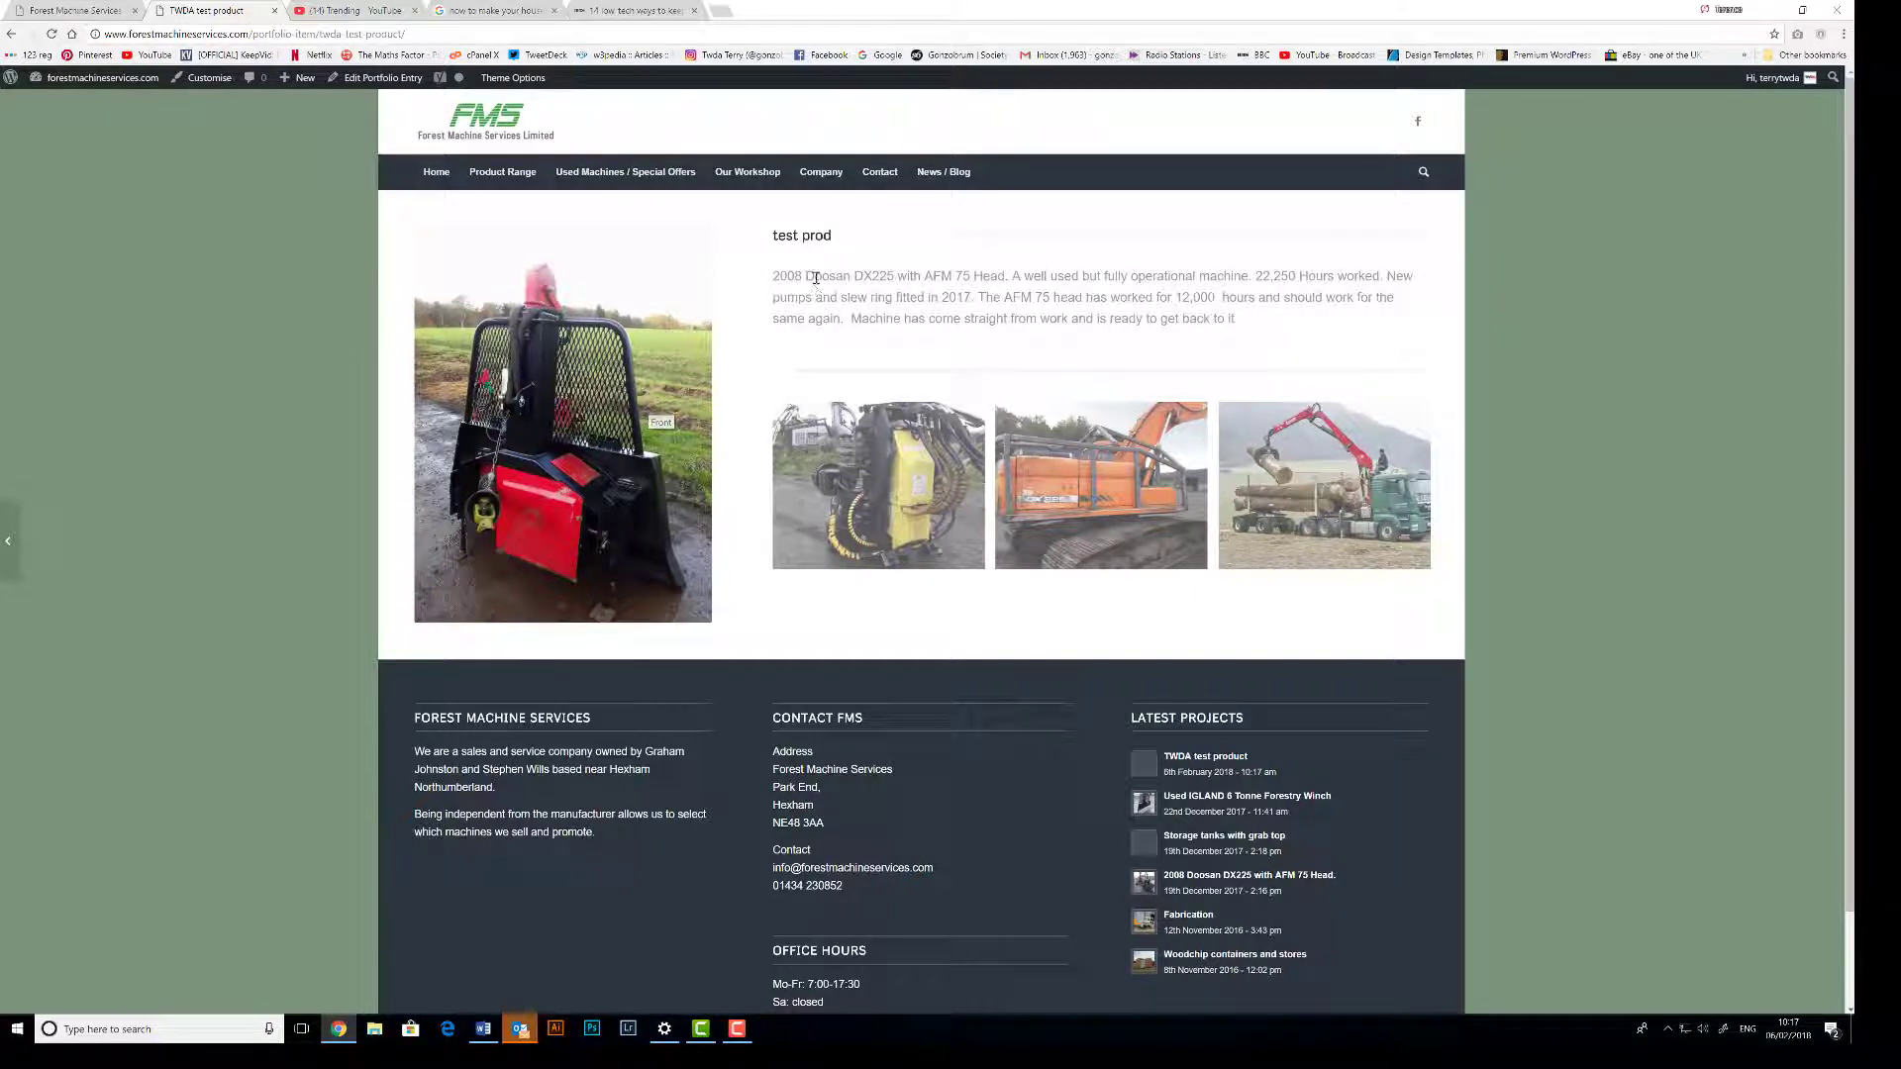
drag(832, 238, 998, 322)
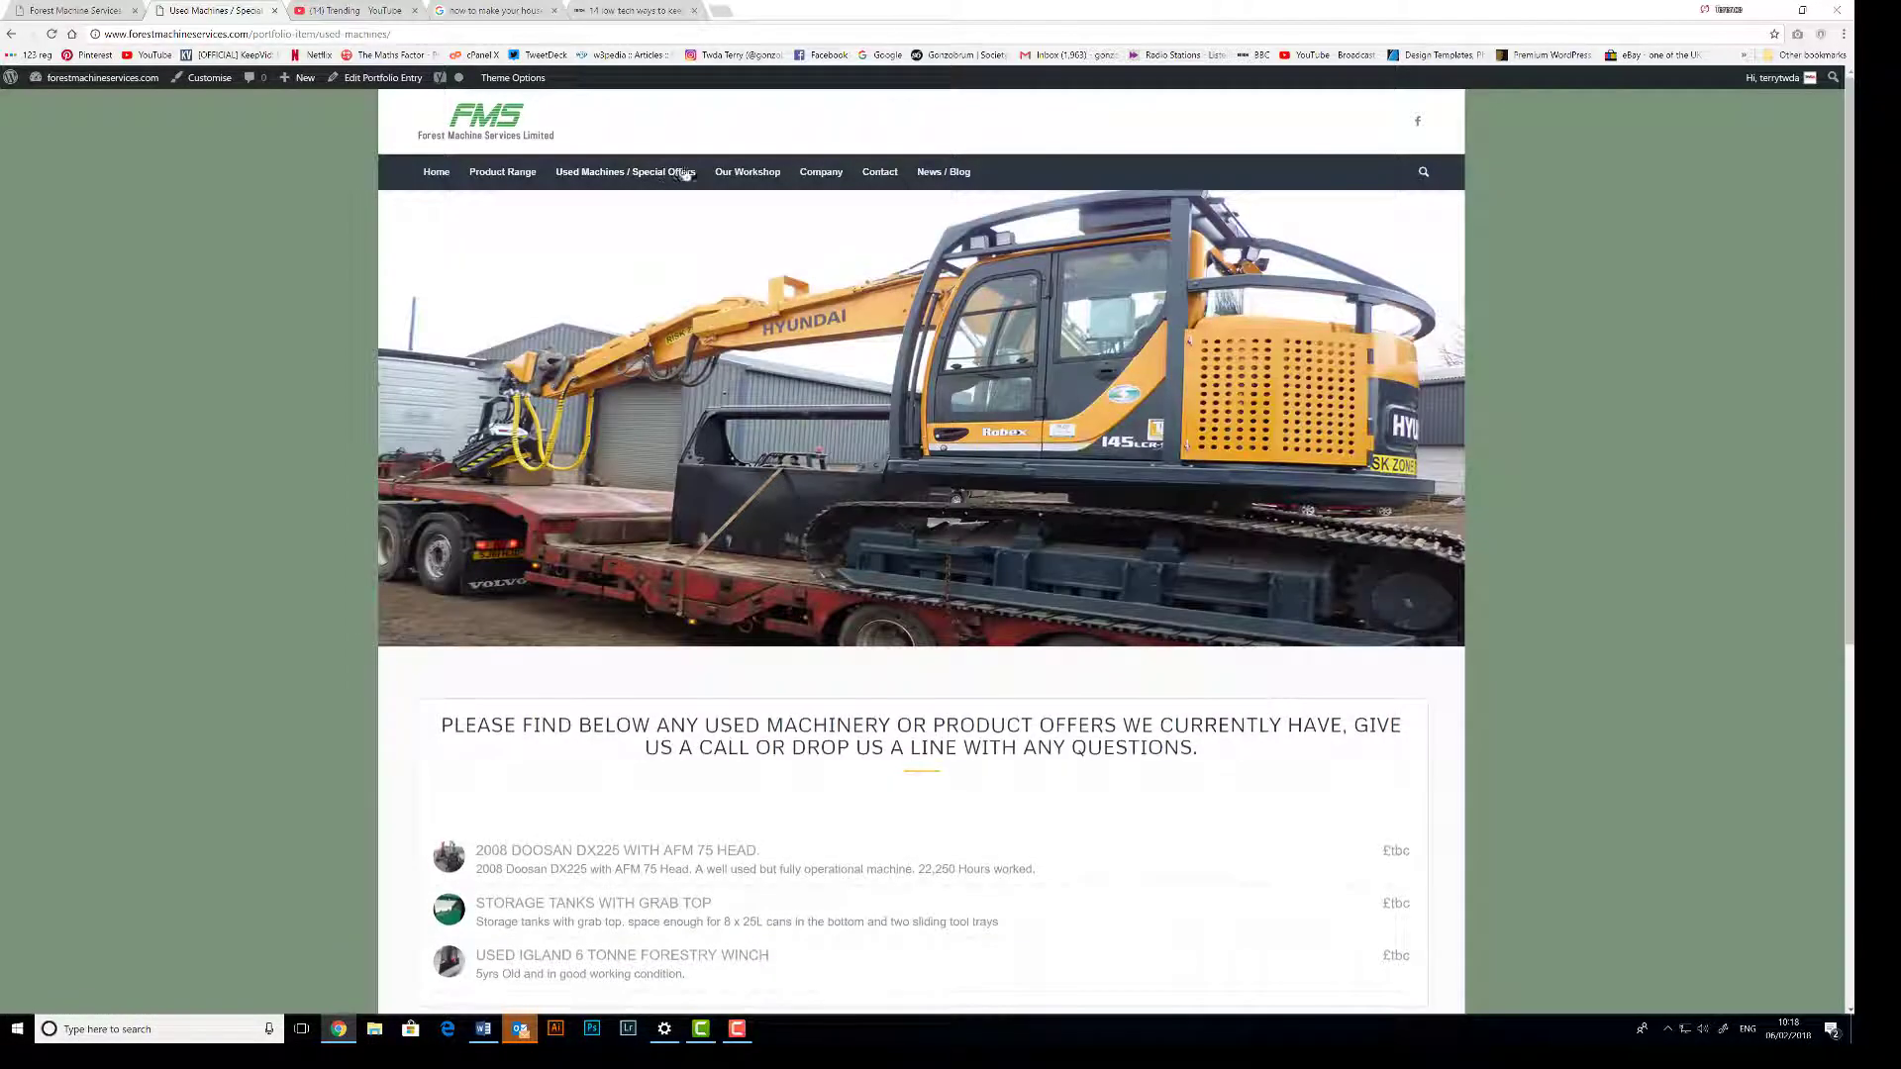
- Scroll the live Used Machines / Special Offers page and open it in the Edit Portfolio Entry screen
scroll(634, 495, down, 2)
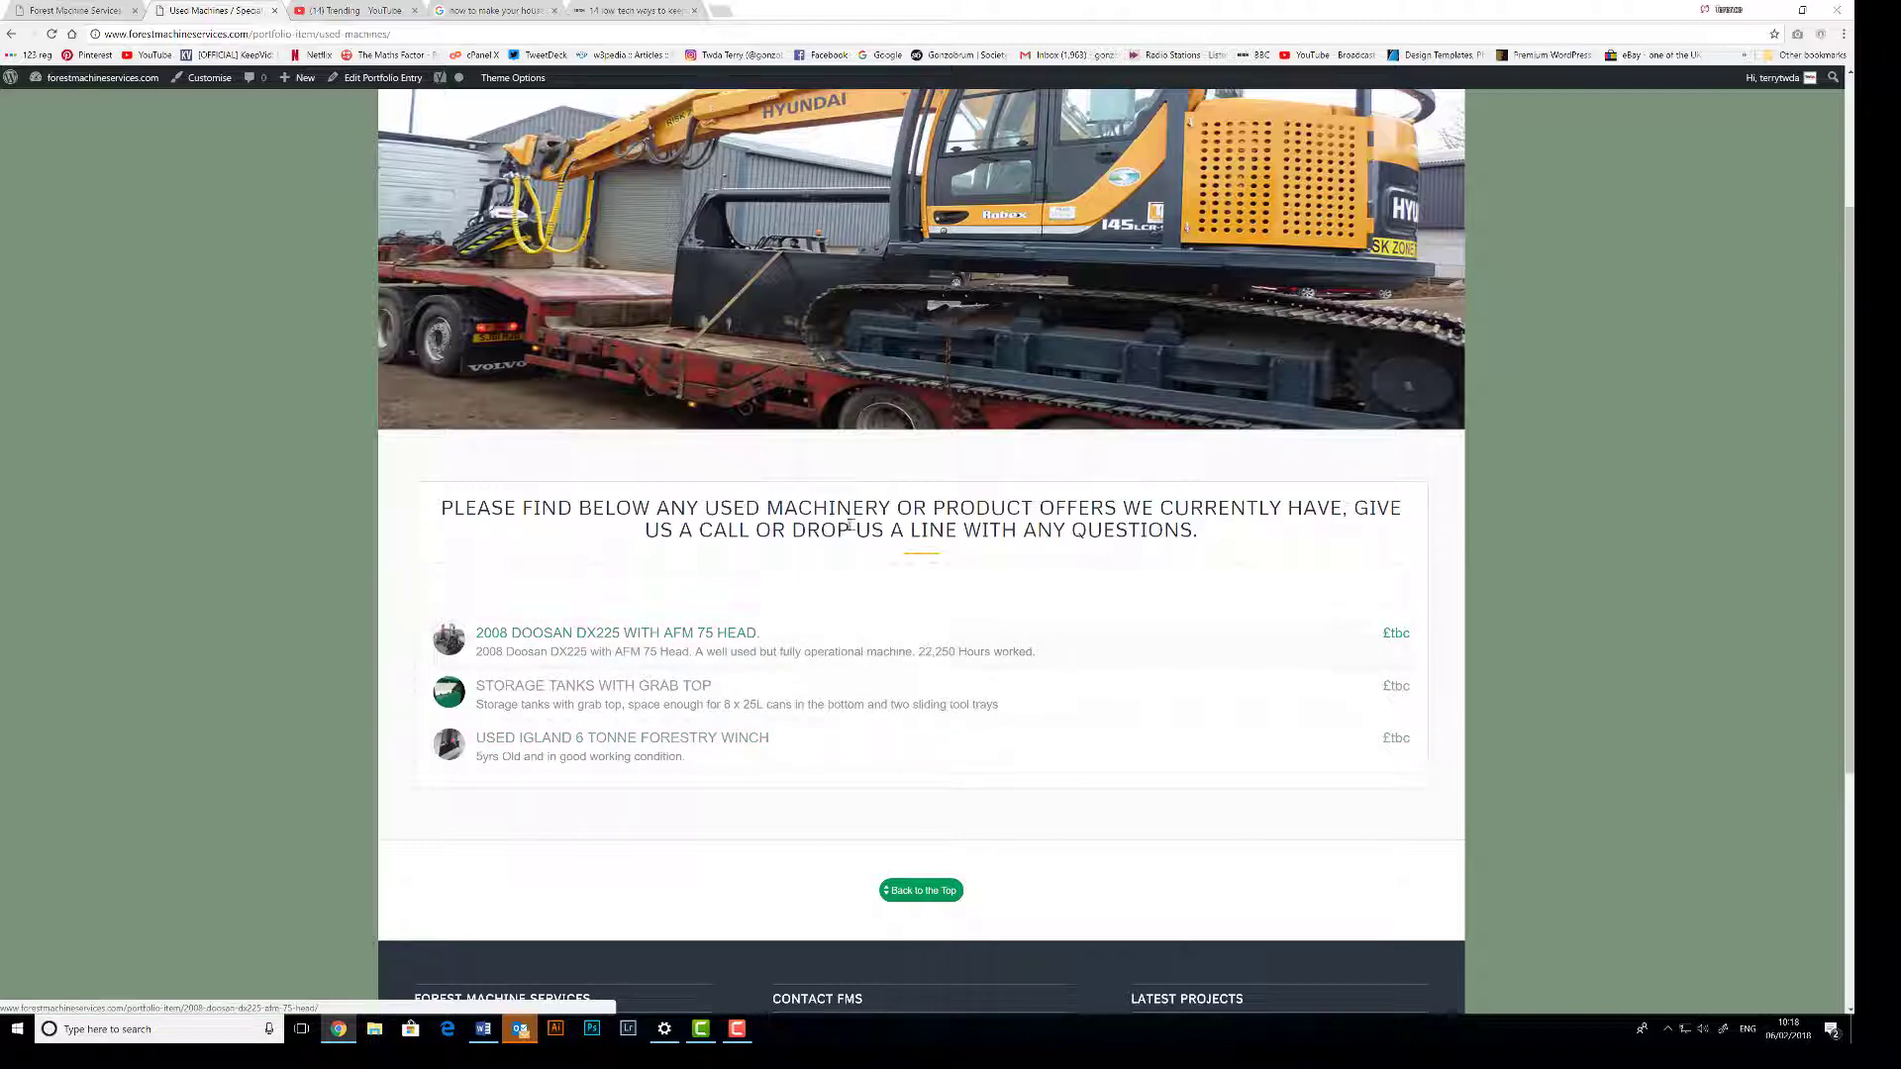
click(384, 79)
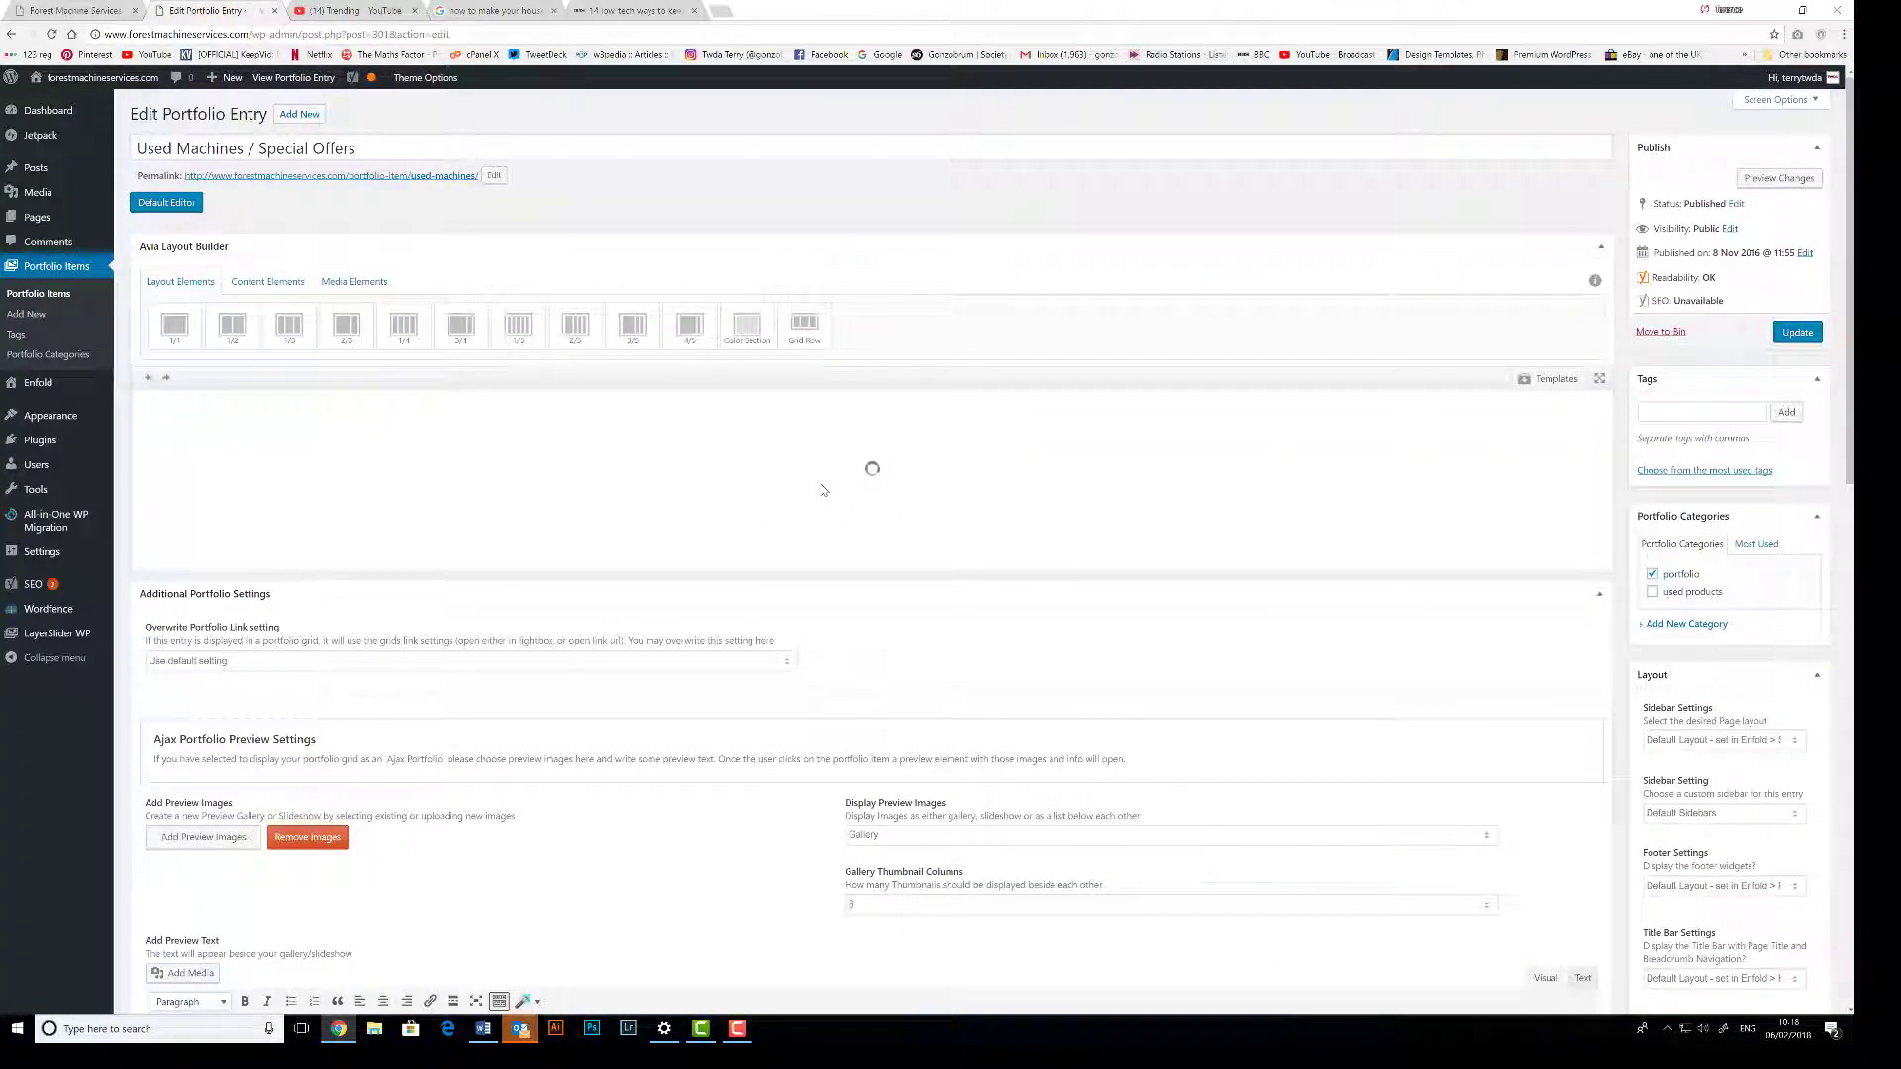
- Add an empty fourth item to the Catalogue element, below Doosan, storage tanks and IGLAND winch
scroll(828, 488, down, 3)
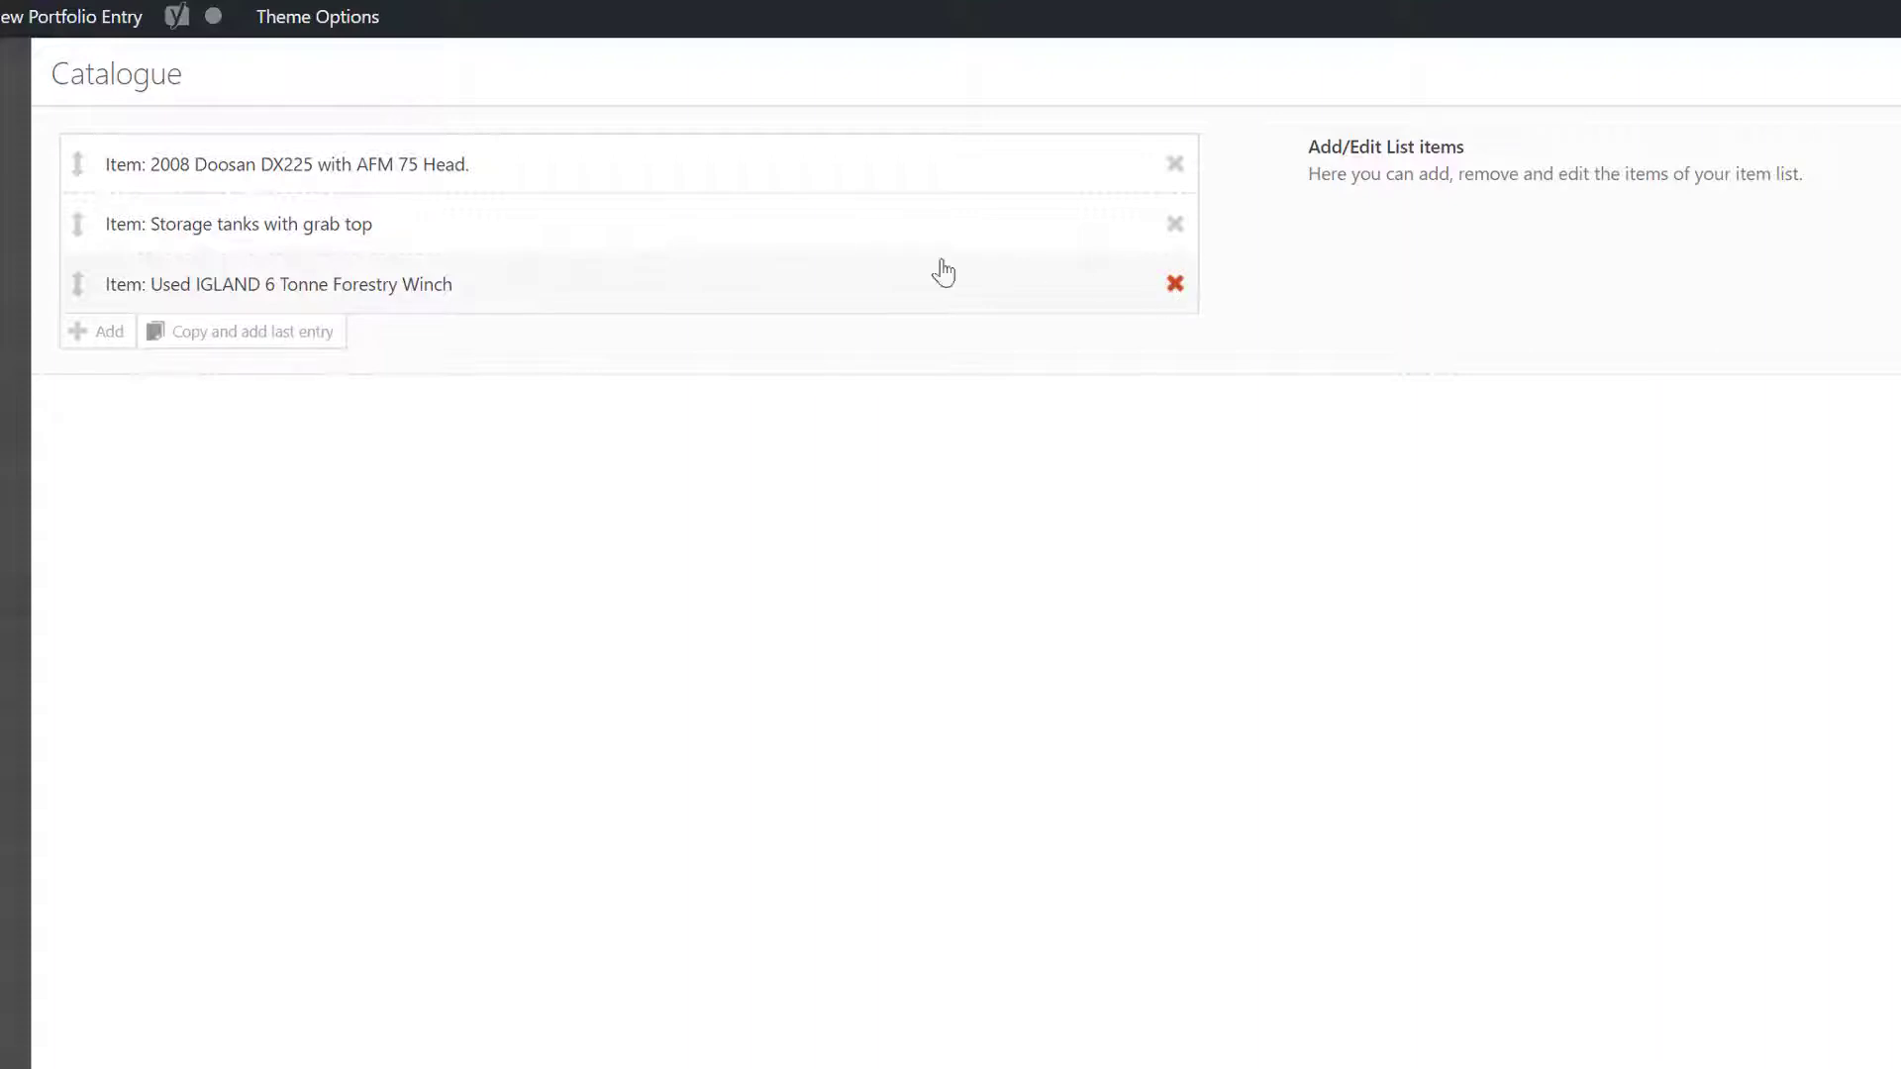
click(100, 340)
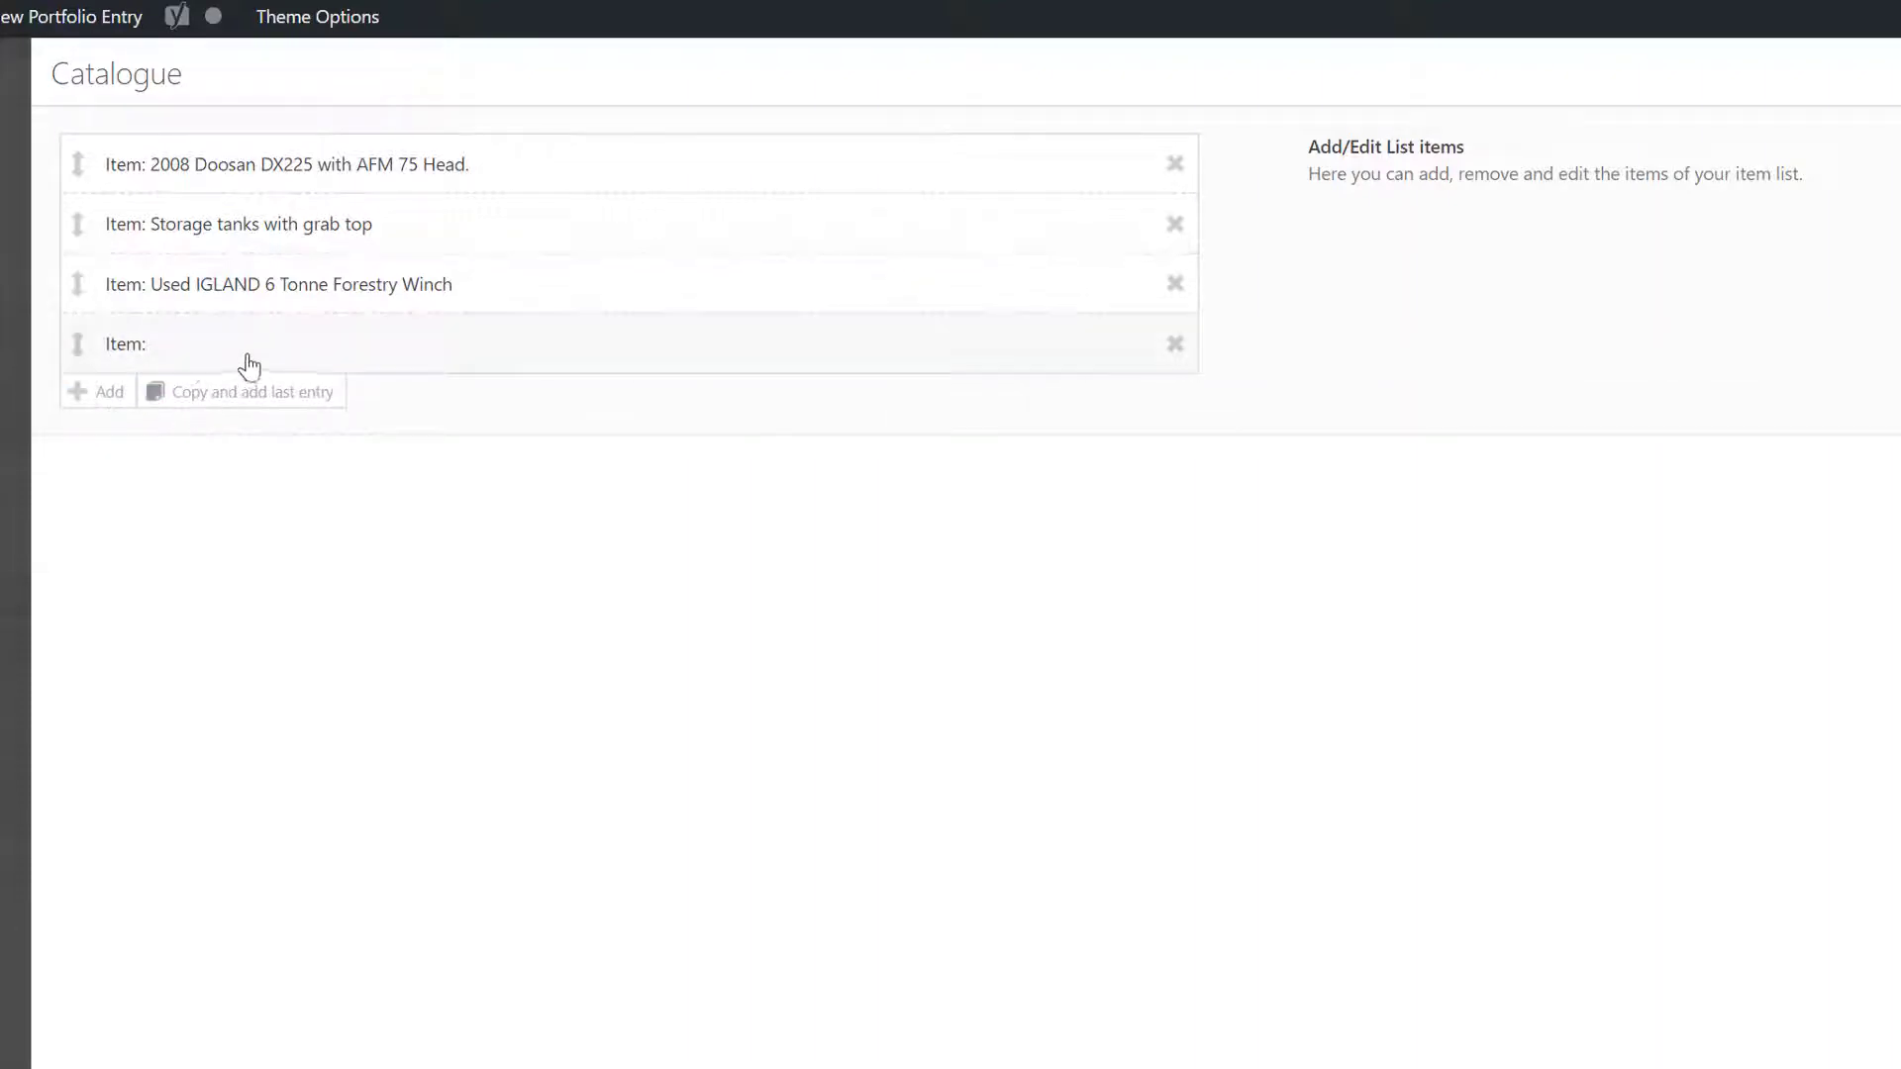
- Give the new item the title 'Test Product', description 'description here' and price £tbc
click(138, 358)
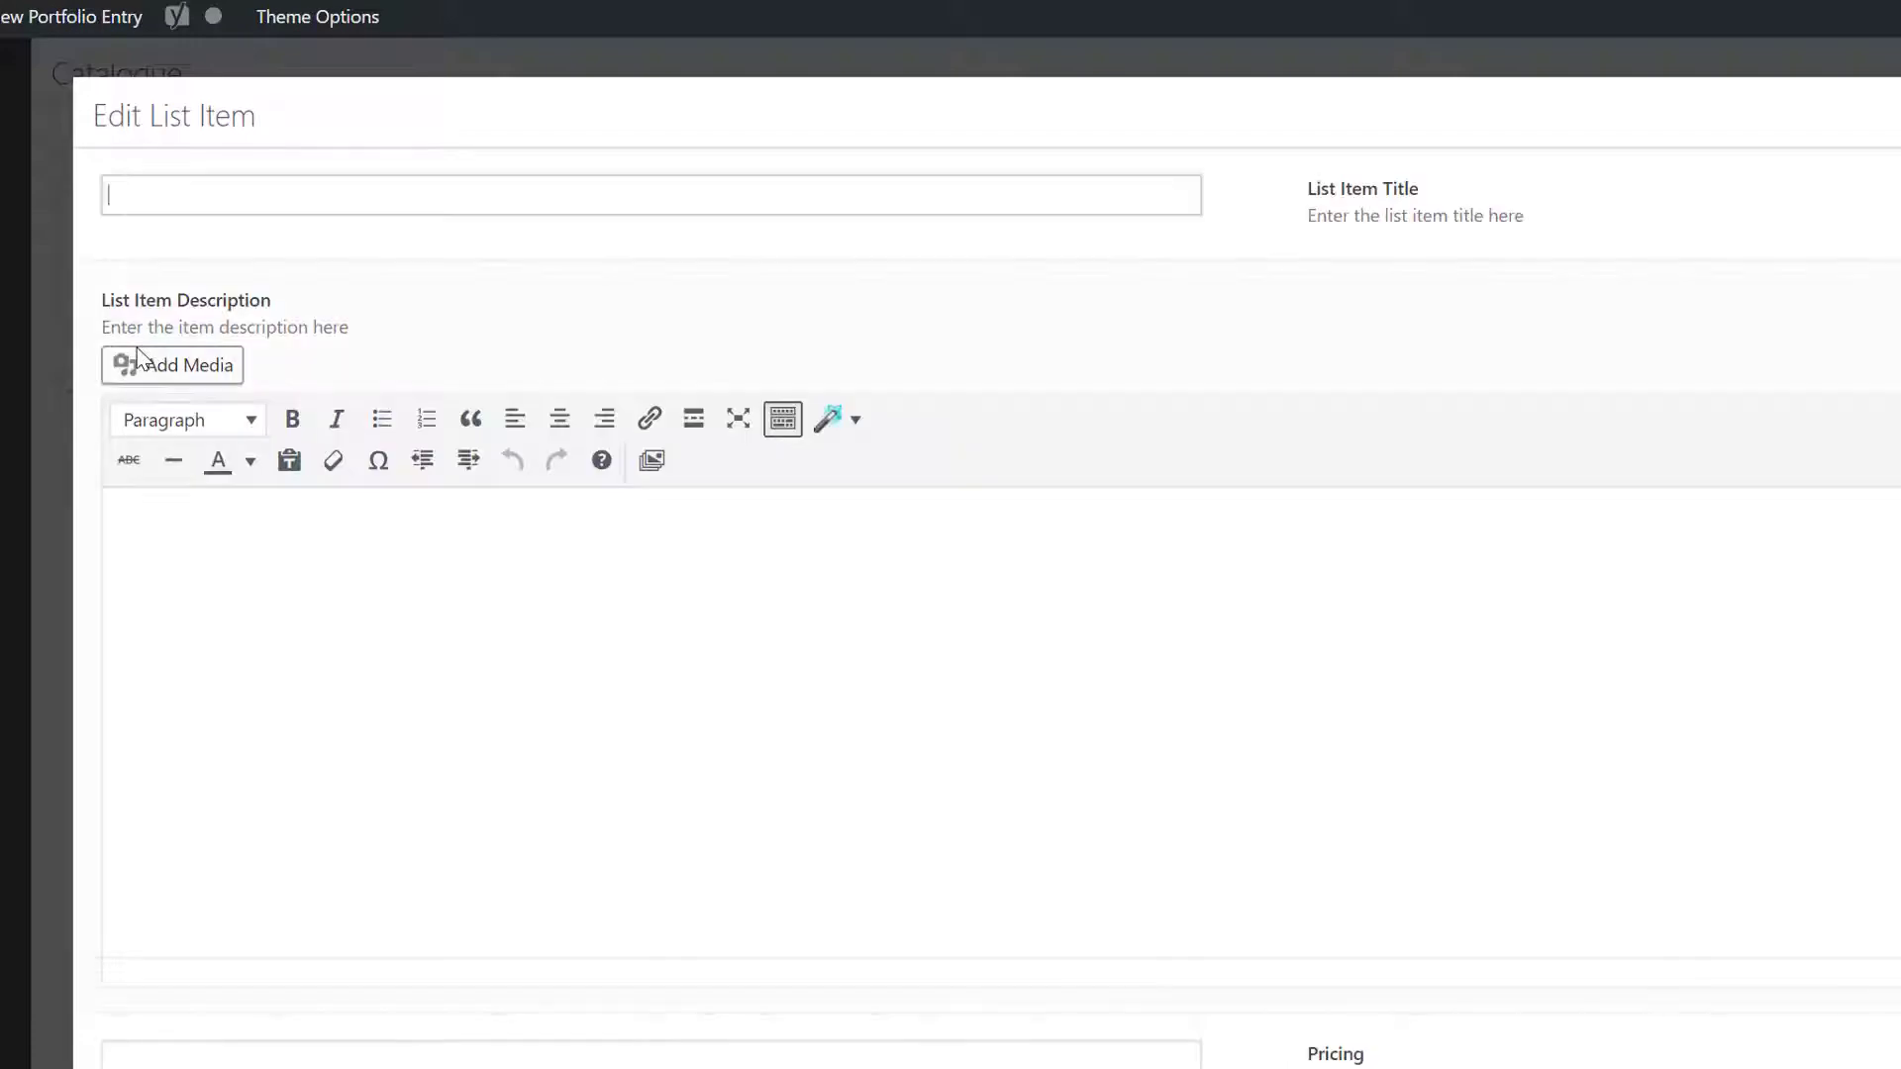
text(Test Product)
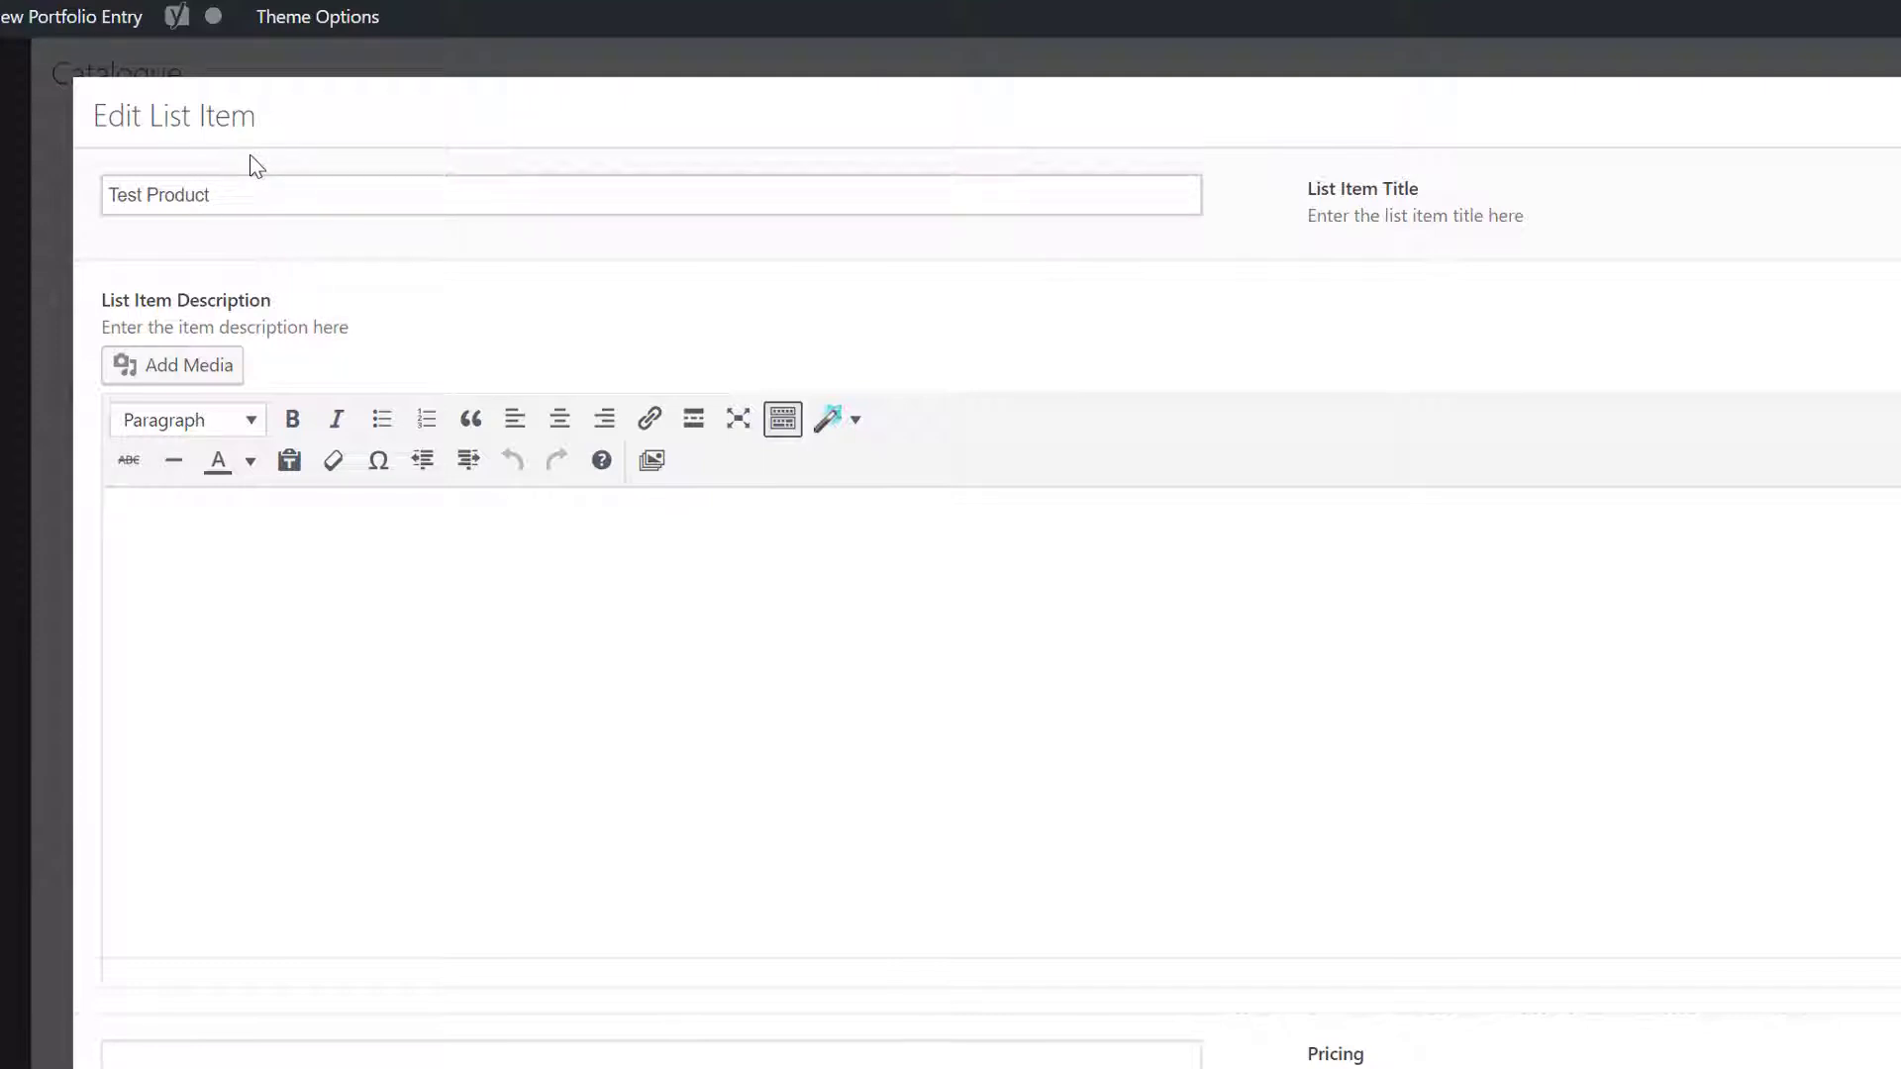
click(278, 535)
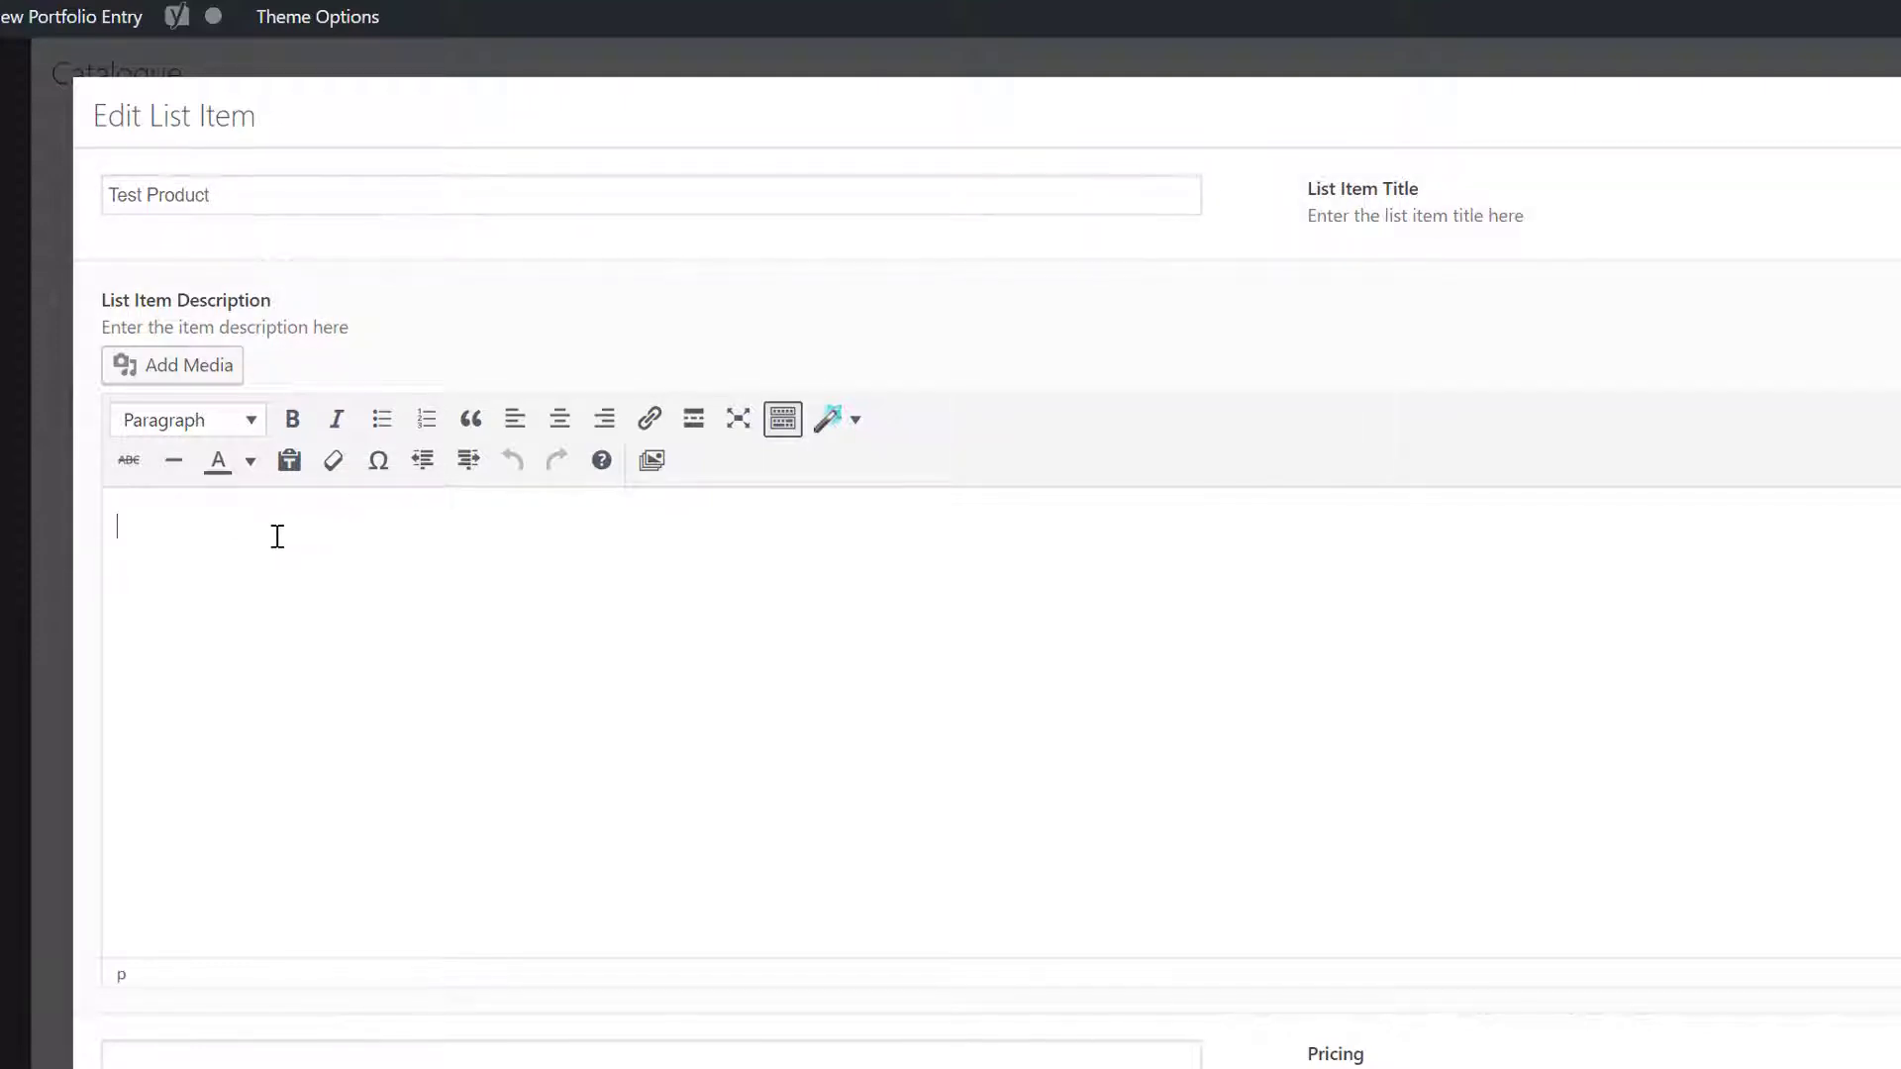
text(description here)
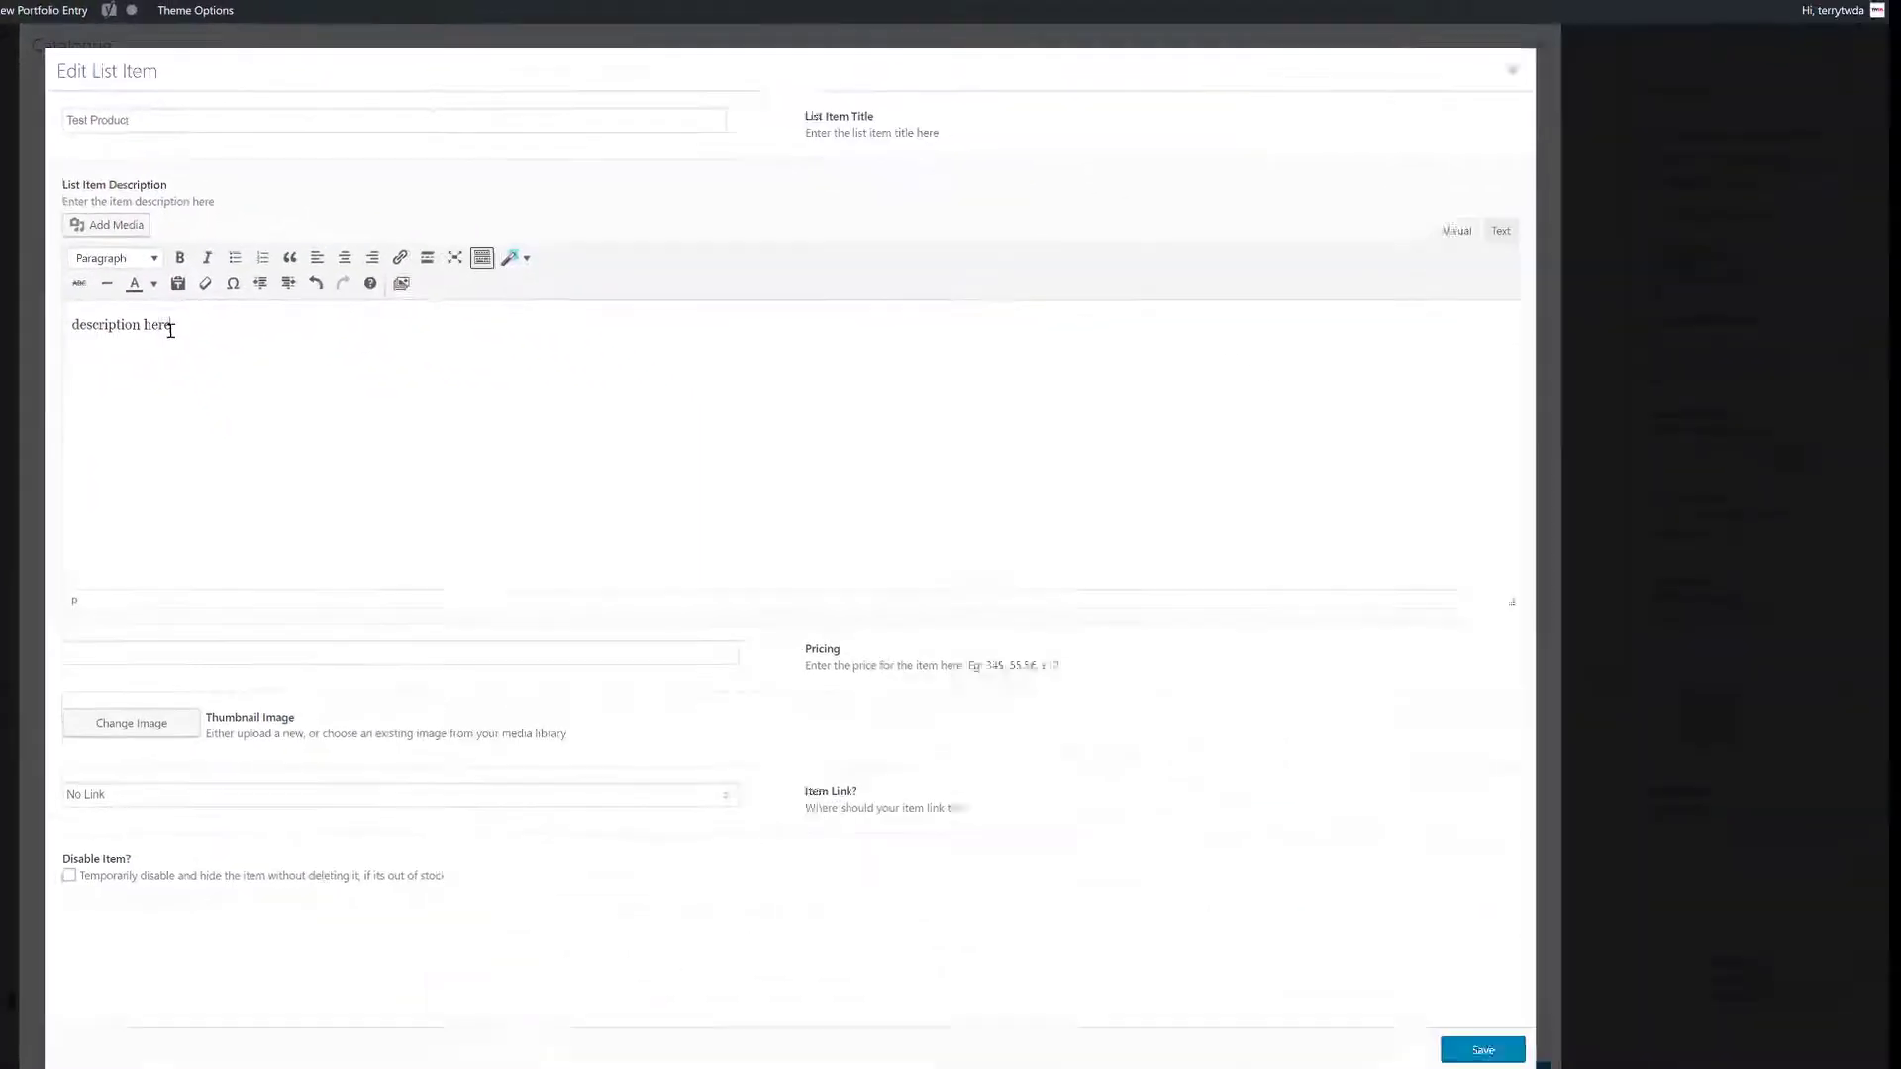
click(160, 640)
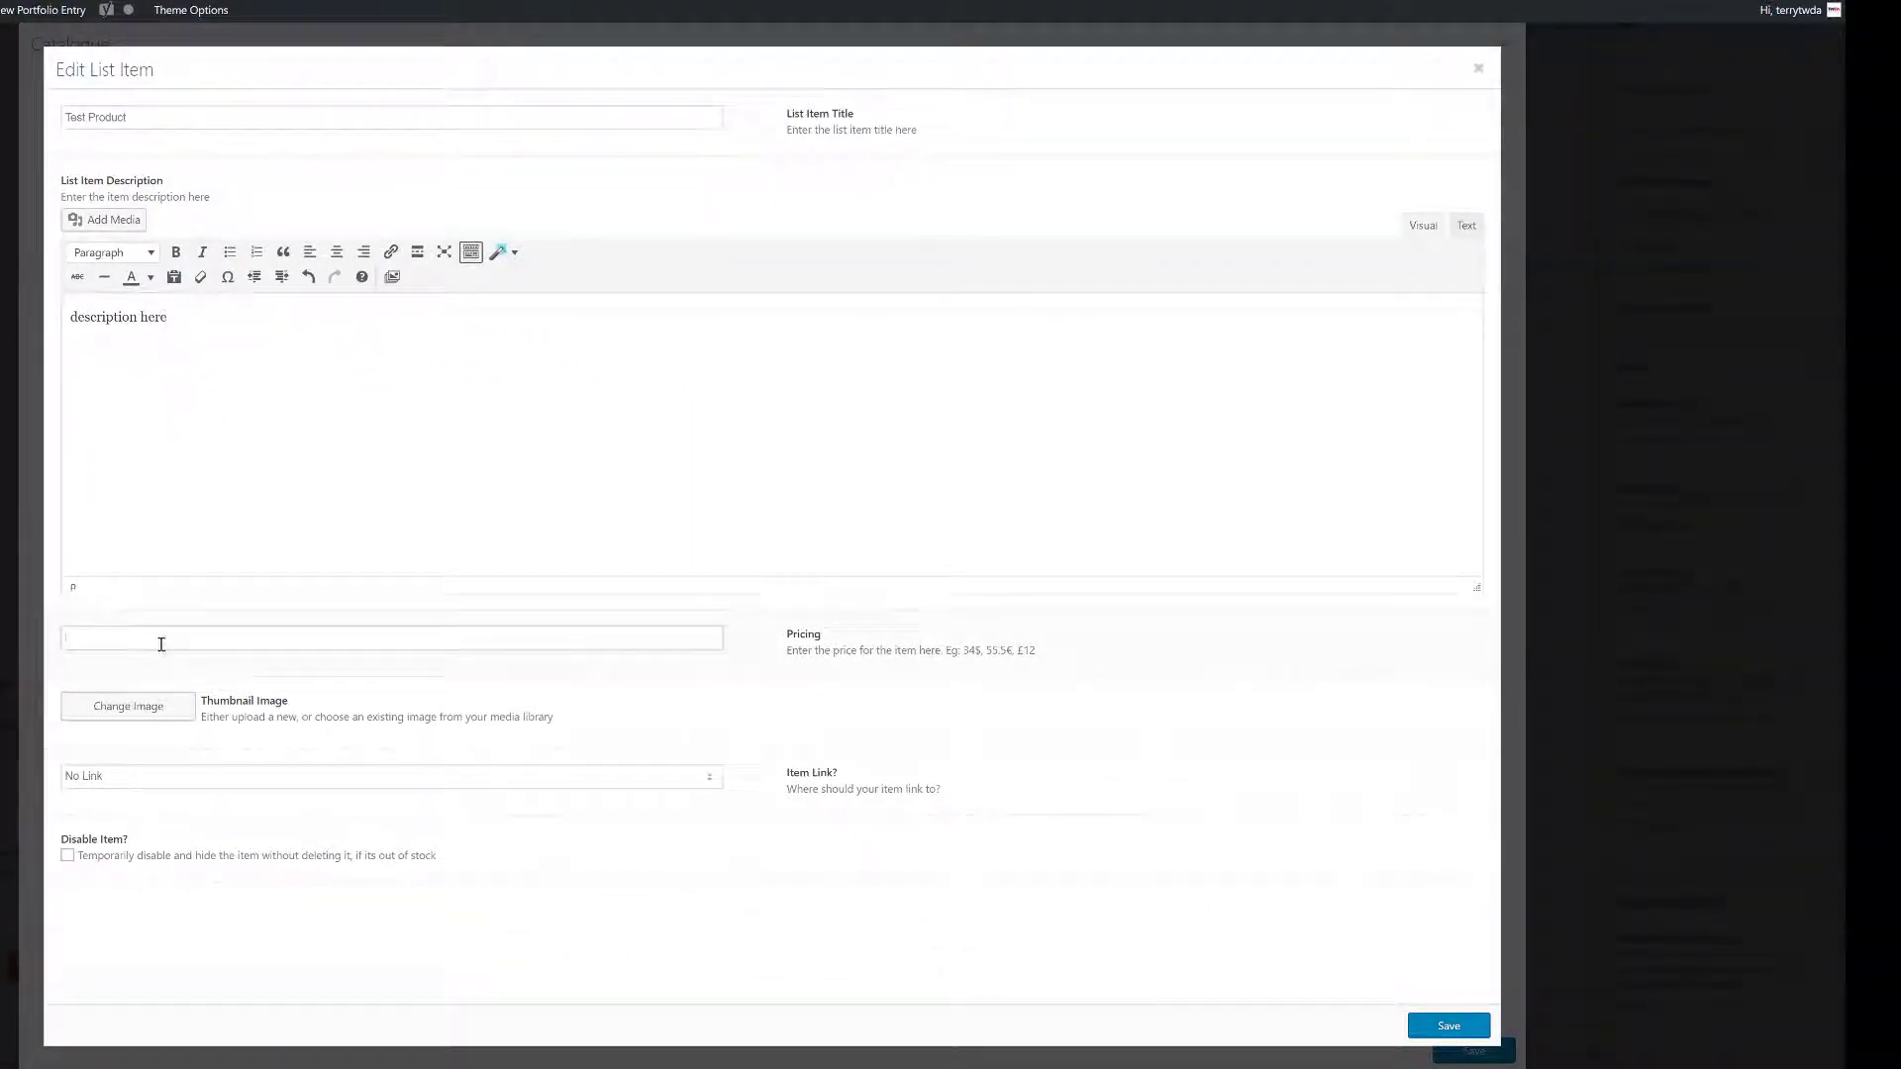
text(£tbc)
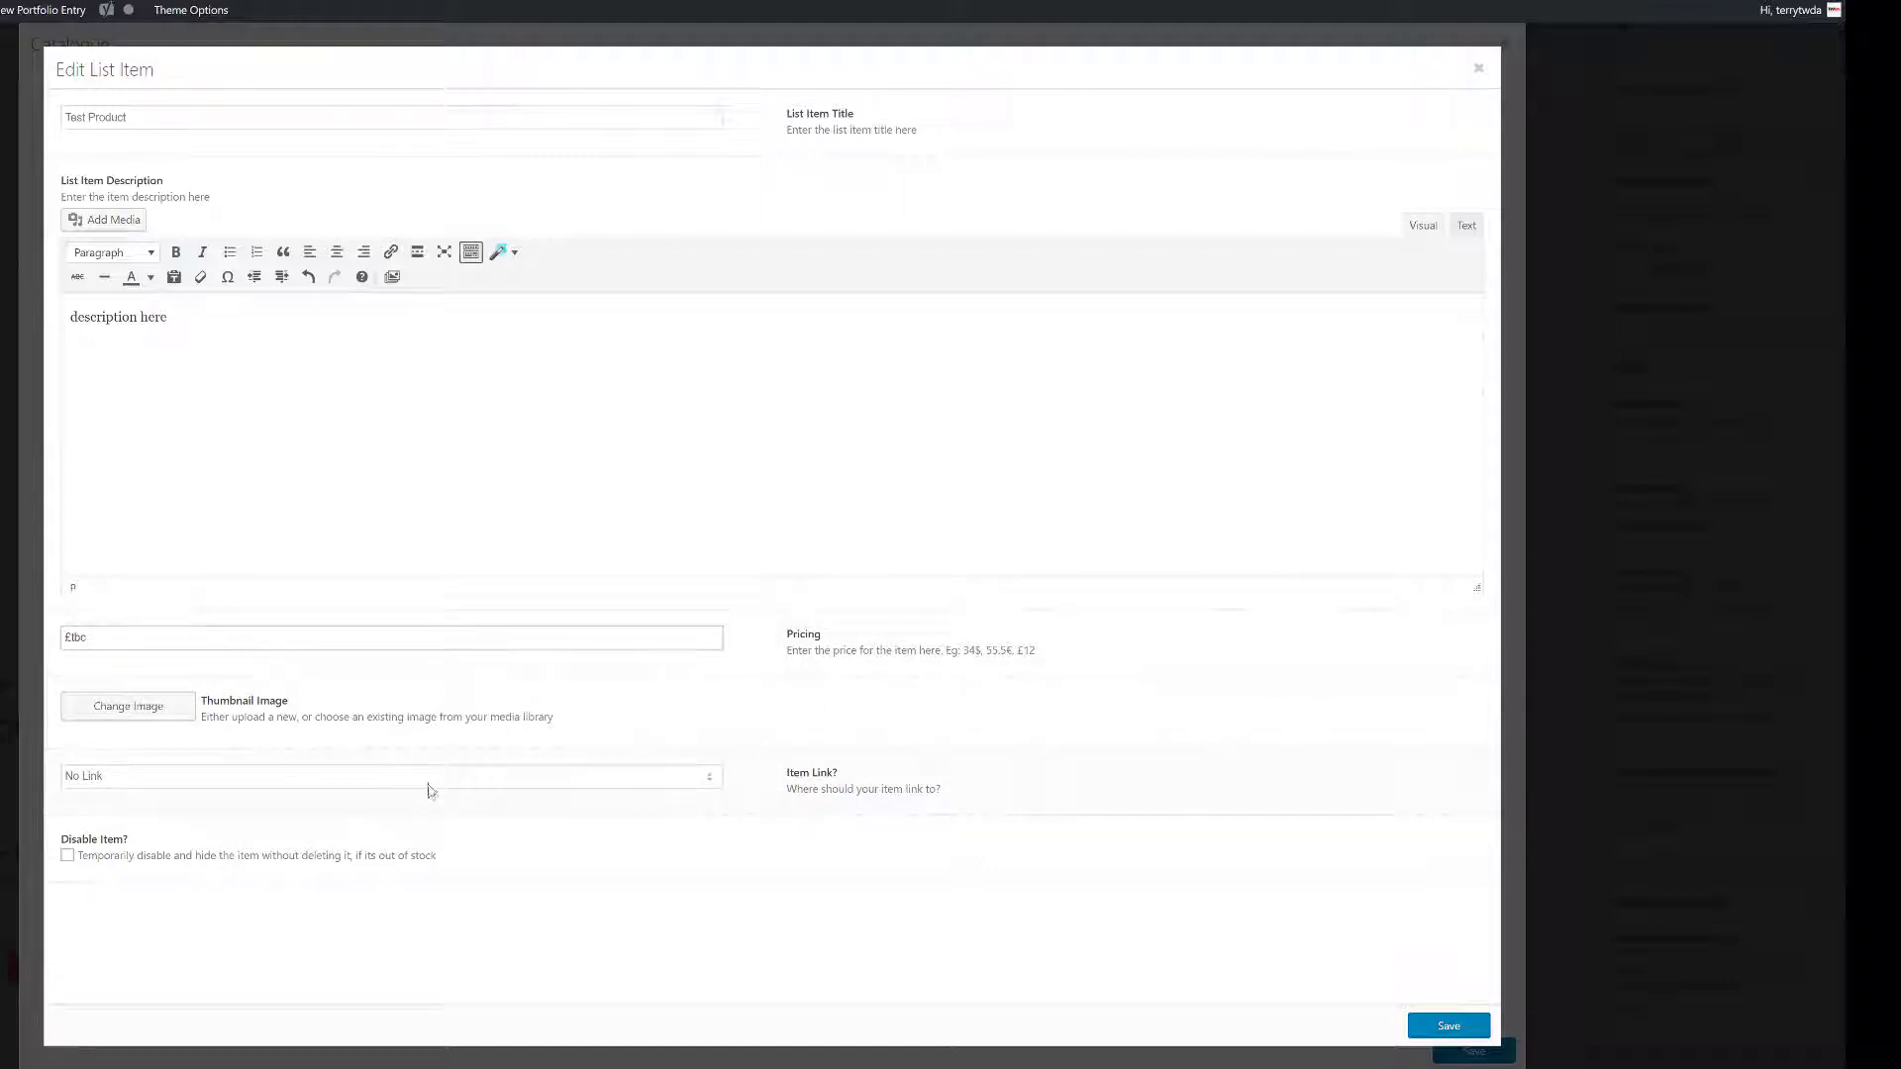
- Set the item link to Portfolio, pointing to the TWDA test product entry
click(478, 764)
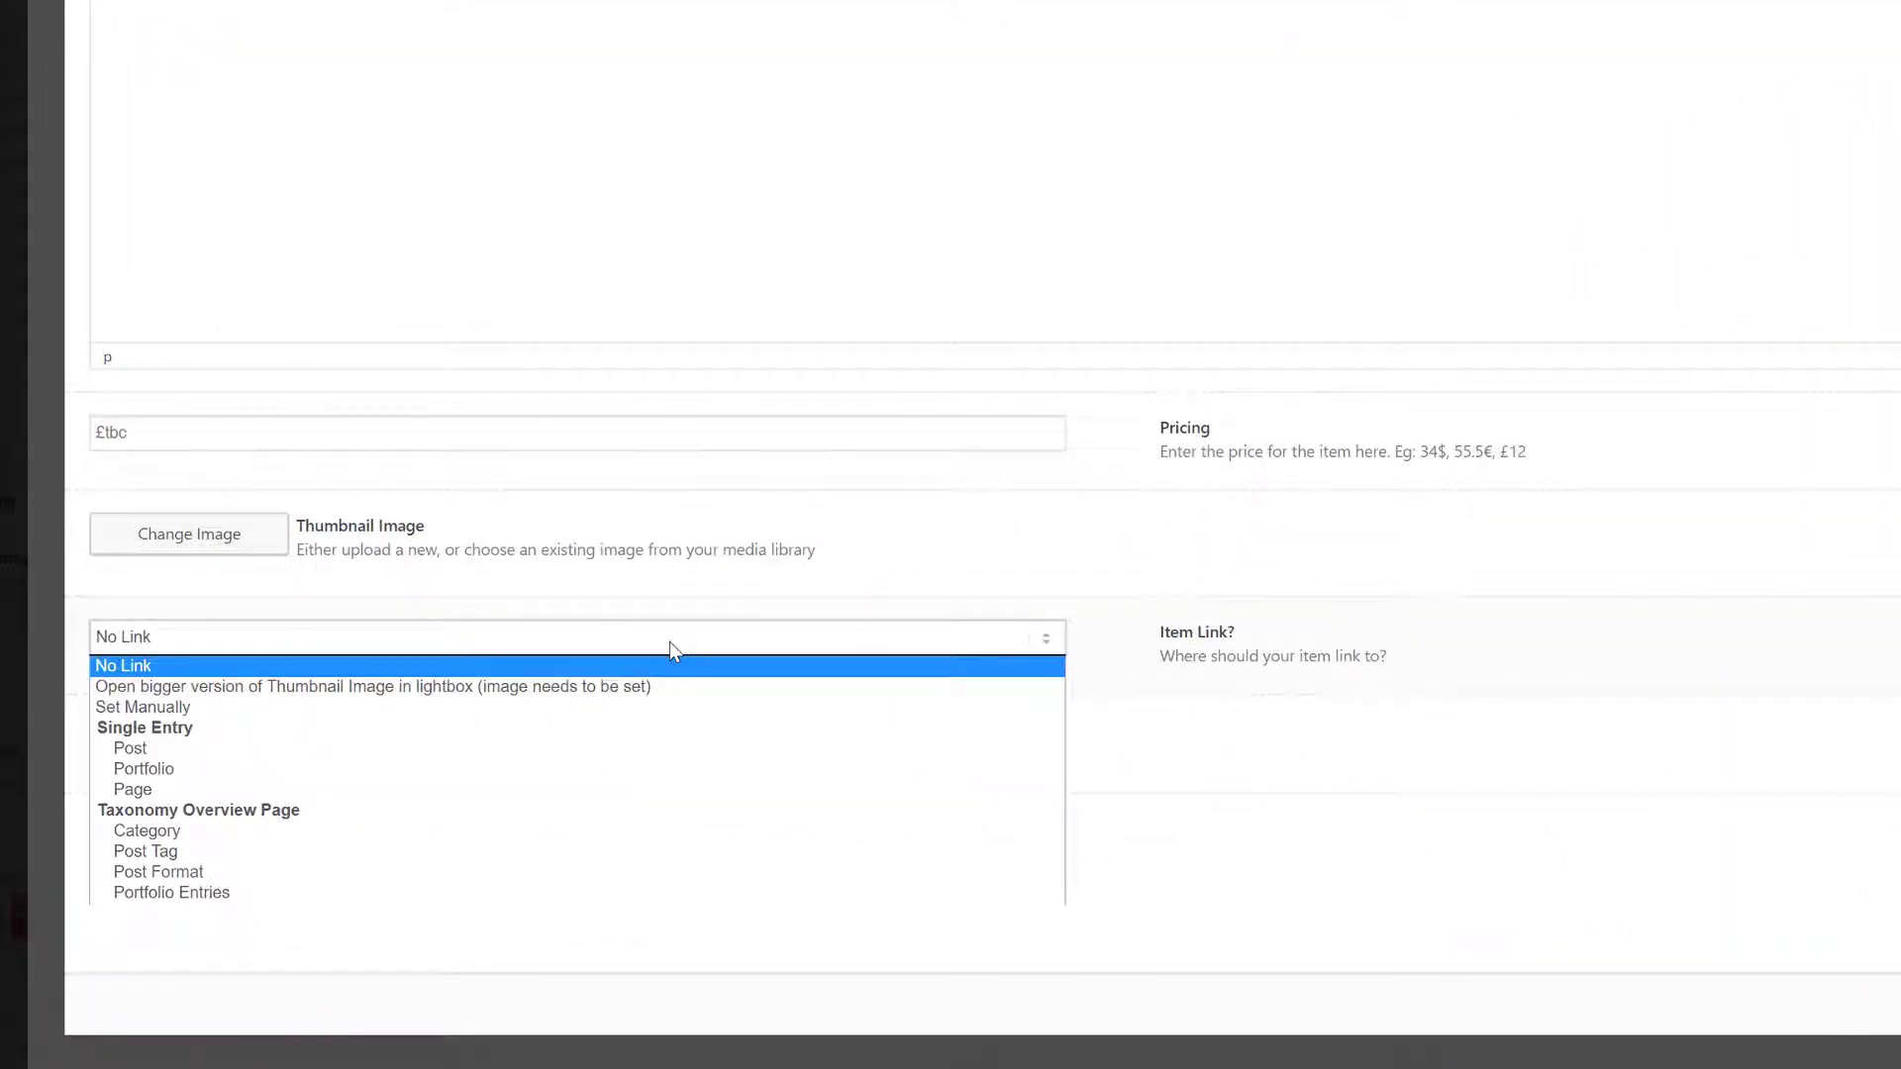
click(673, 644)
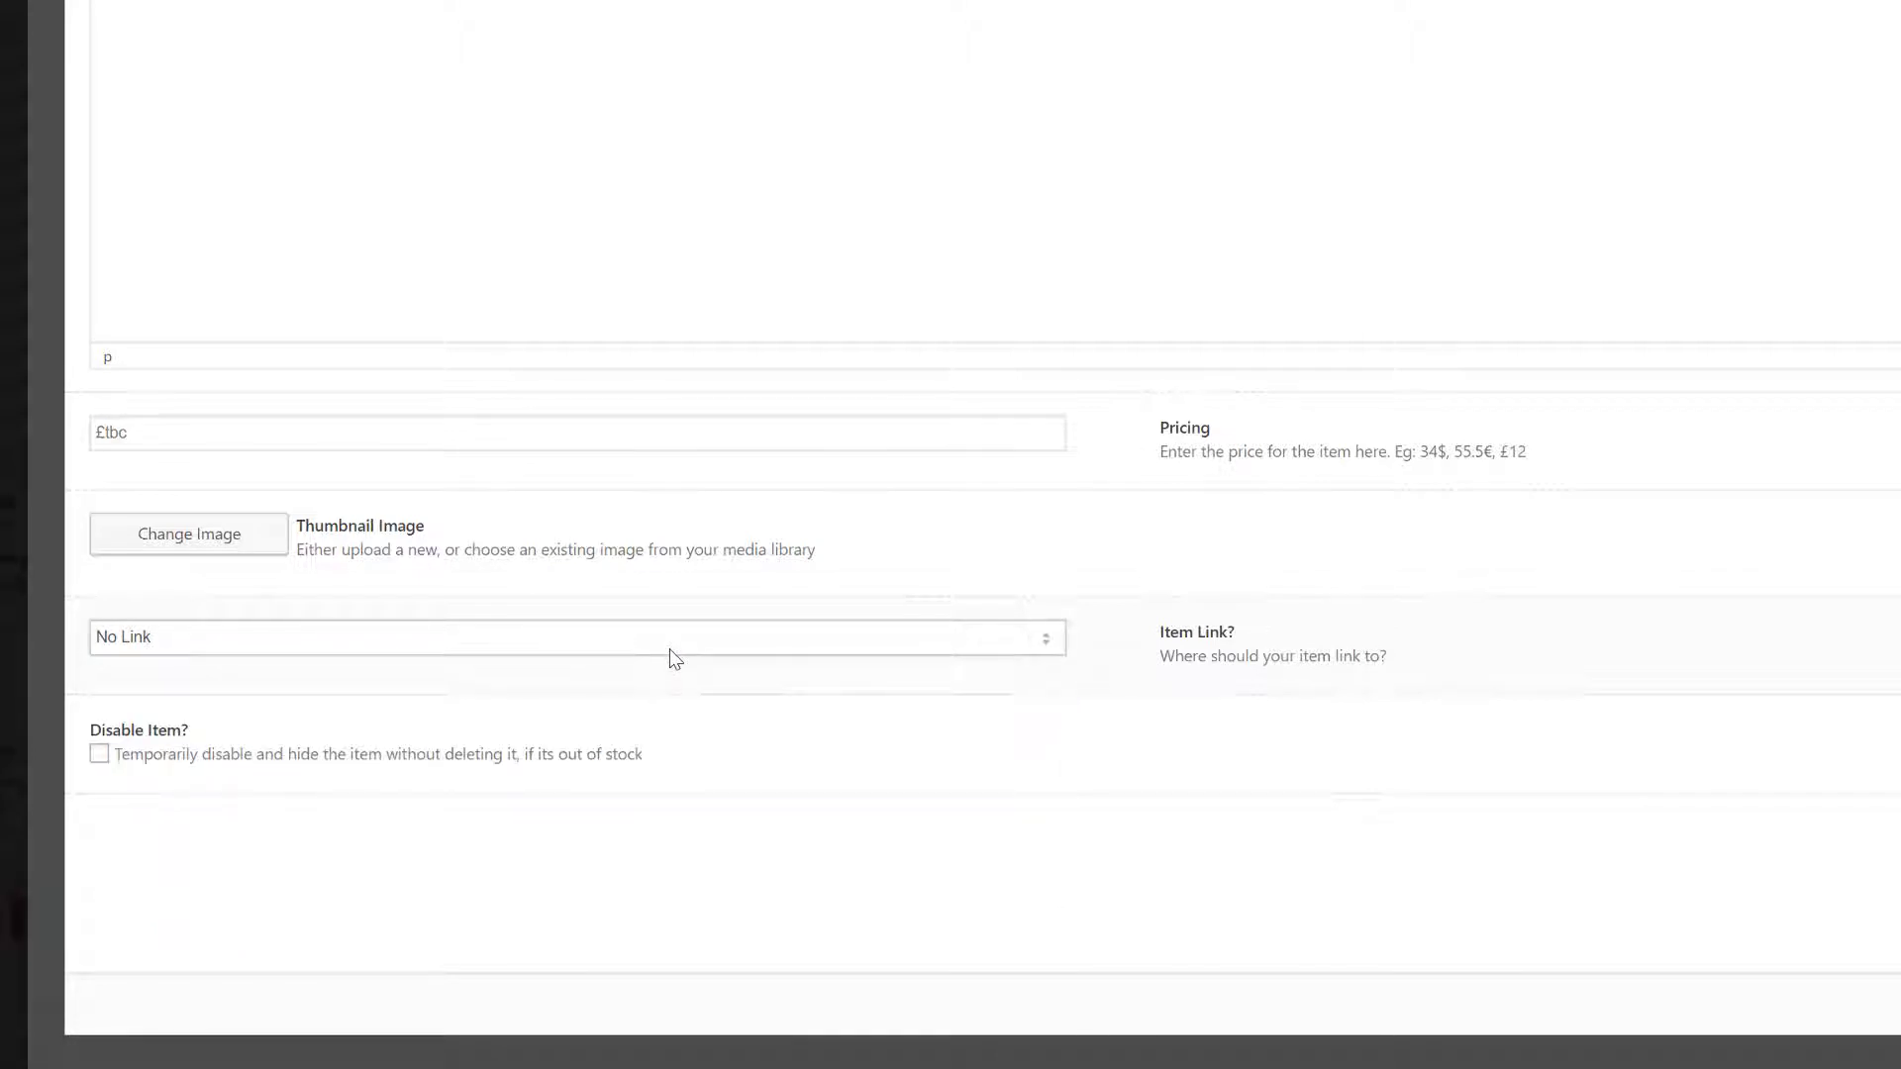
click(674, 643)
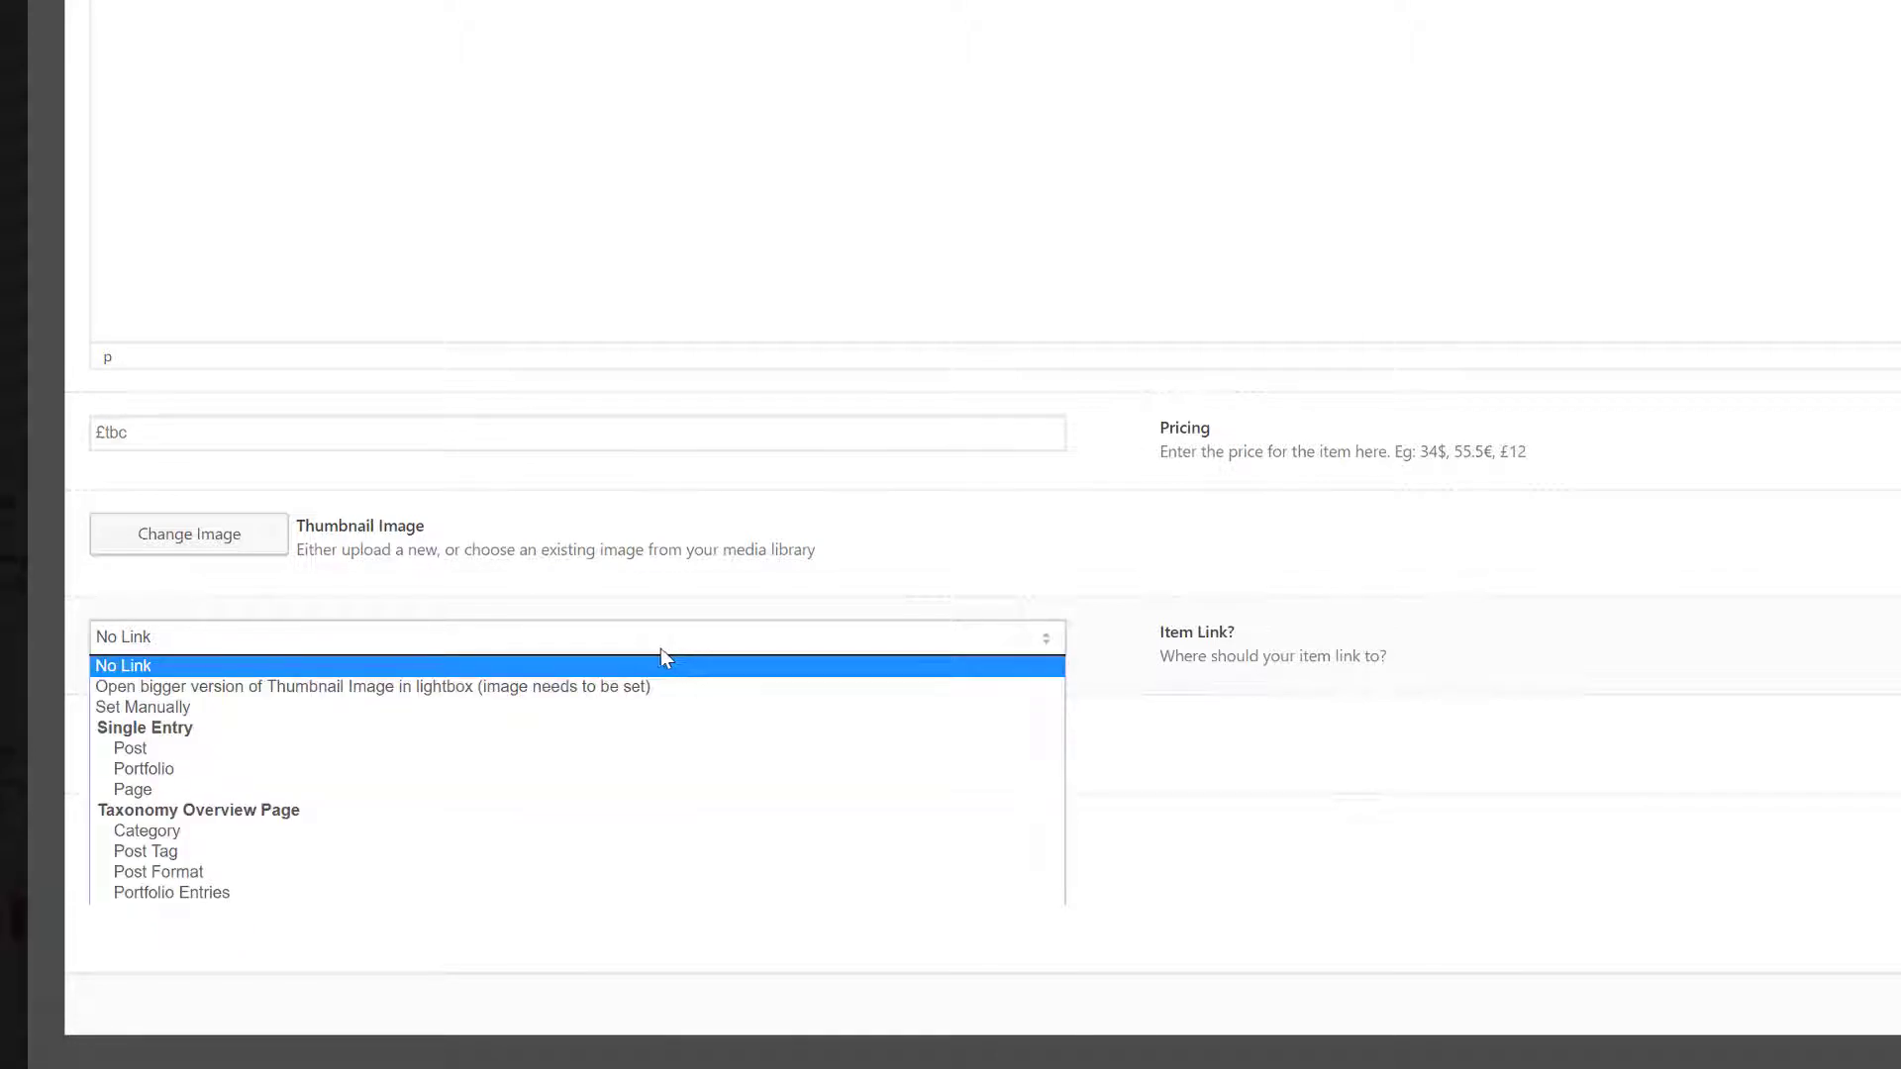
click(524, 769)
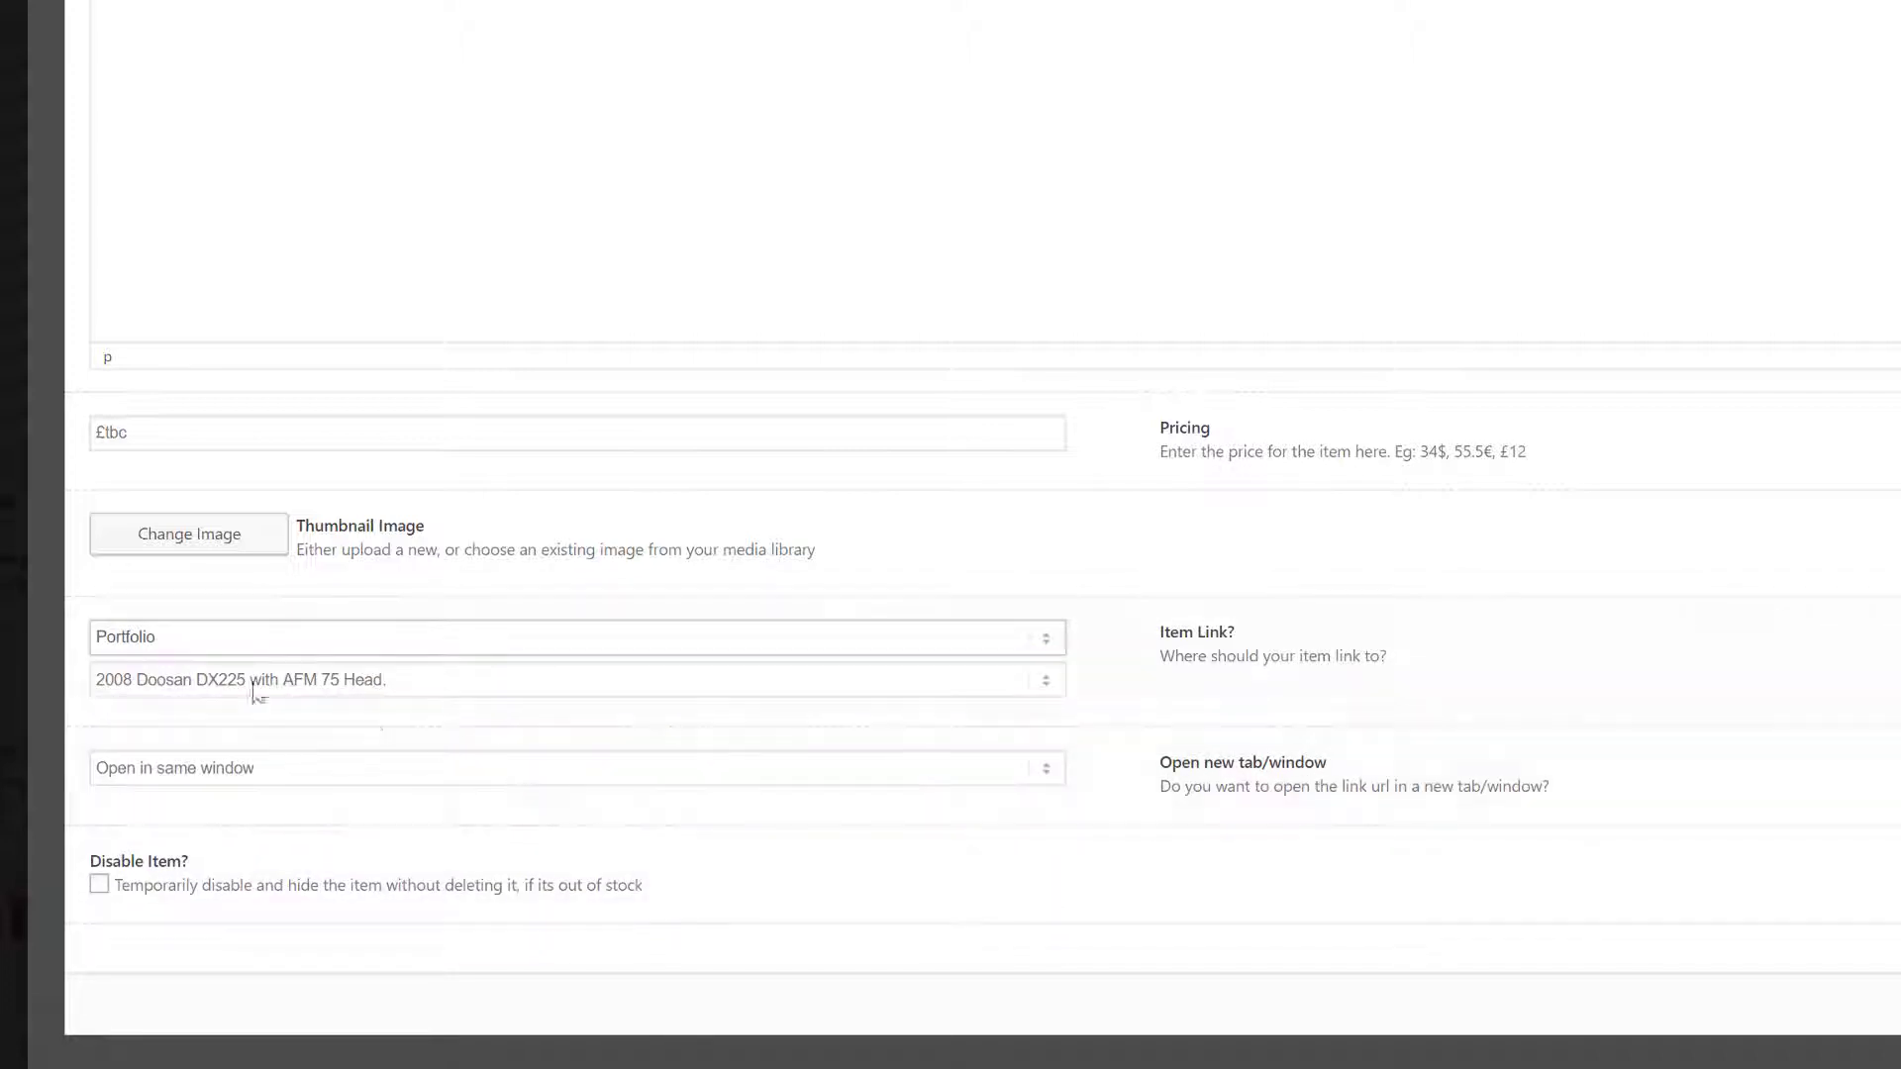
click(372, 685)
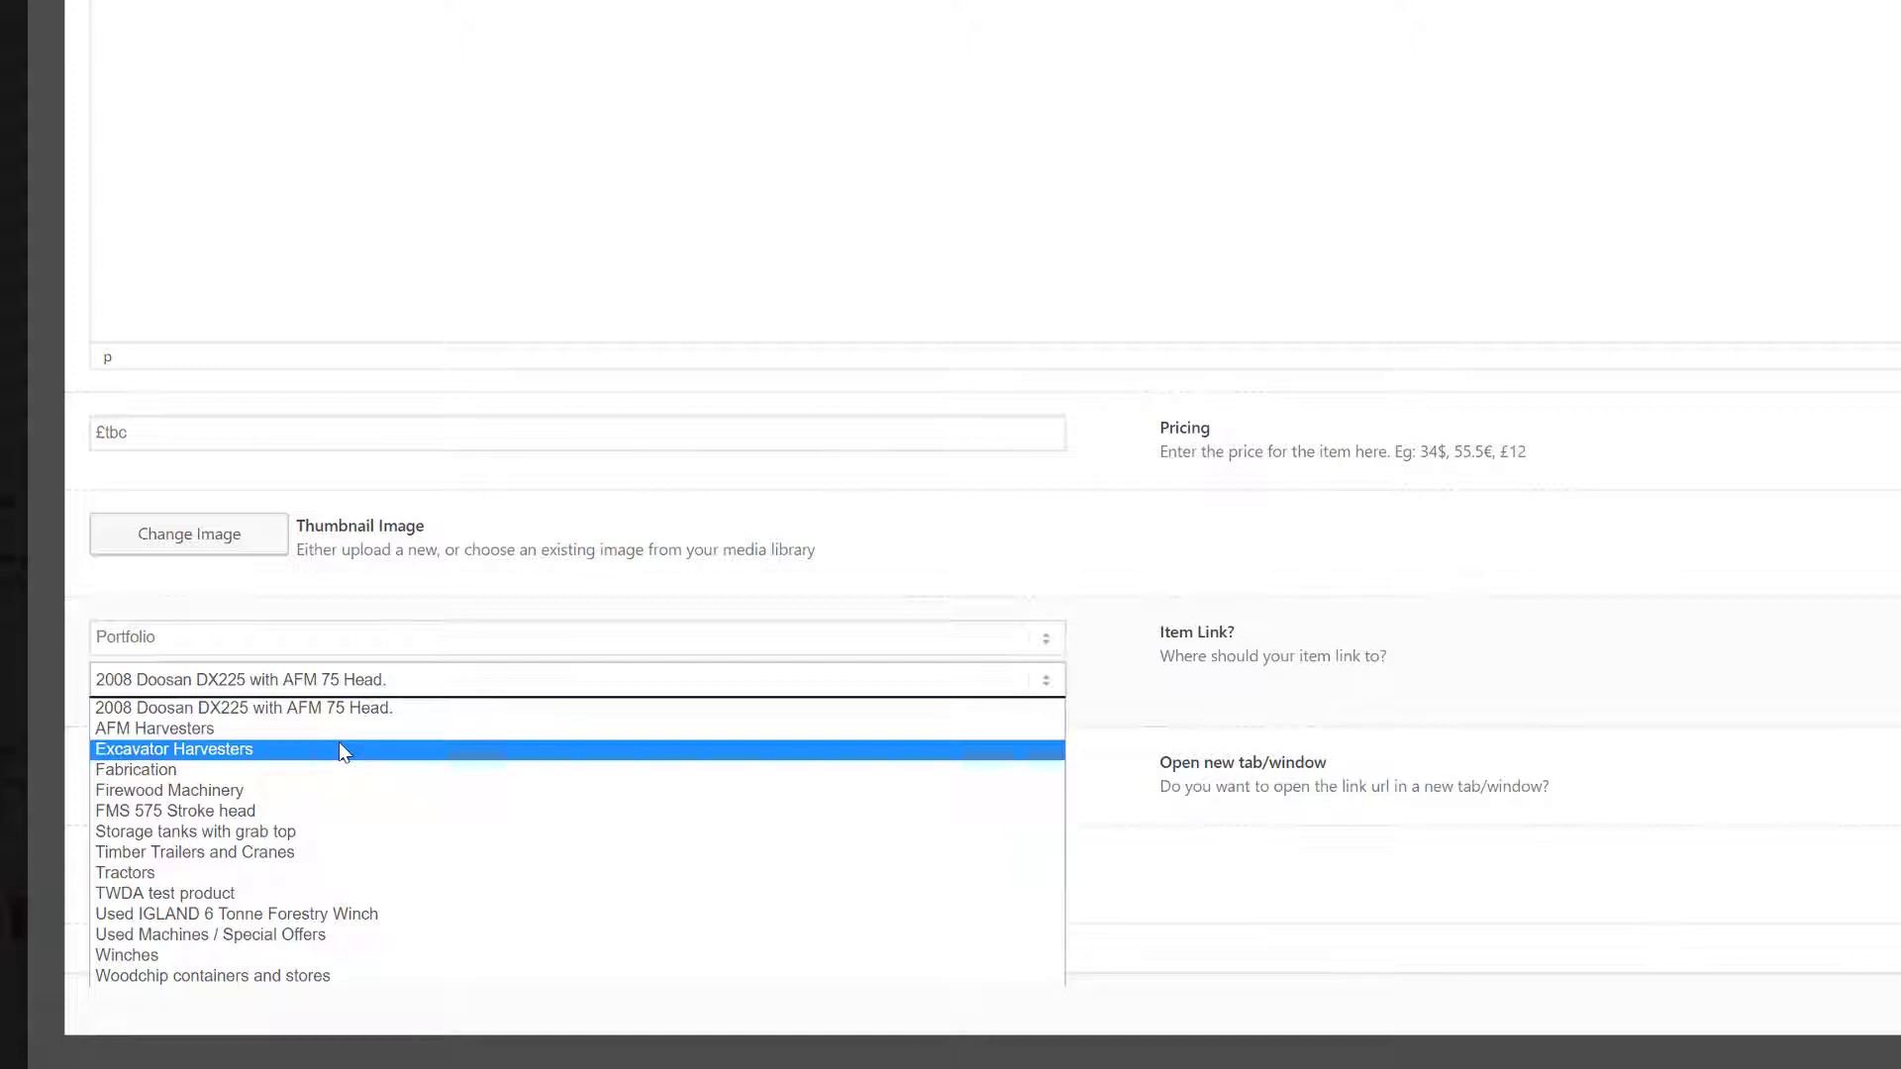
click(248, 894)
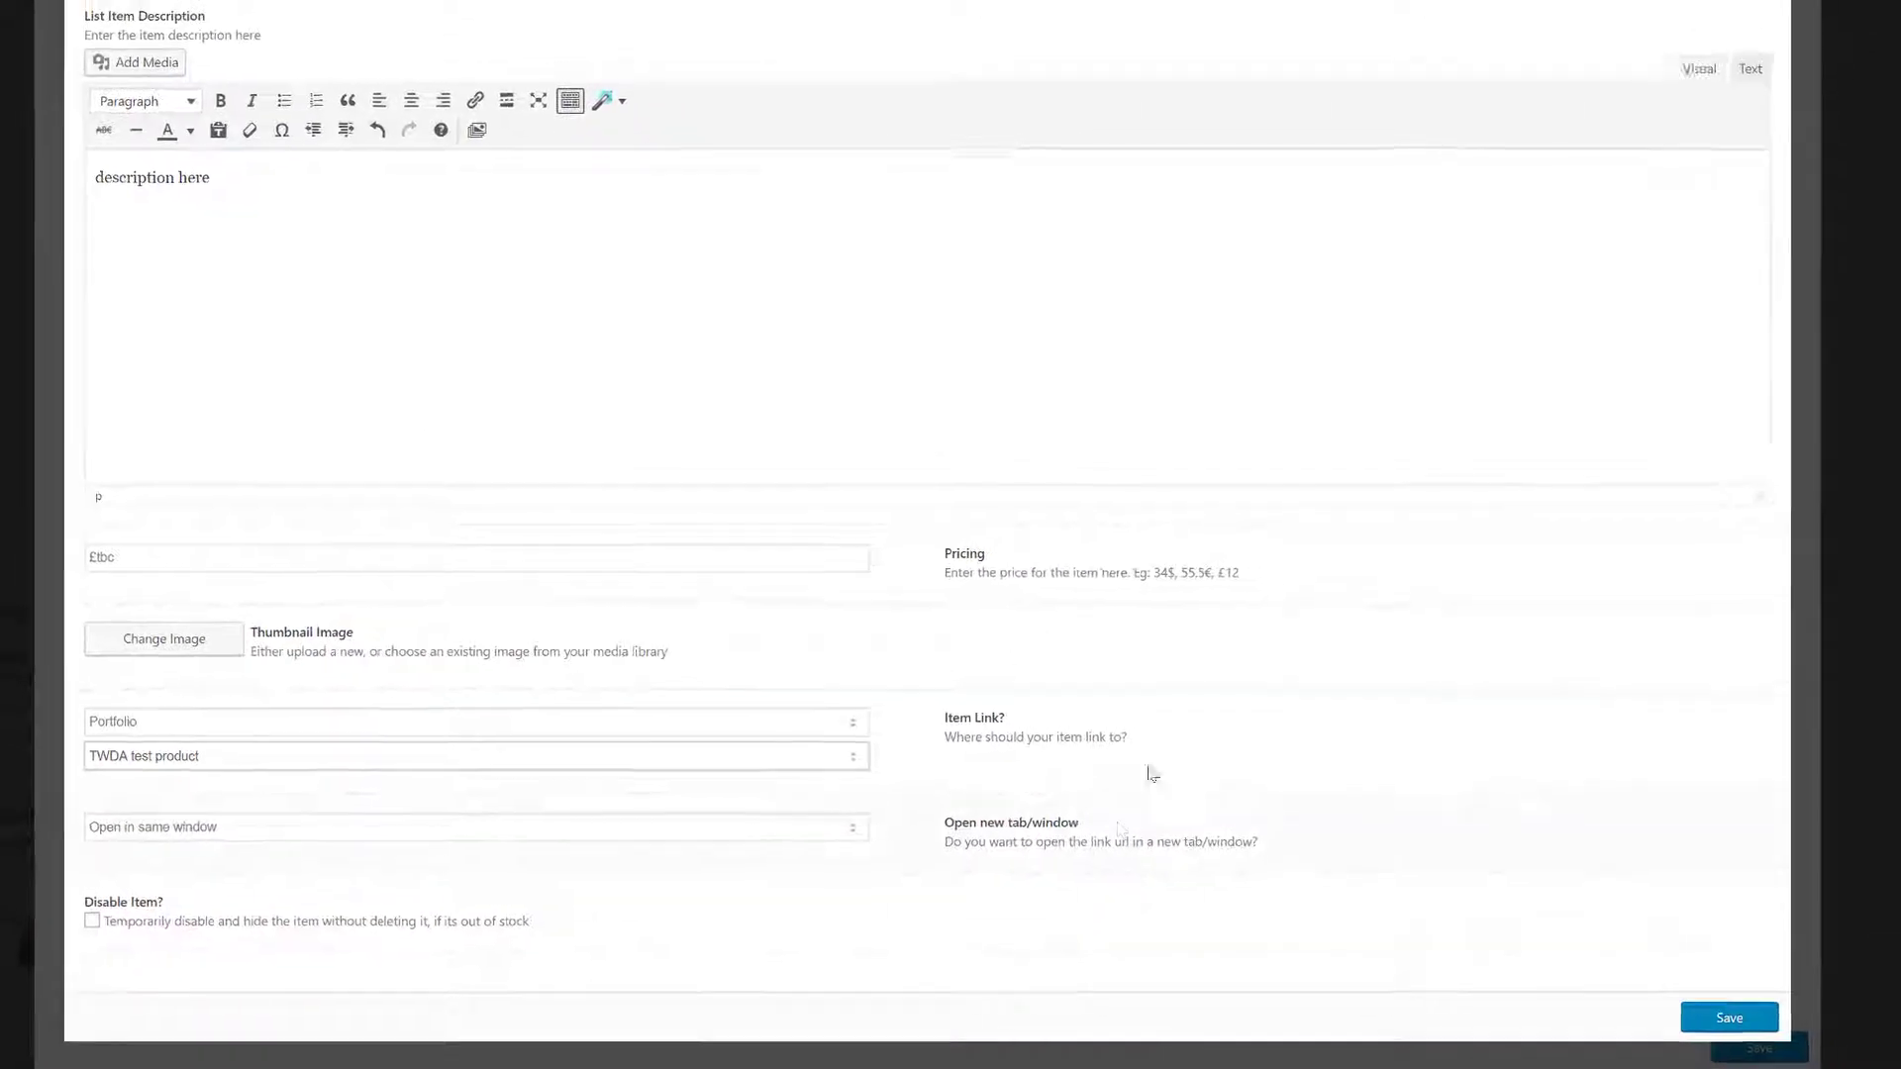
- Review the title, description and price, set the red machine photo as thumbnail, and save the item
drag(236, 116, 174, 118)
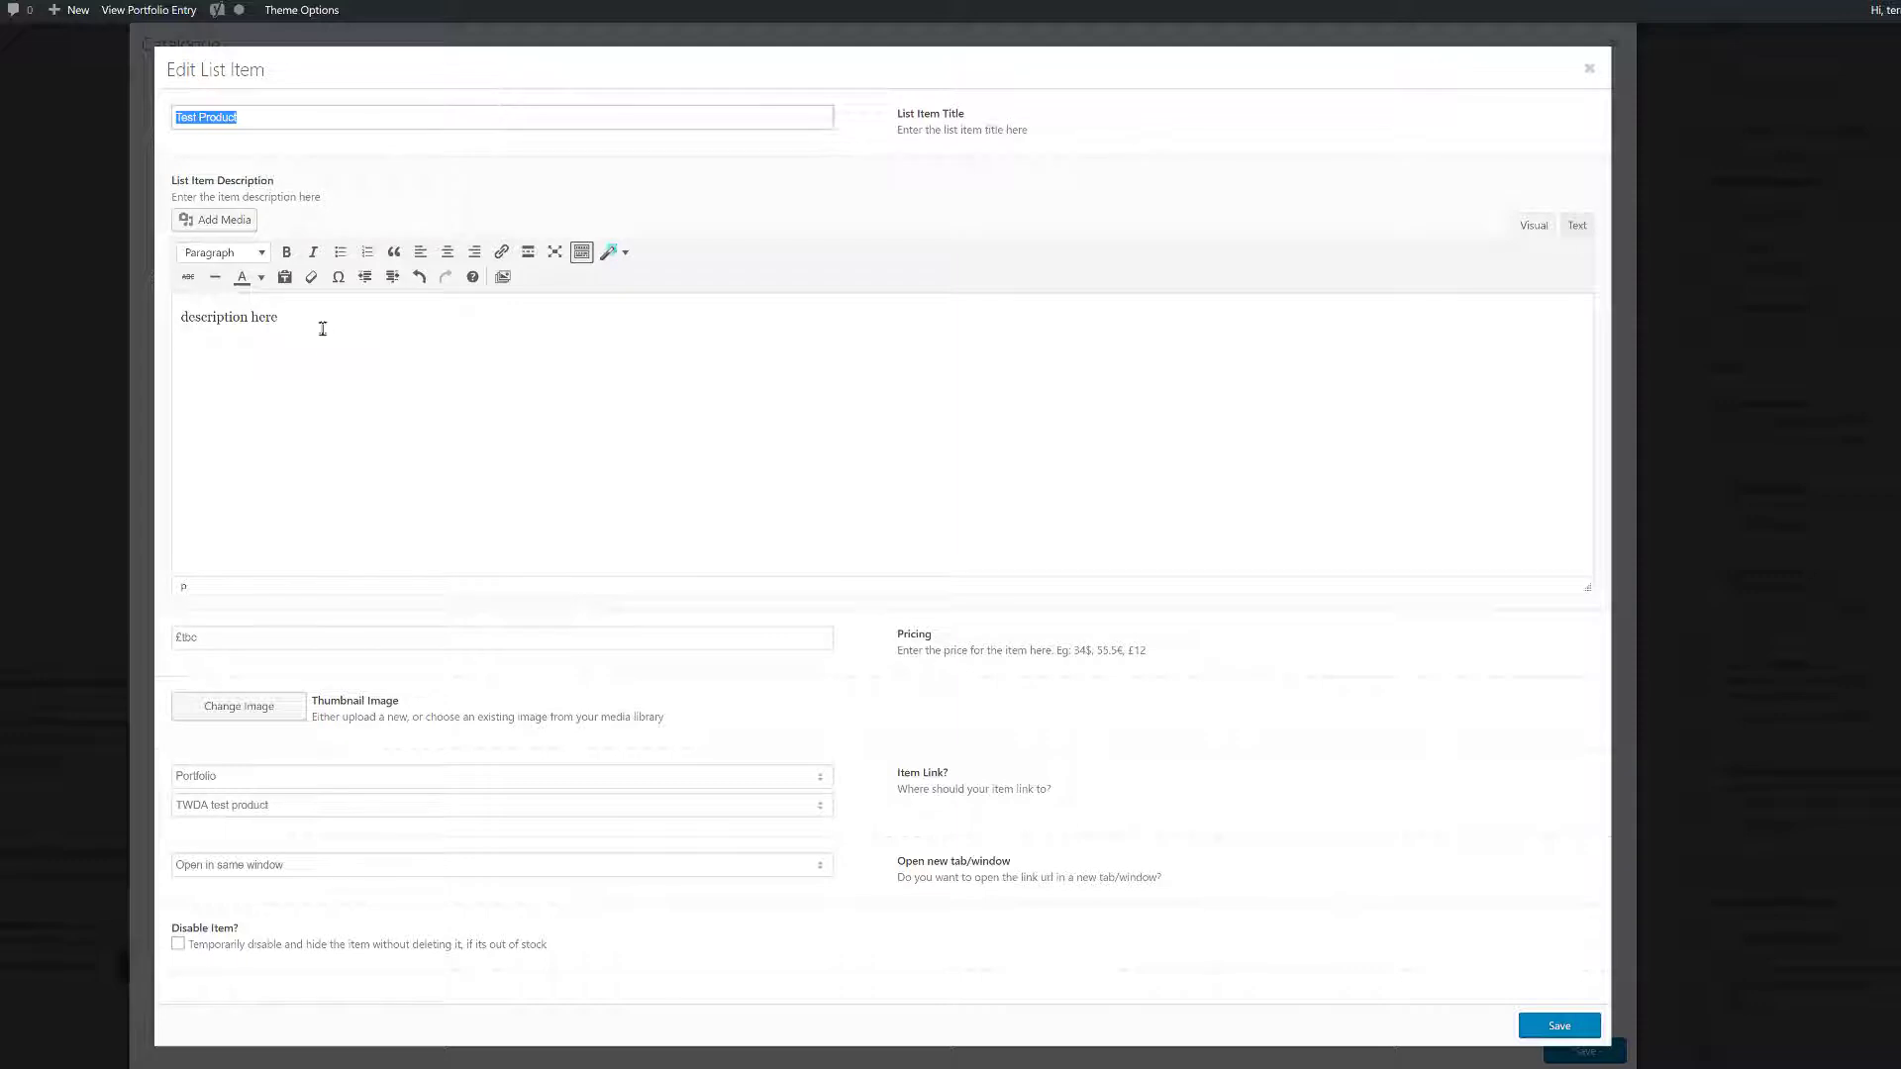
drag(278, 317, 189, 325)
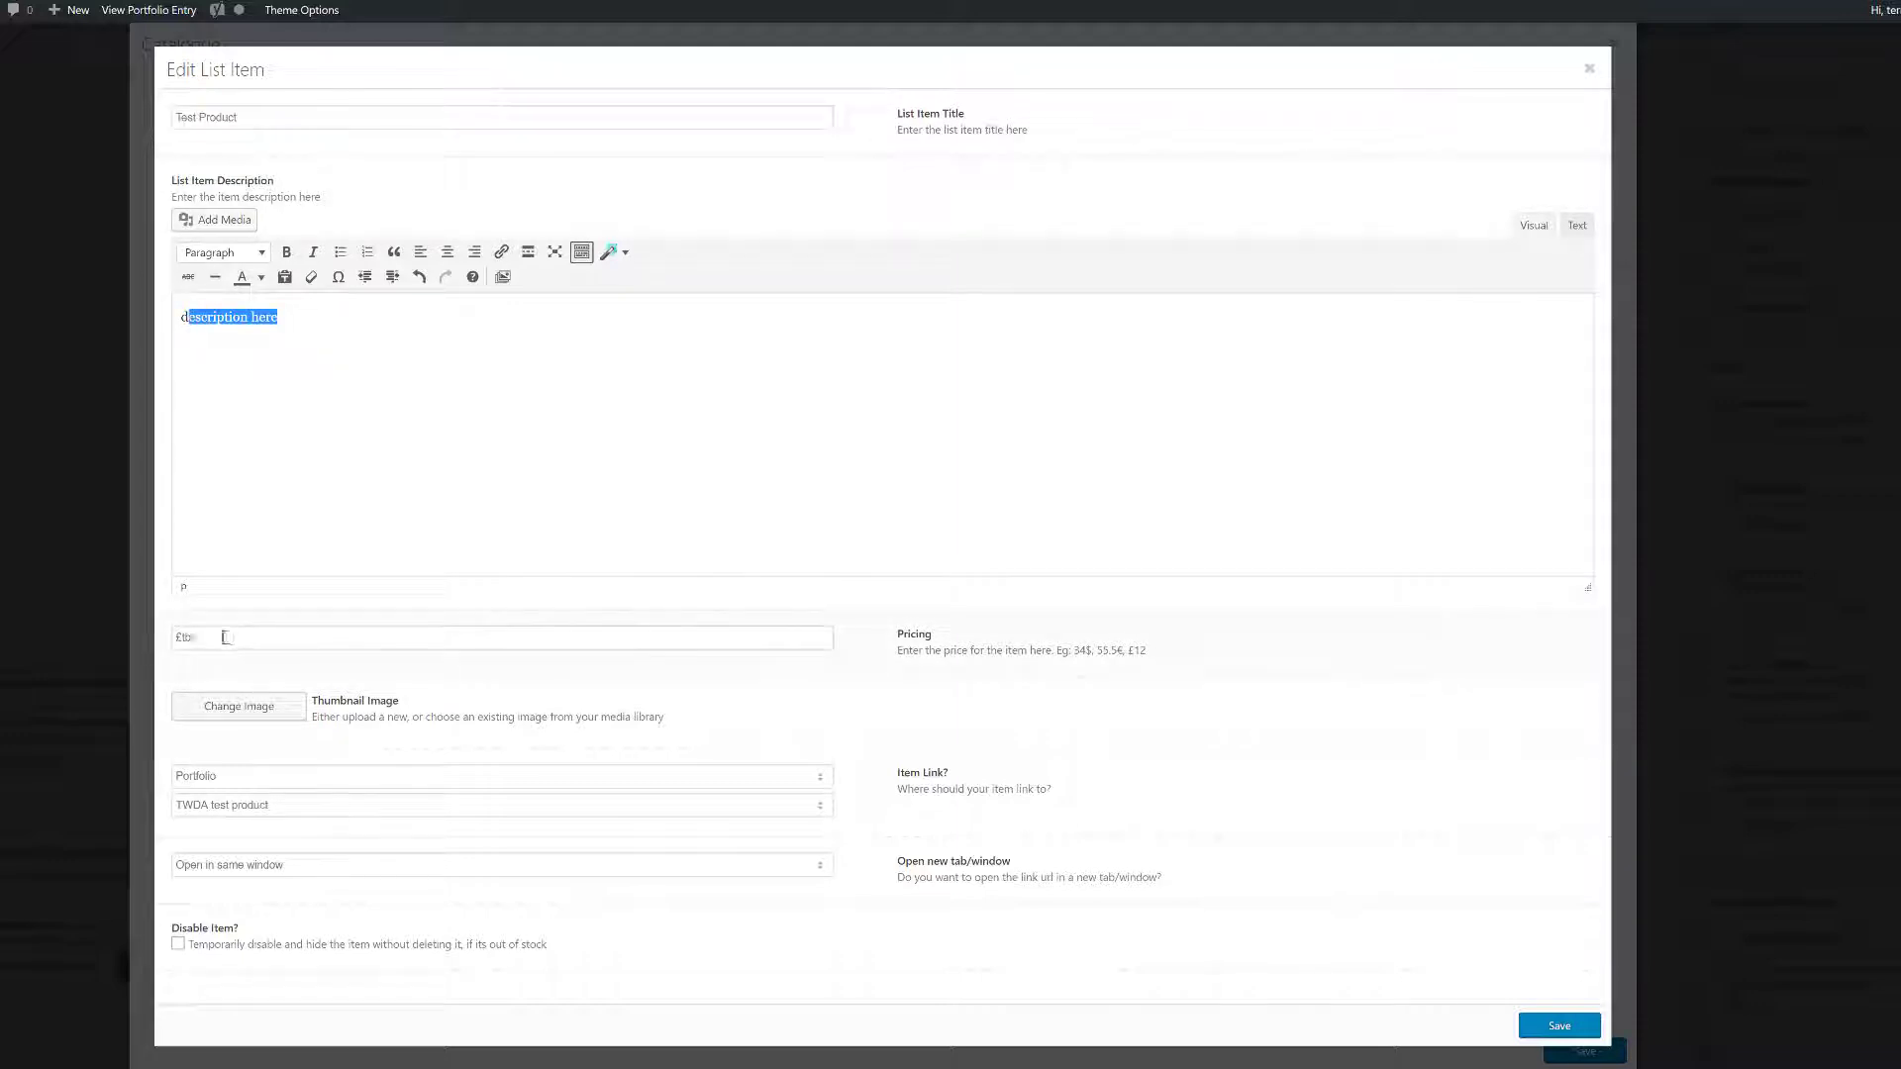
drag(220, 639, 171, 641)
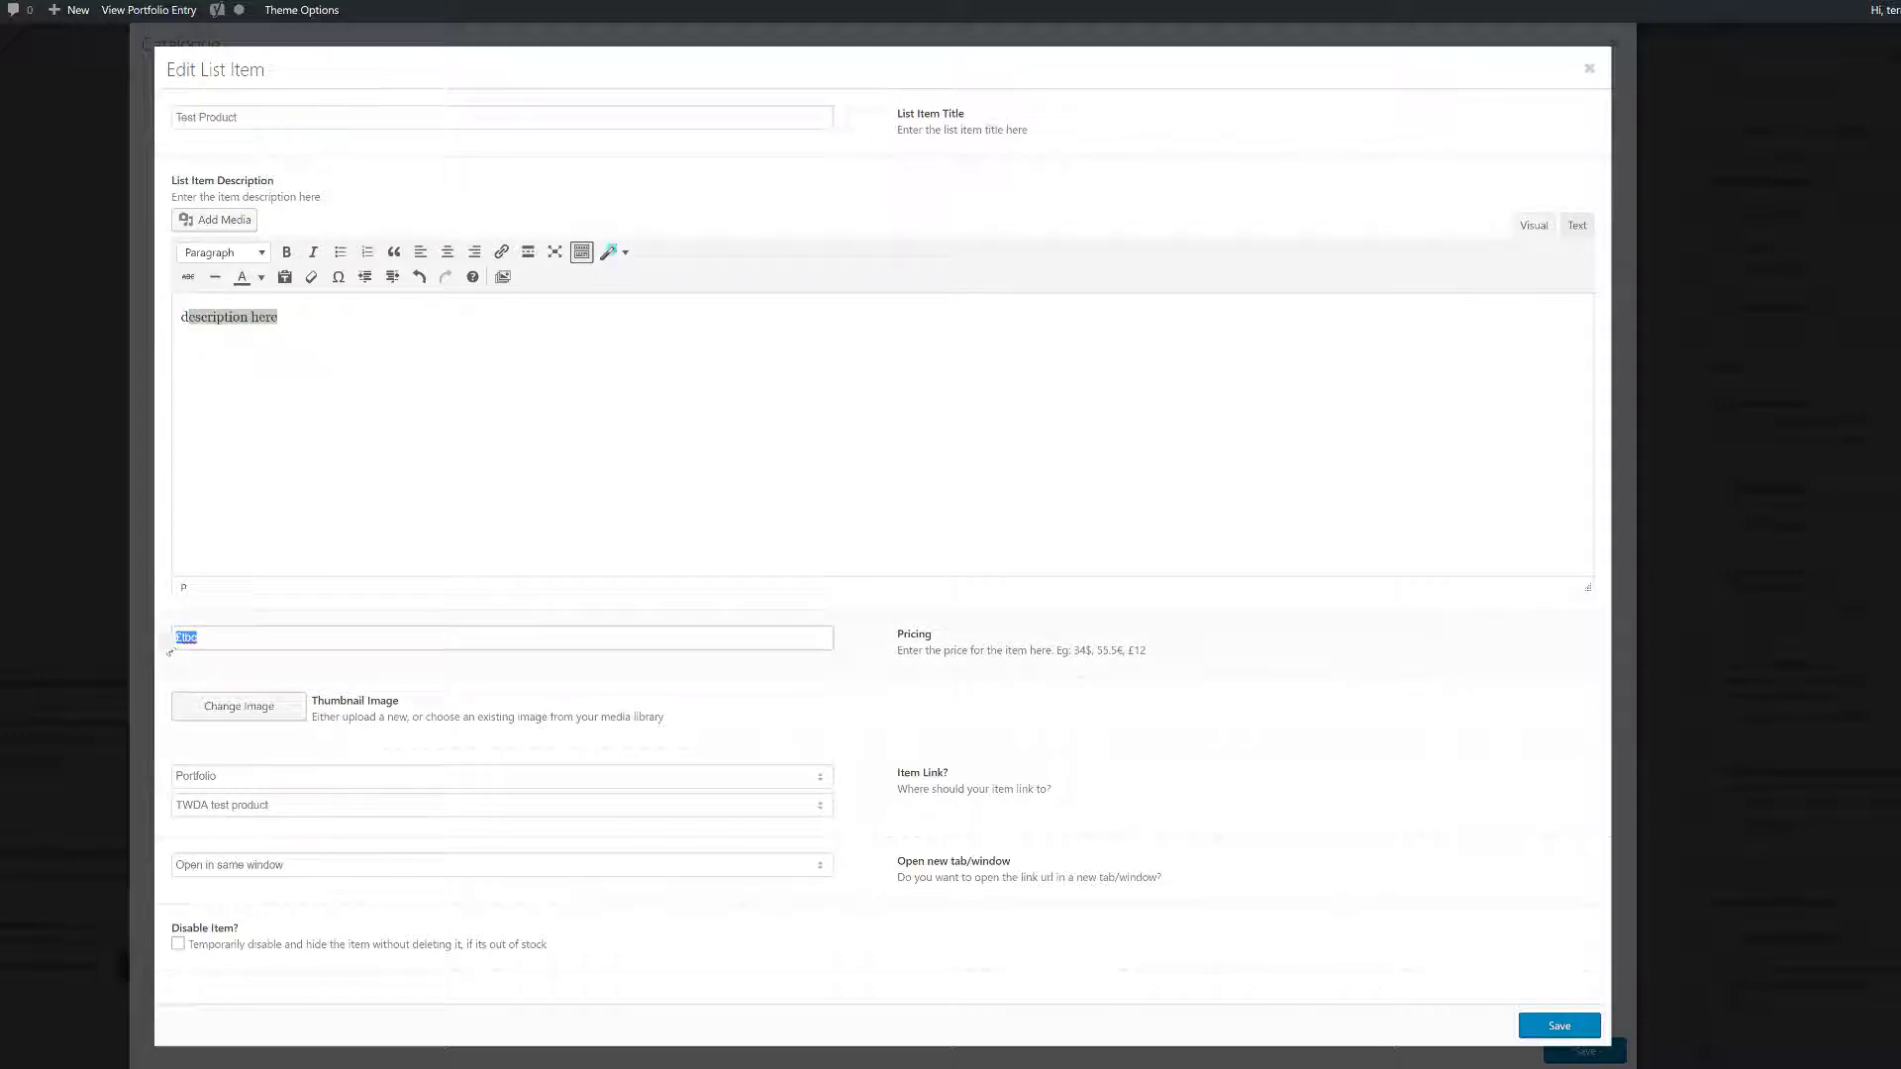
click(266, 711)
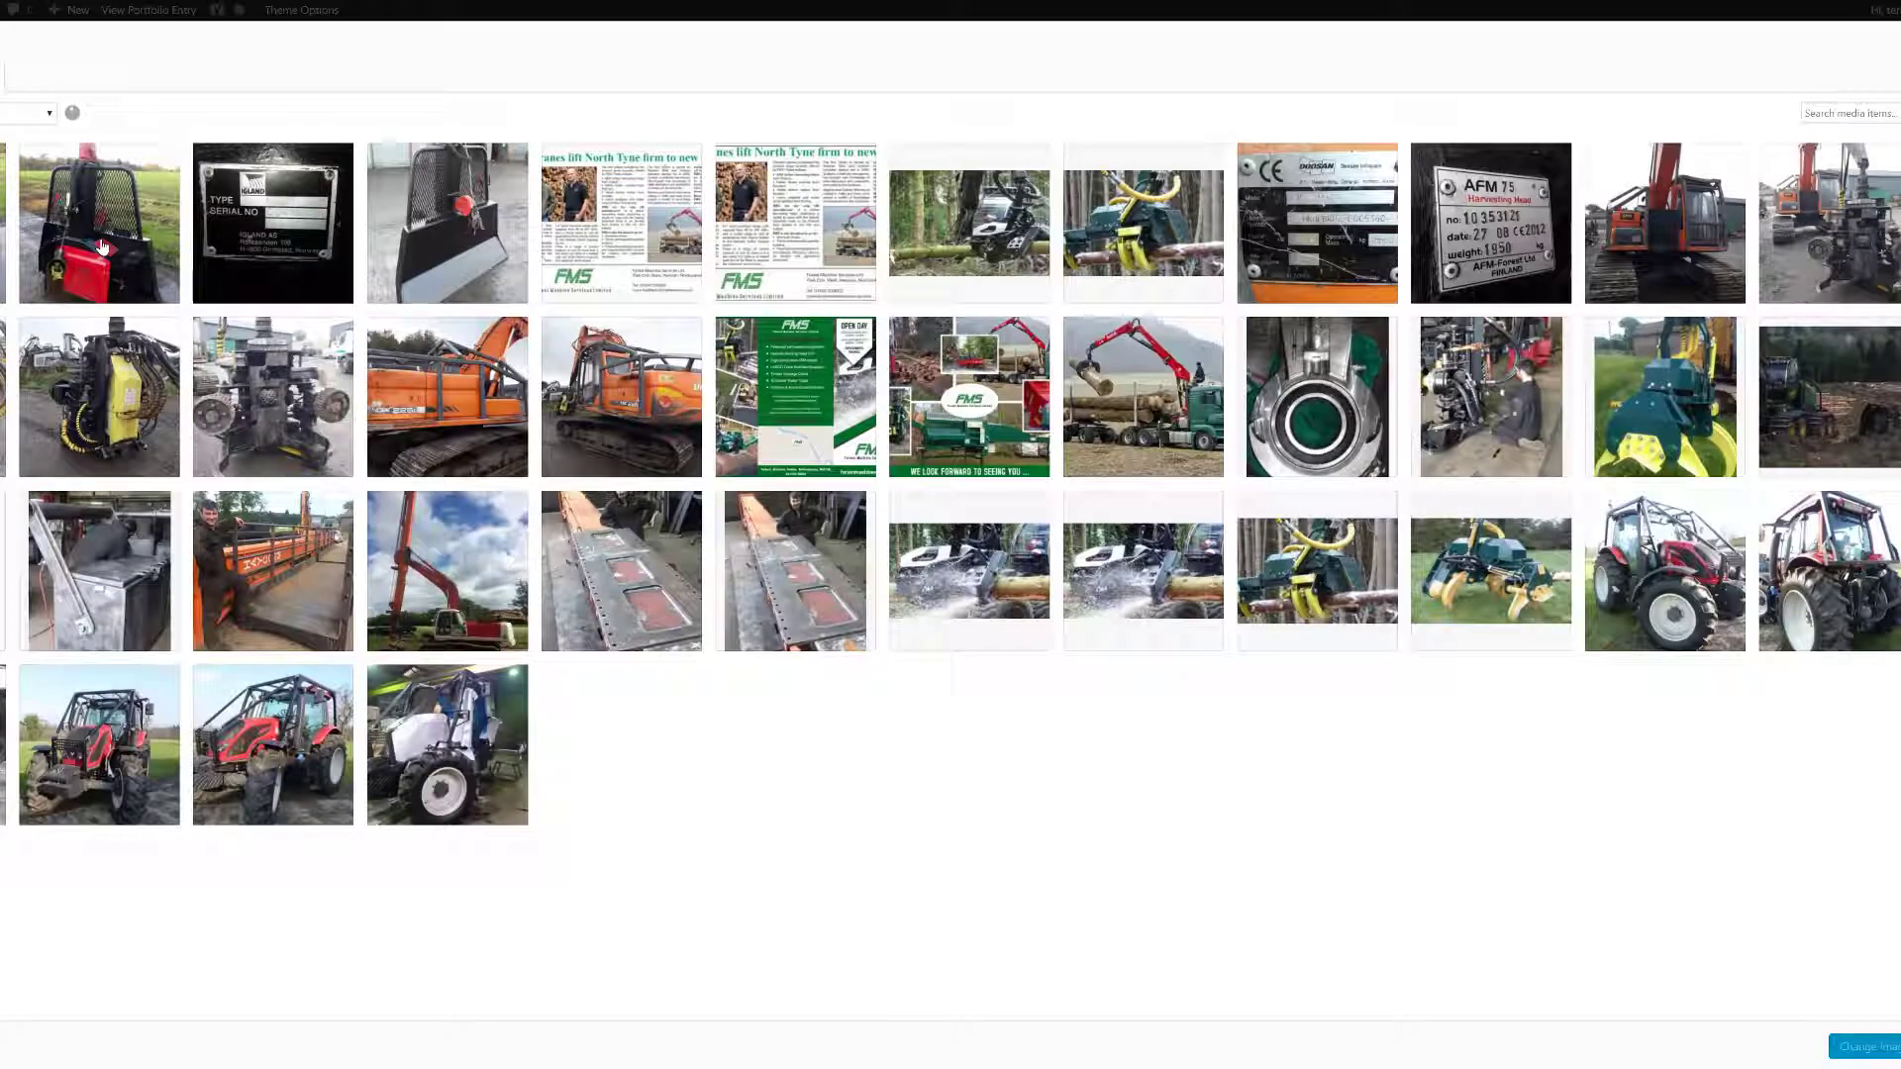
click(97, 243)
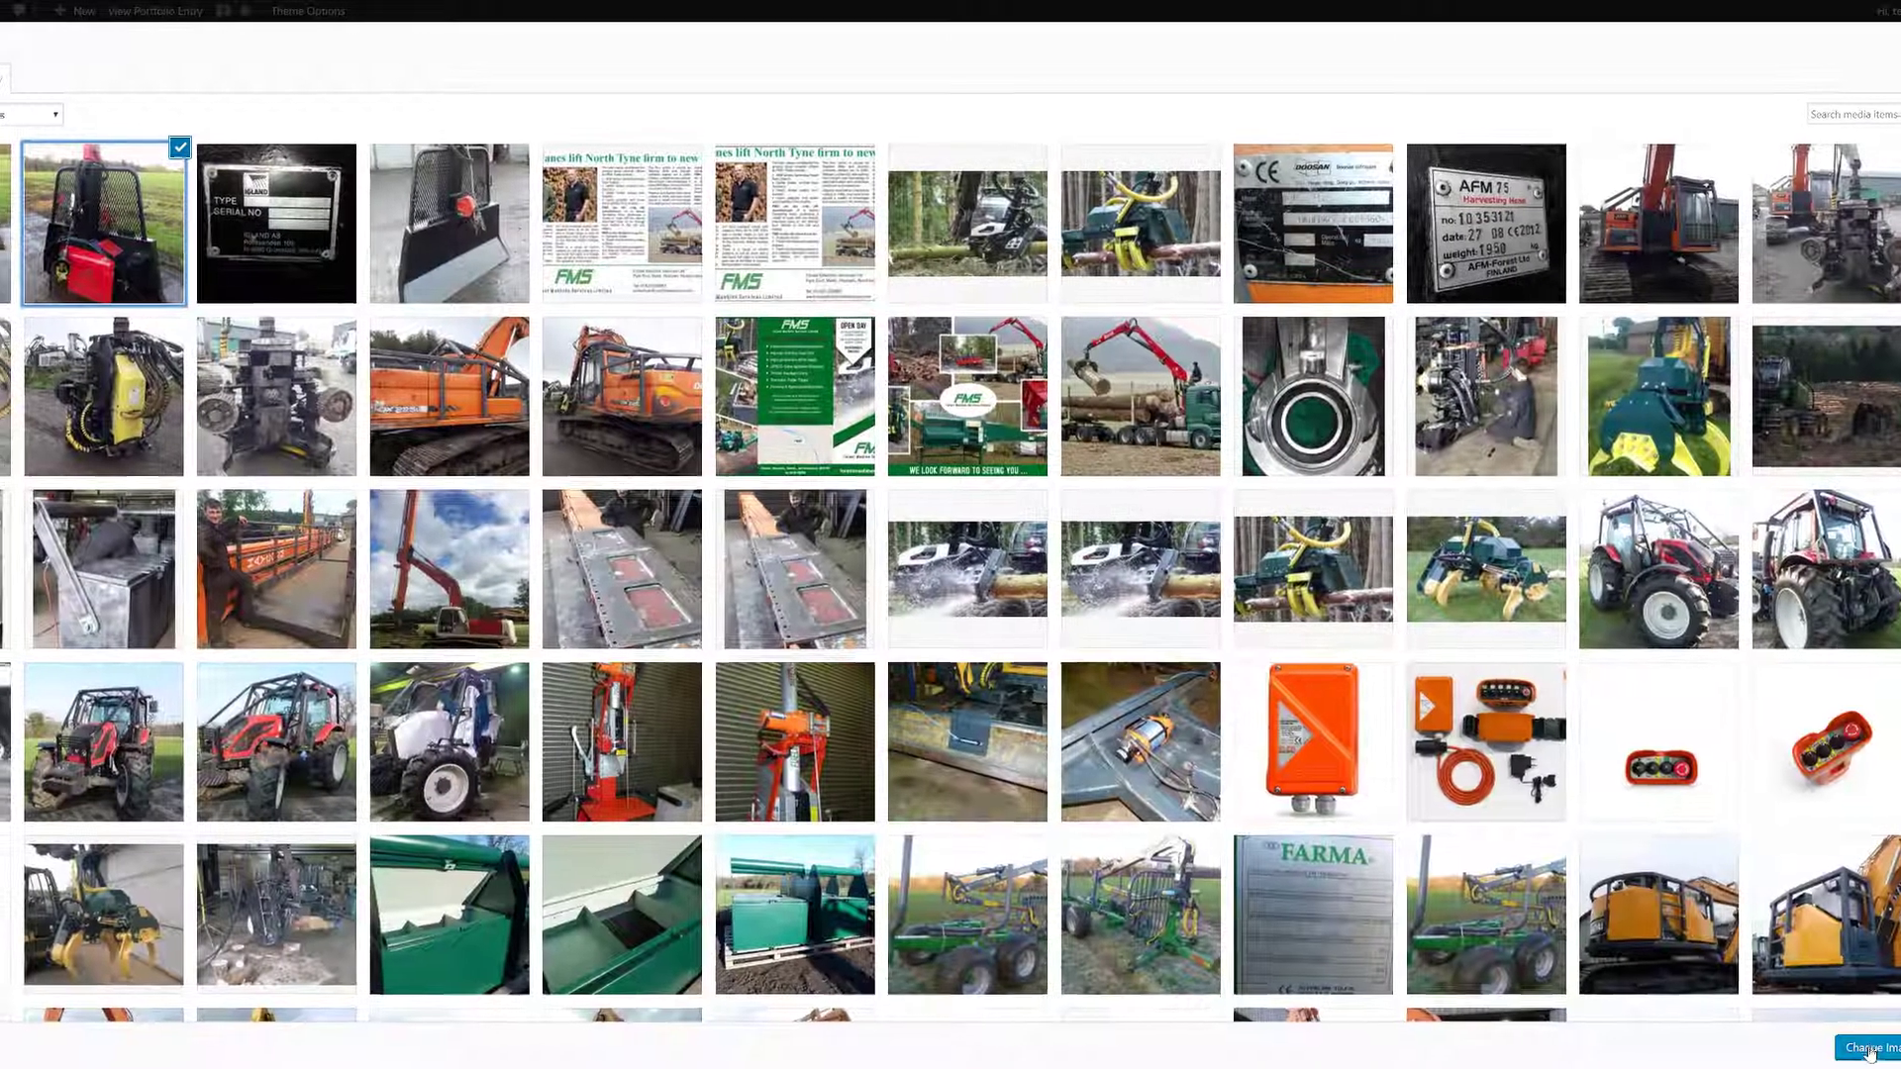
click(1863, 1048)
scroll(466, 875, down, 1)
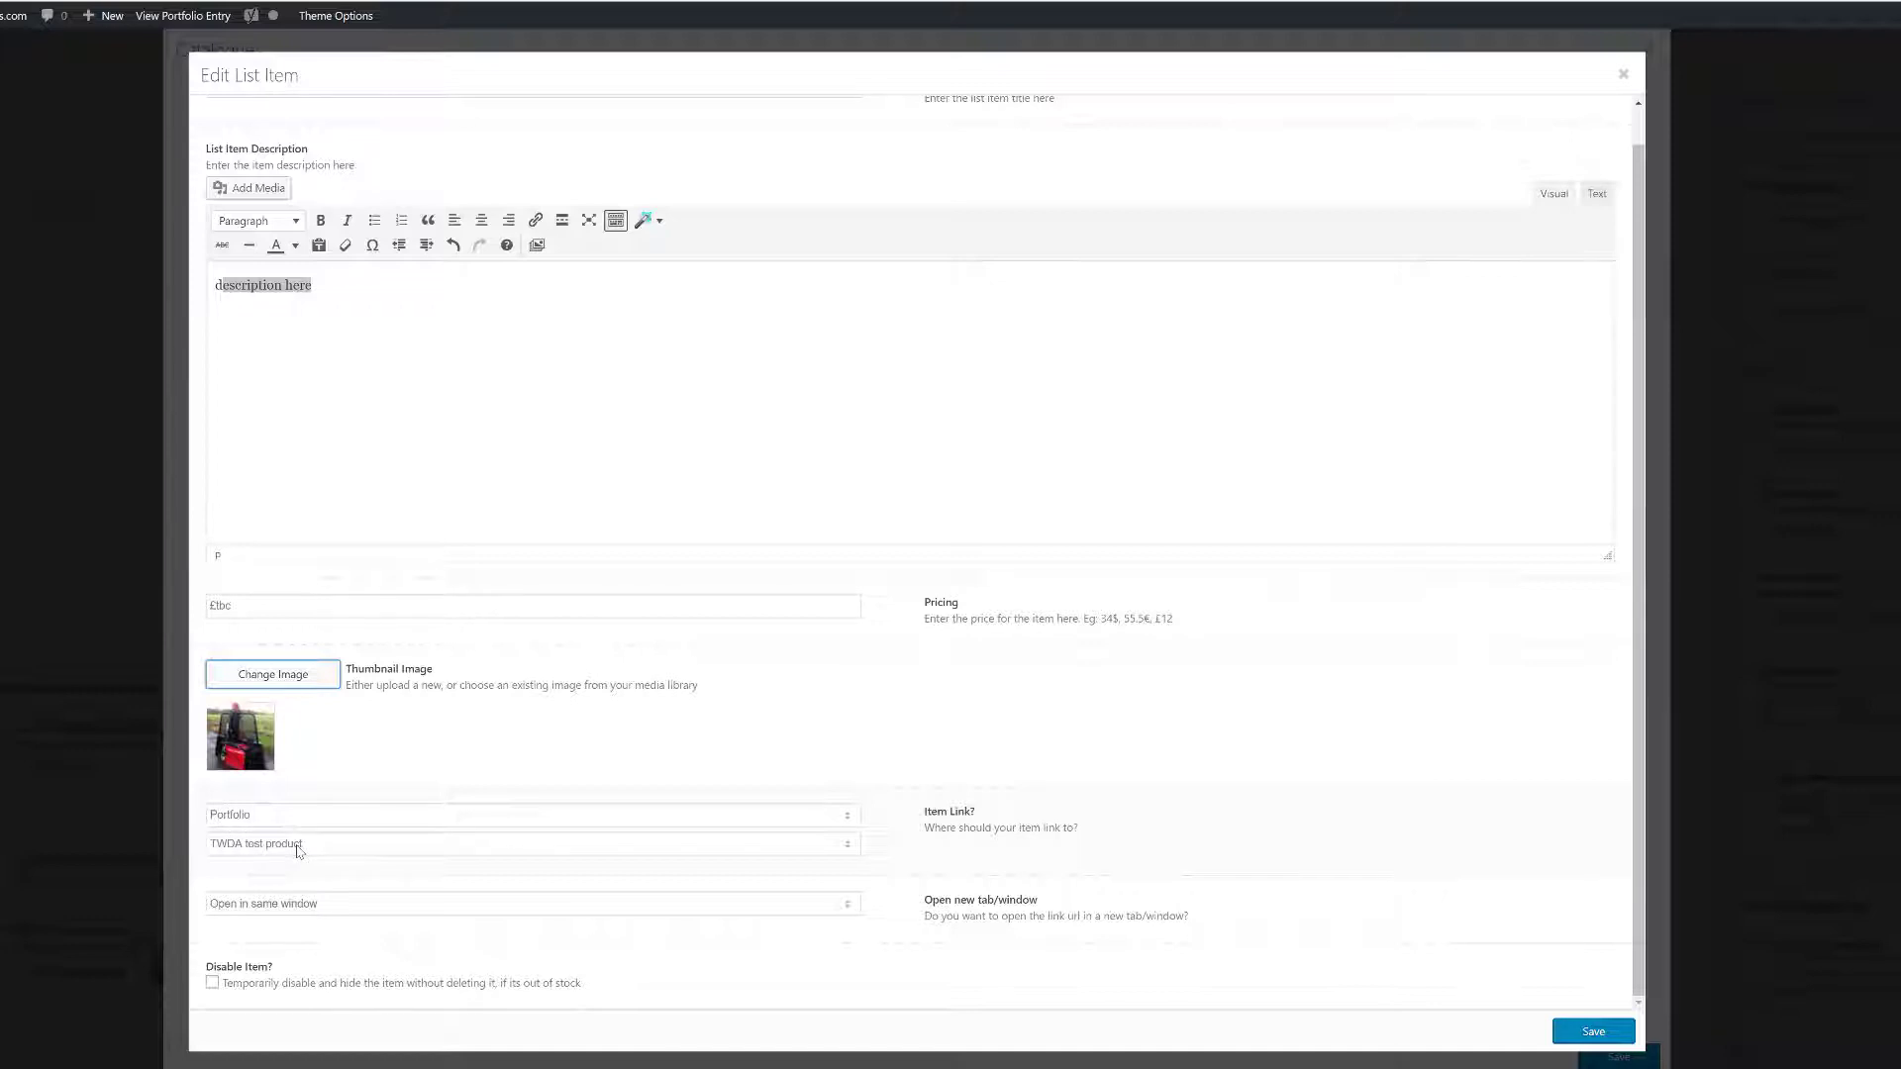
click(1589, 1033)
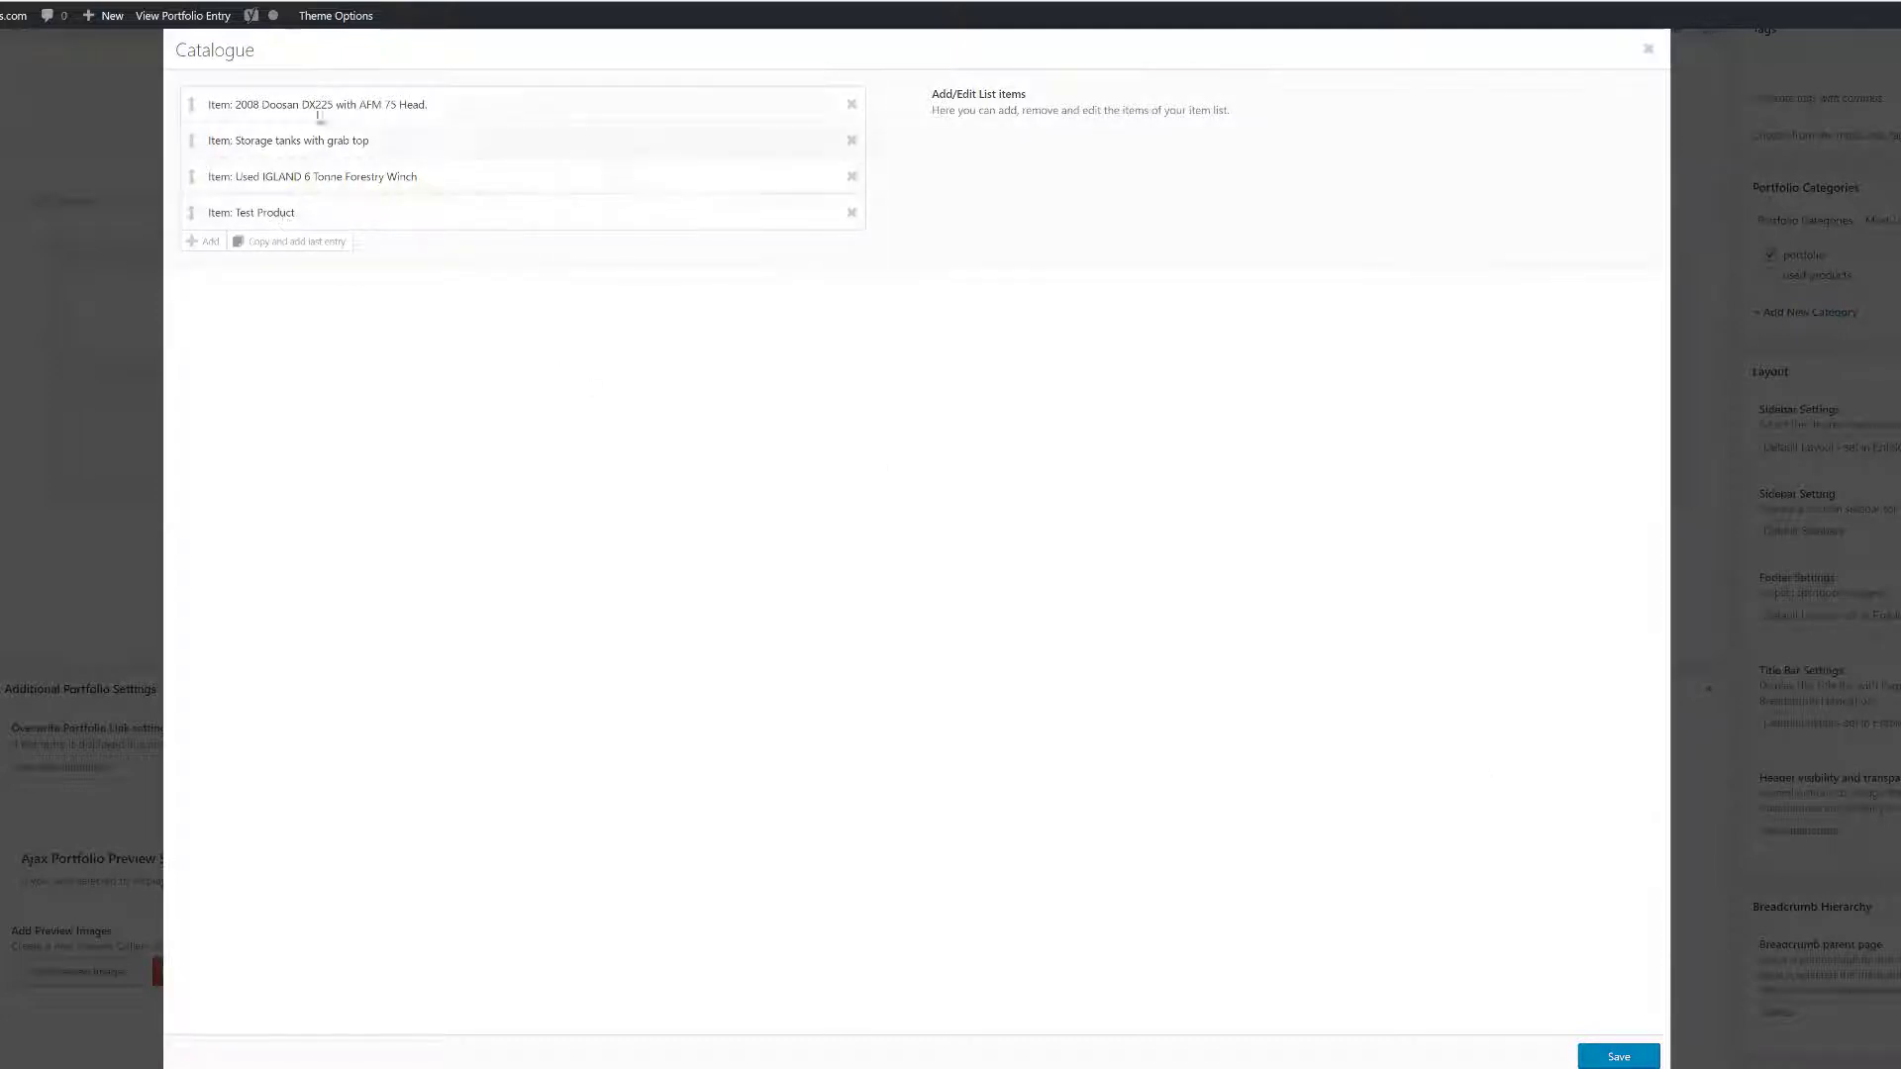
- Save the Catalogue list, update the Used Machines / Special Offers entry, and view it live
click(1619, 1056)
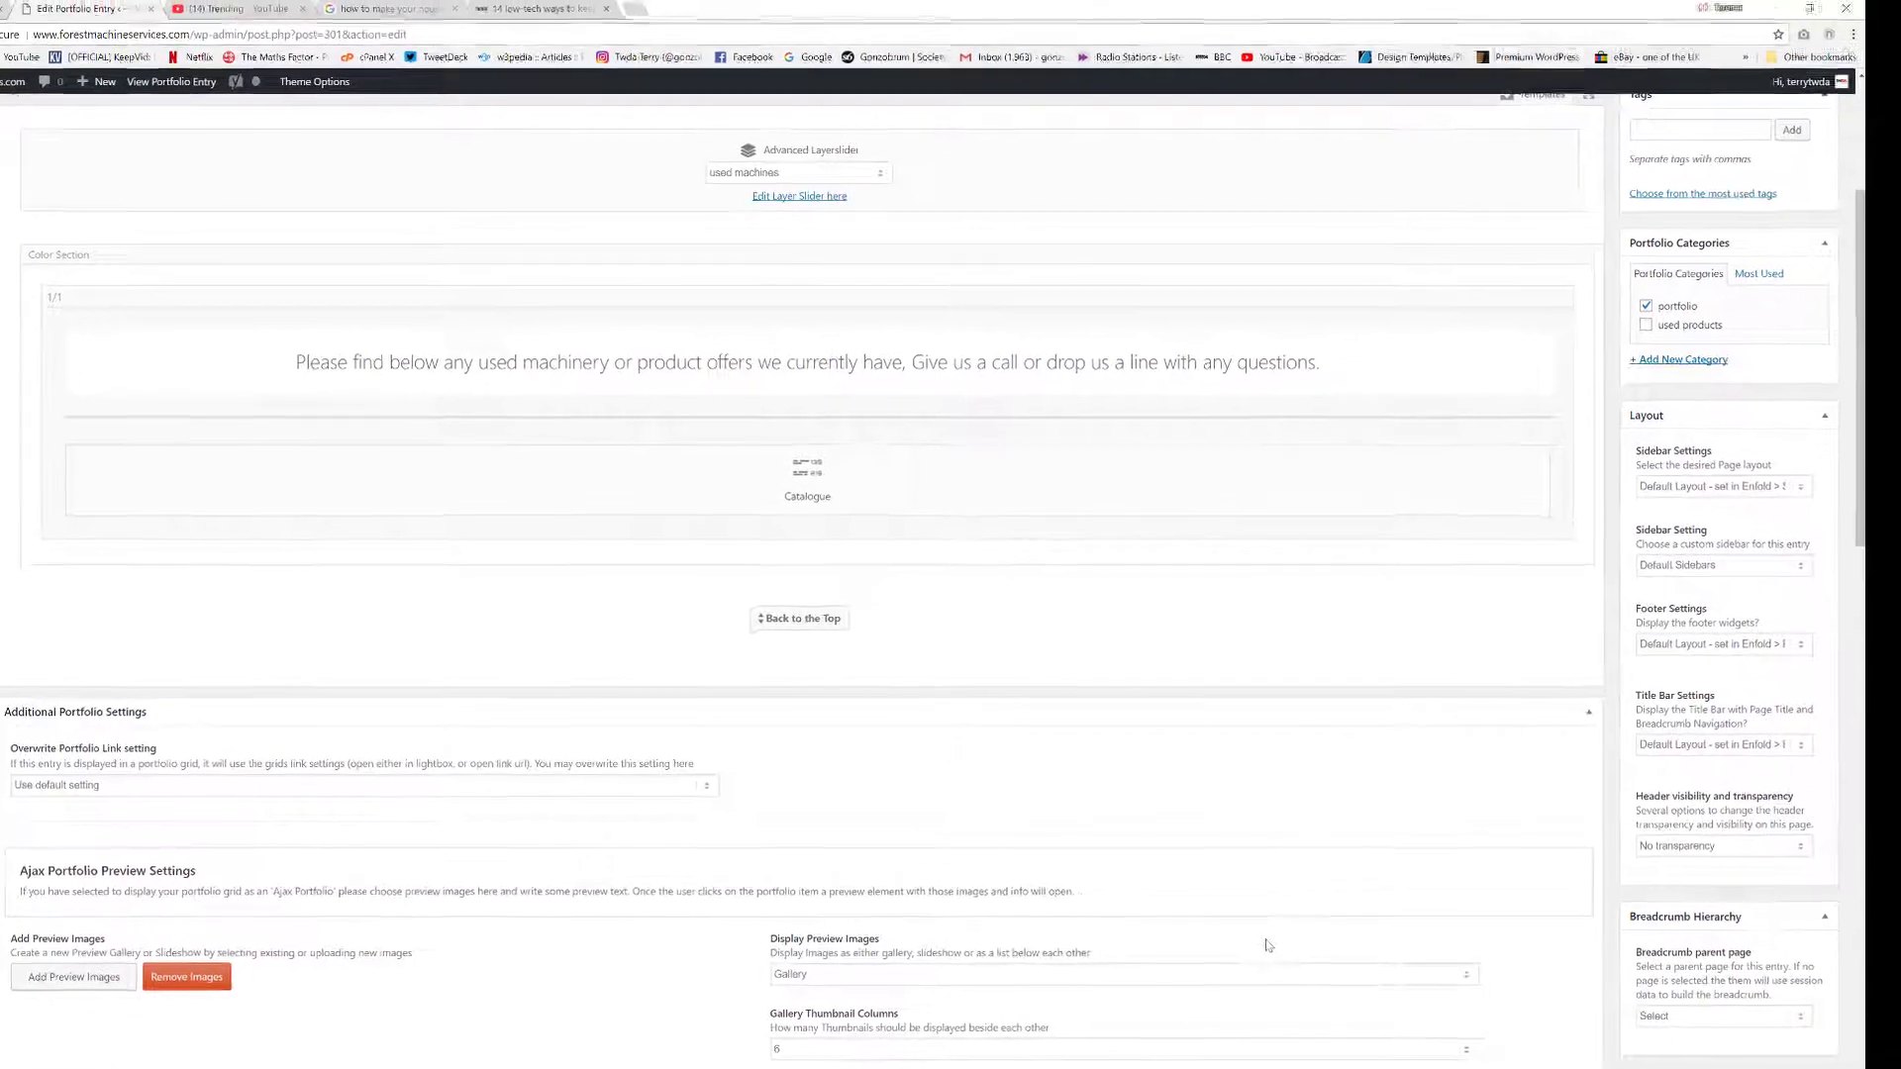
scroll(1268, 946, up, 3)
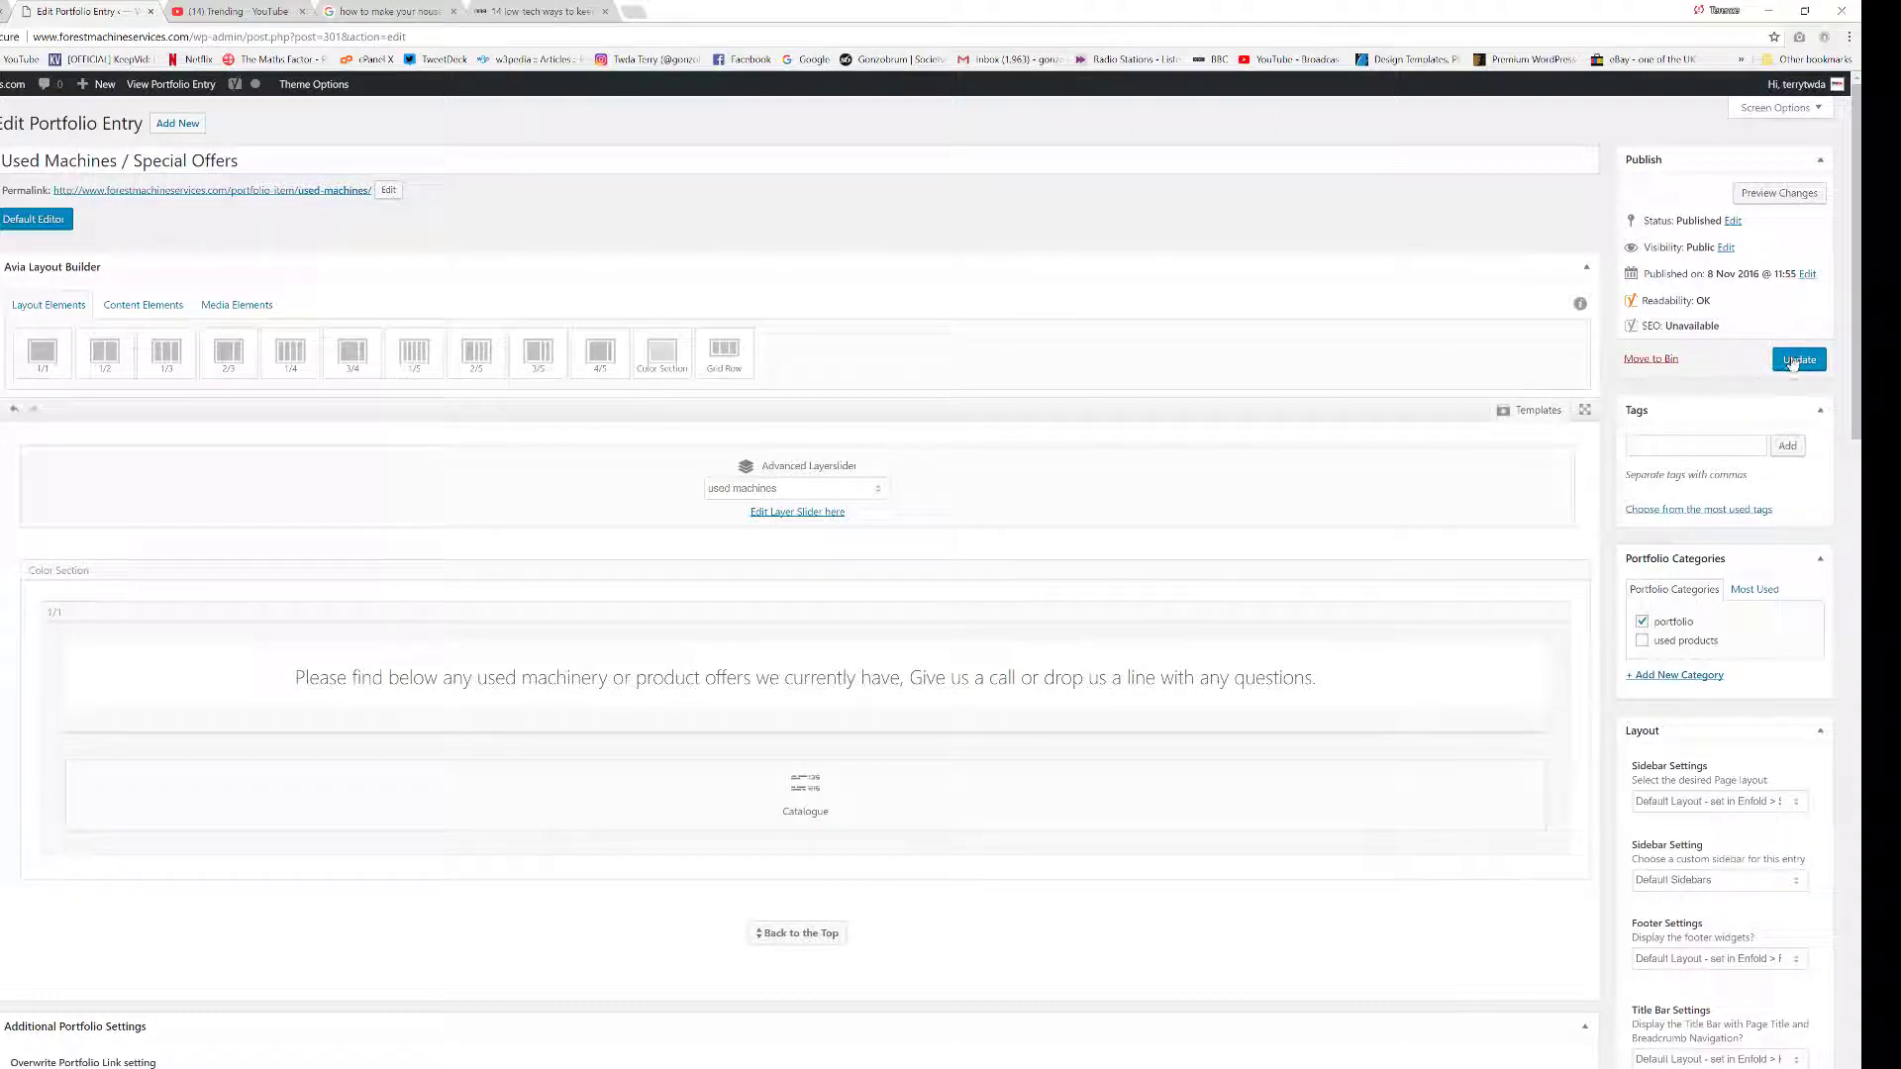
click(1793, 365)
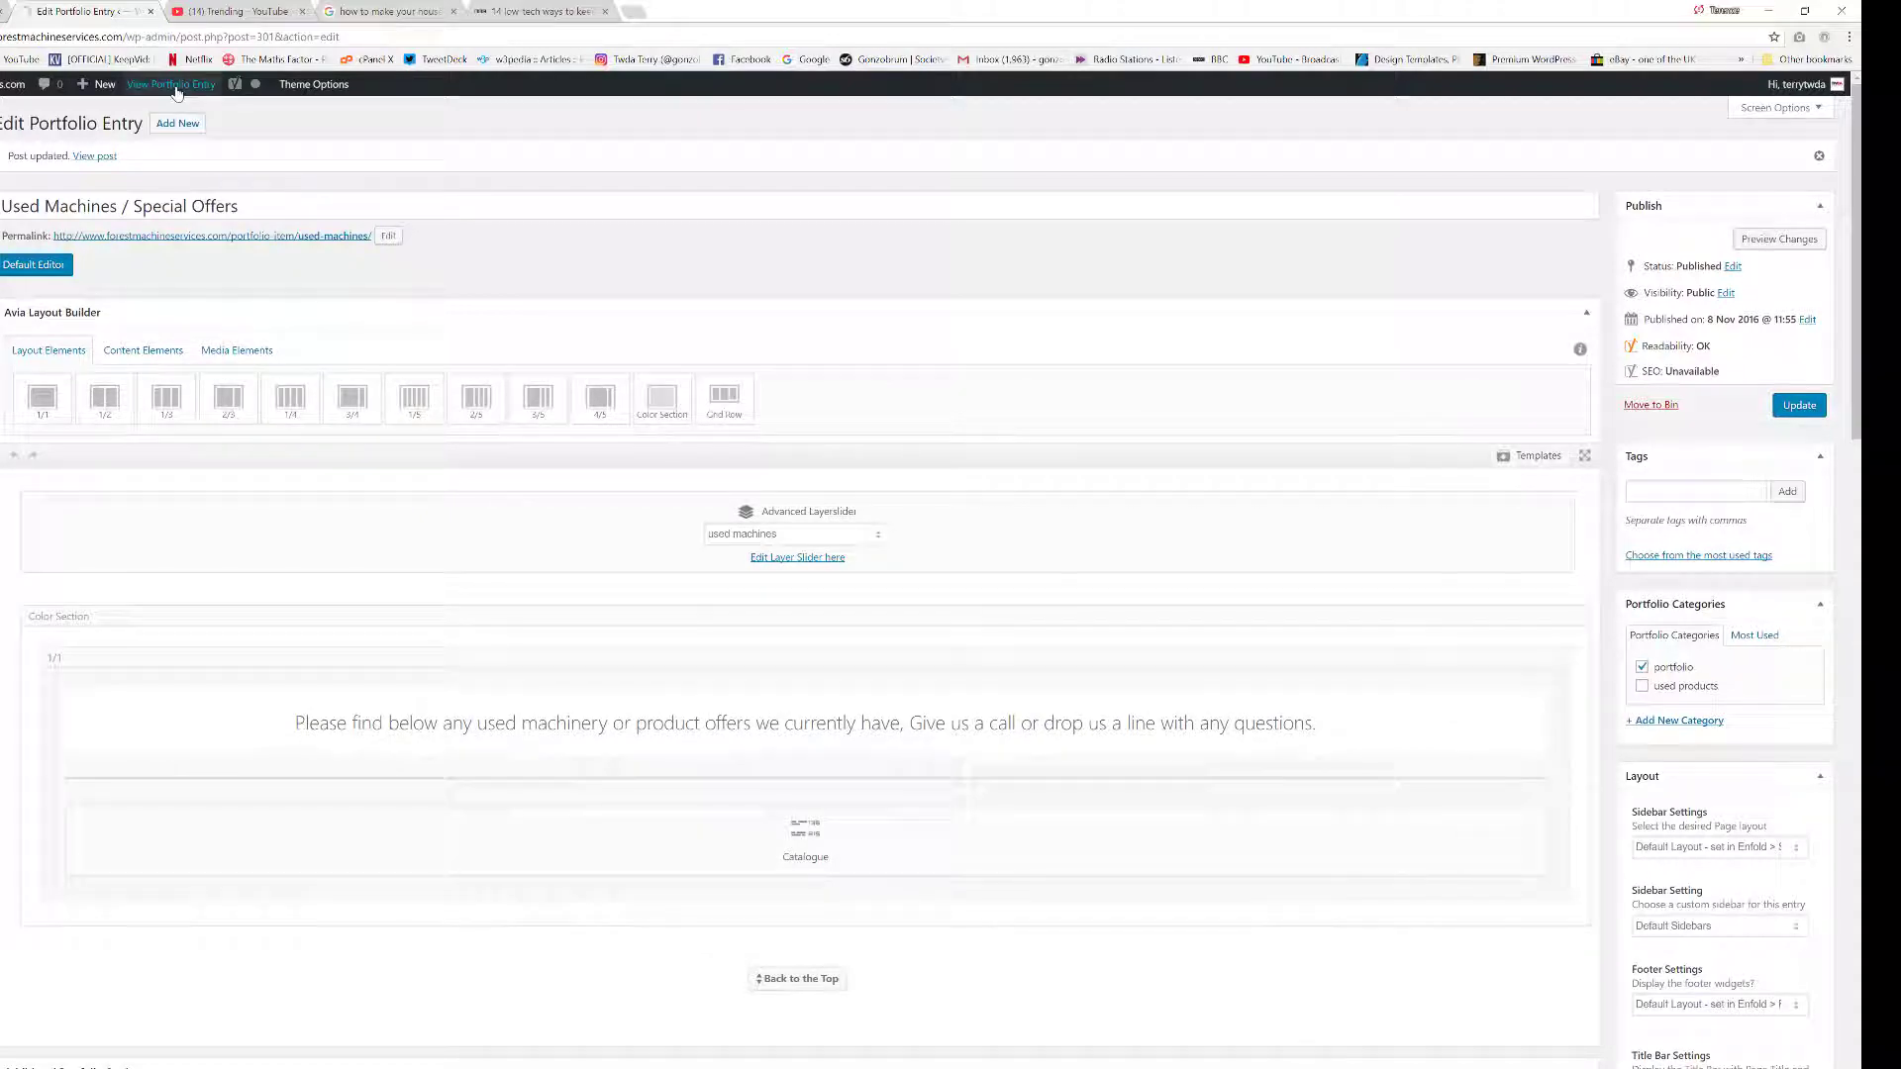
click(172, 84)
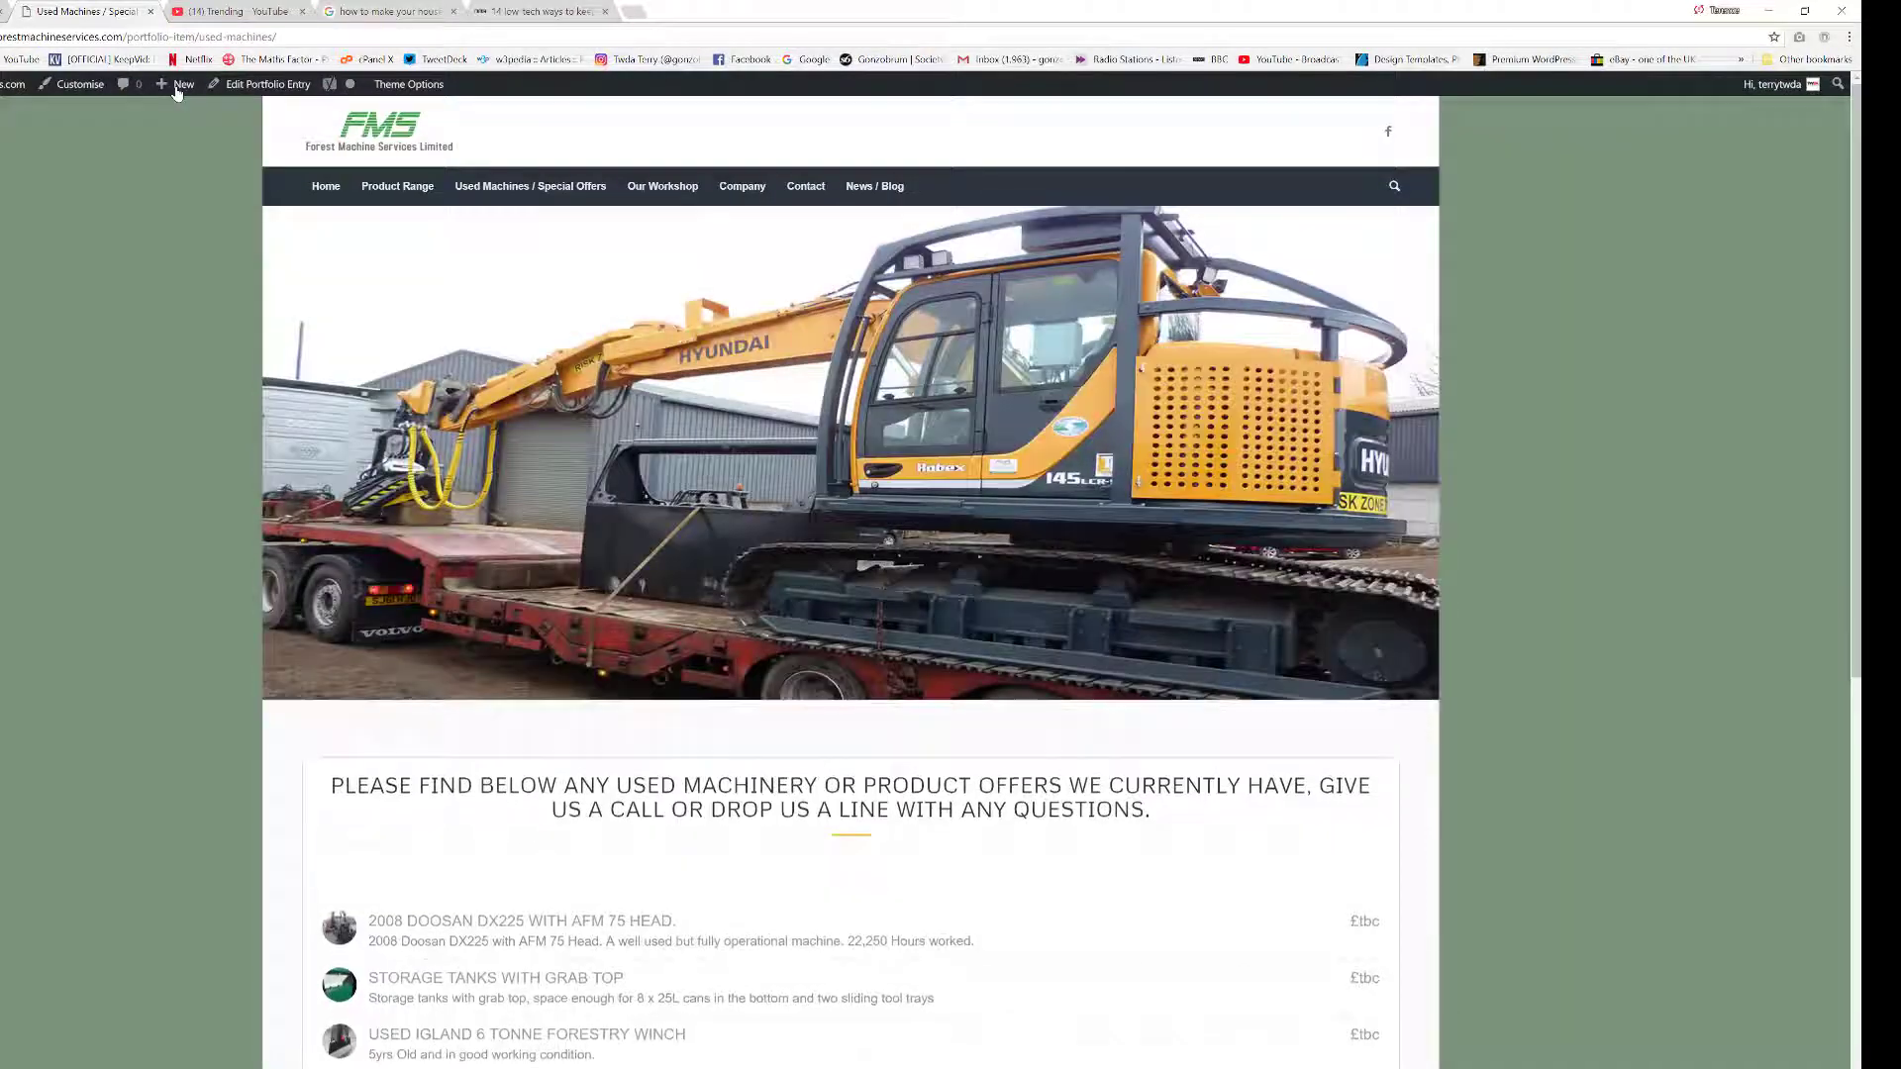
- Scroll down the live Used Machines list and follow TEST PRODUCT to the TWDA test product page
scroll(456, 721, down, 3)
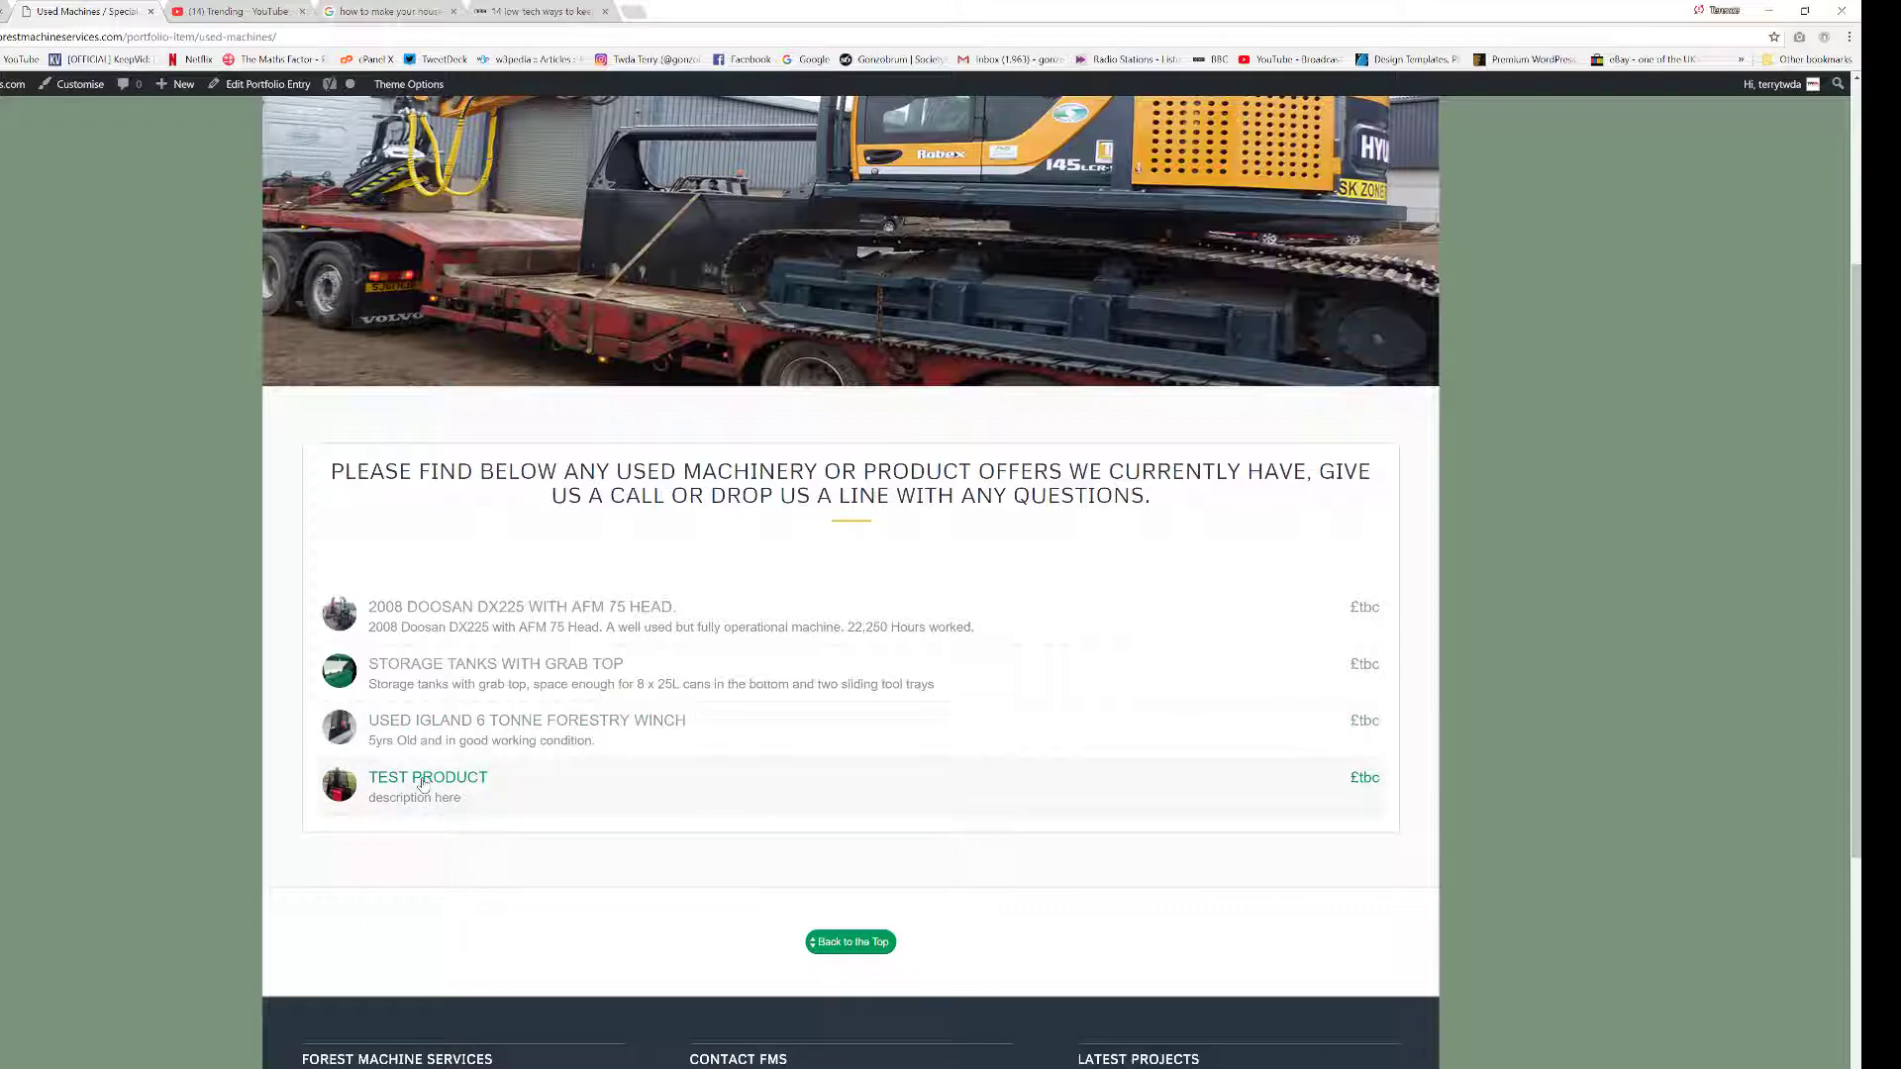
click(424, 786)
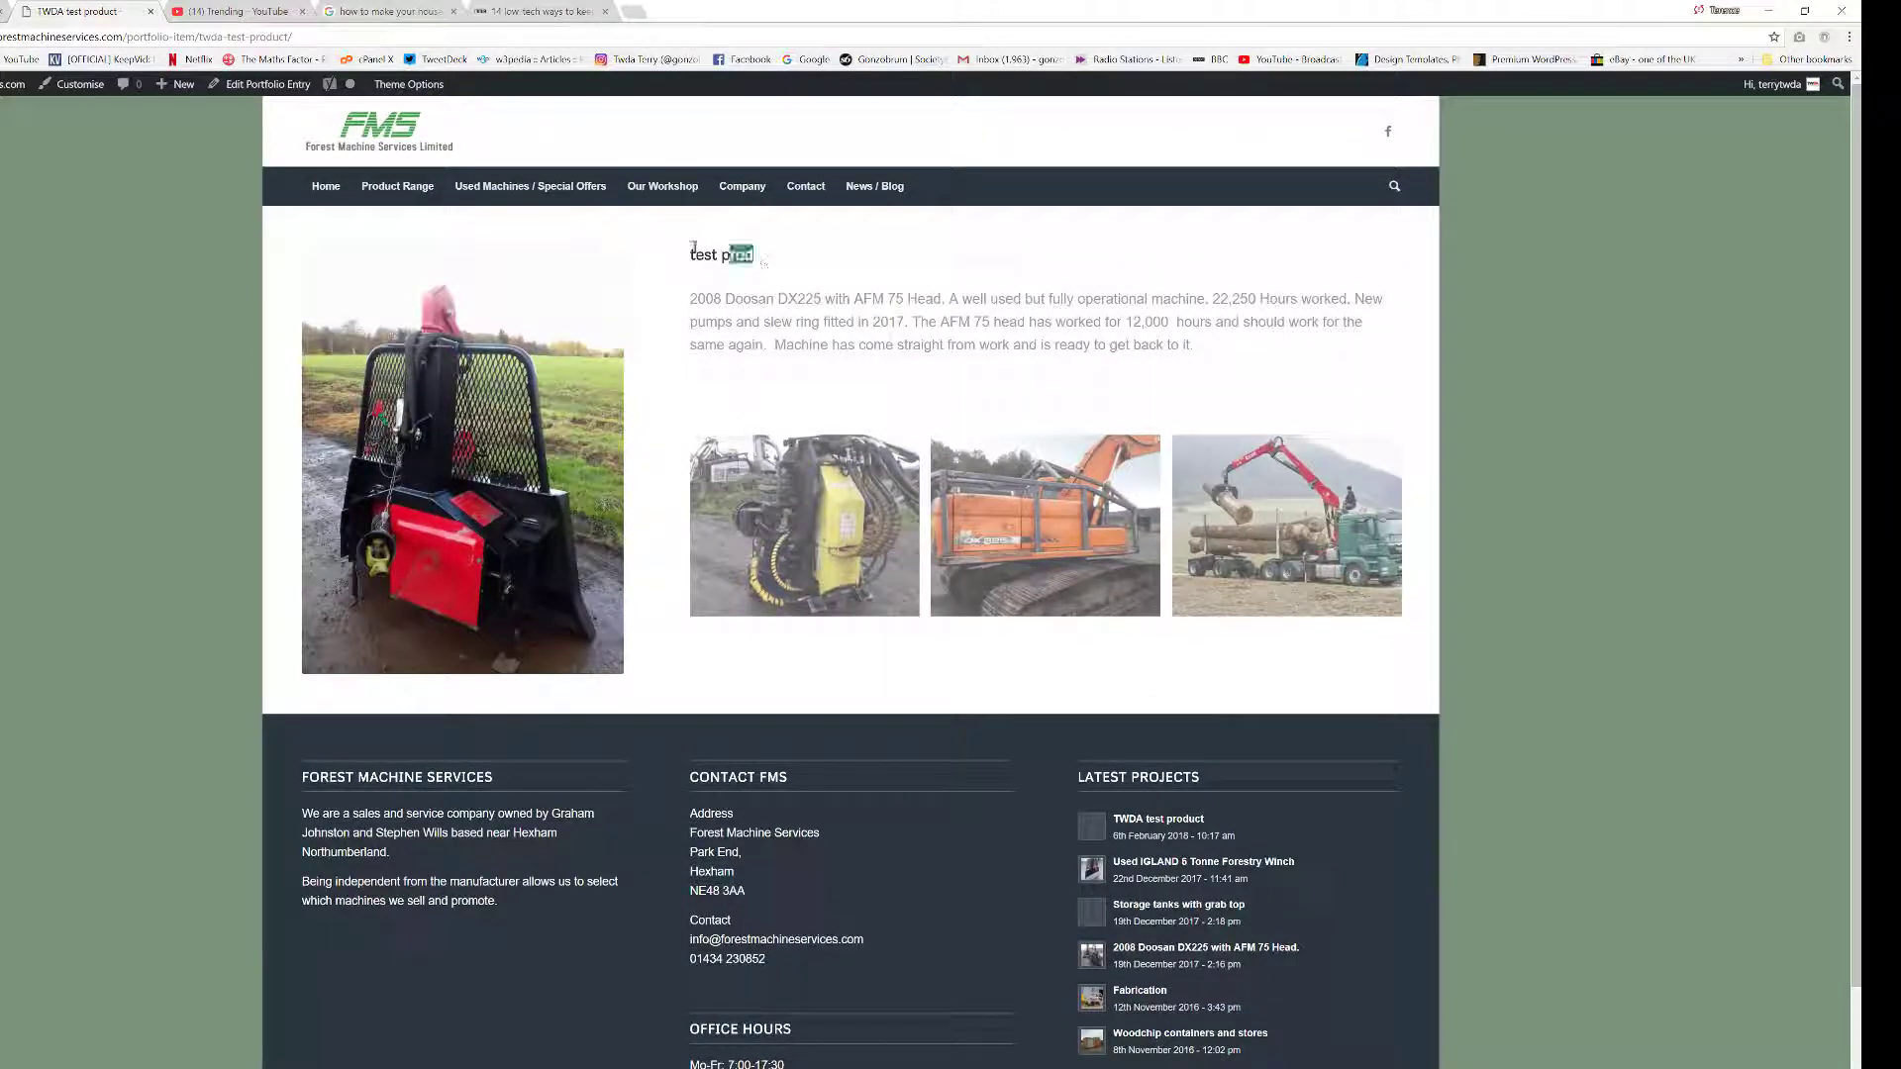
- Highlight the test product description, then go back to the Used Machines / Special Offers page
drag(1037, 345, 753, 367)
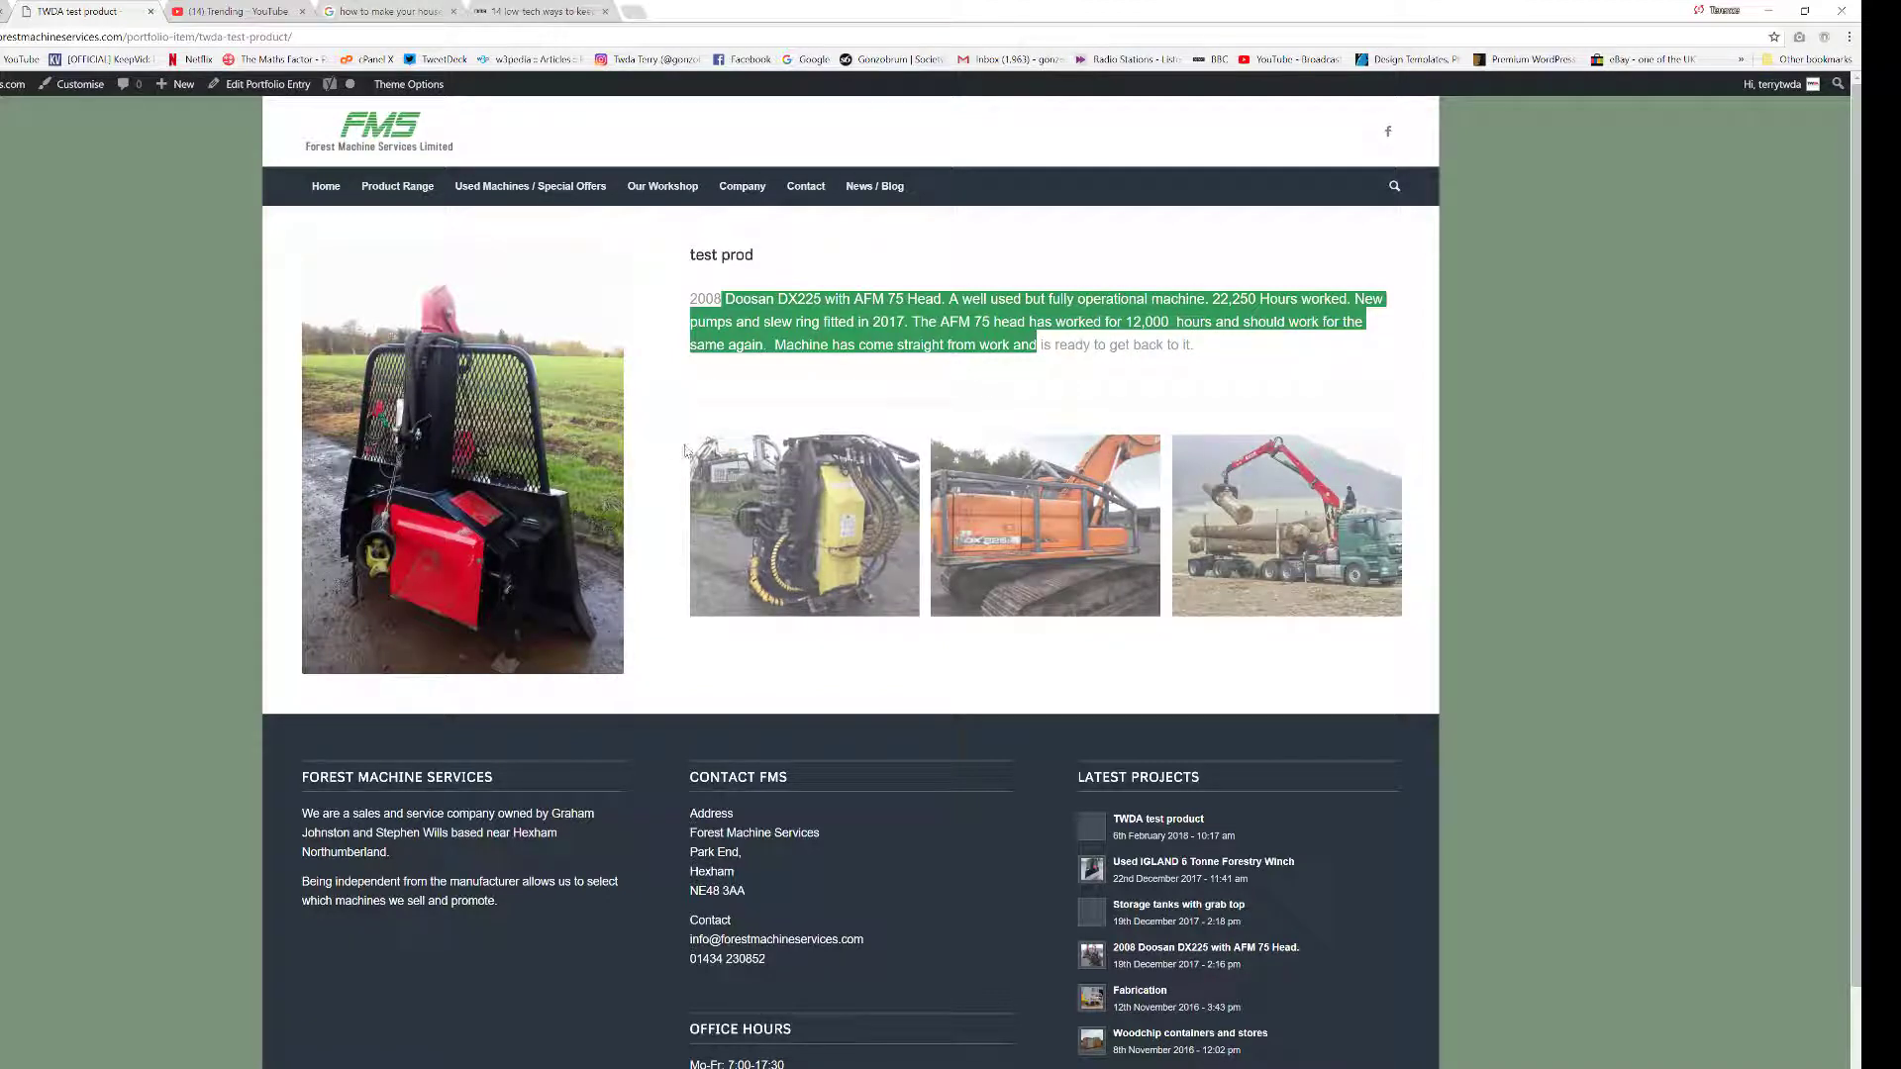
click(815, 665)
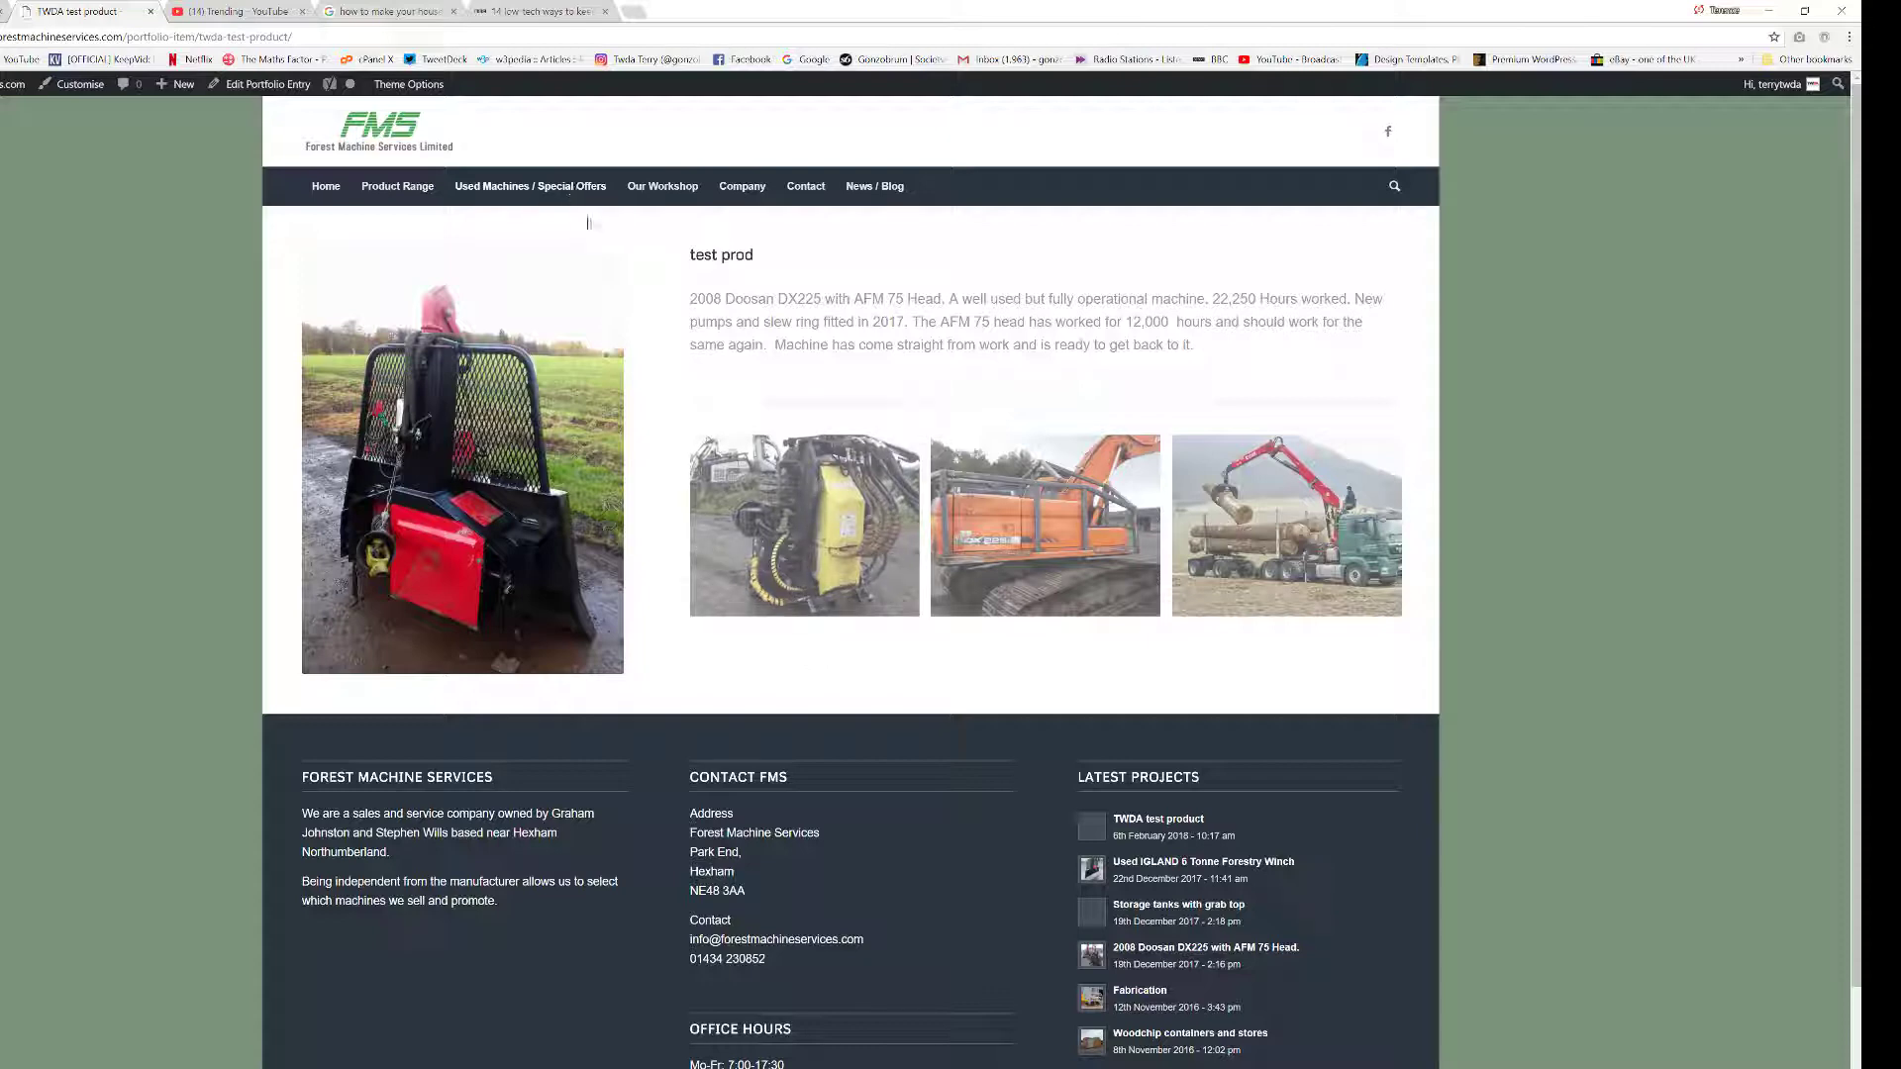
key(alt+Left)
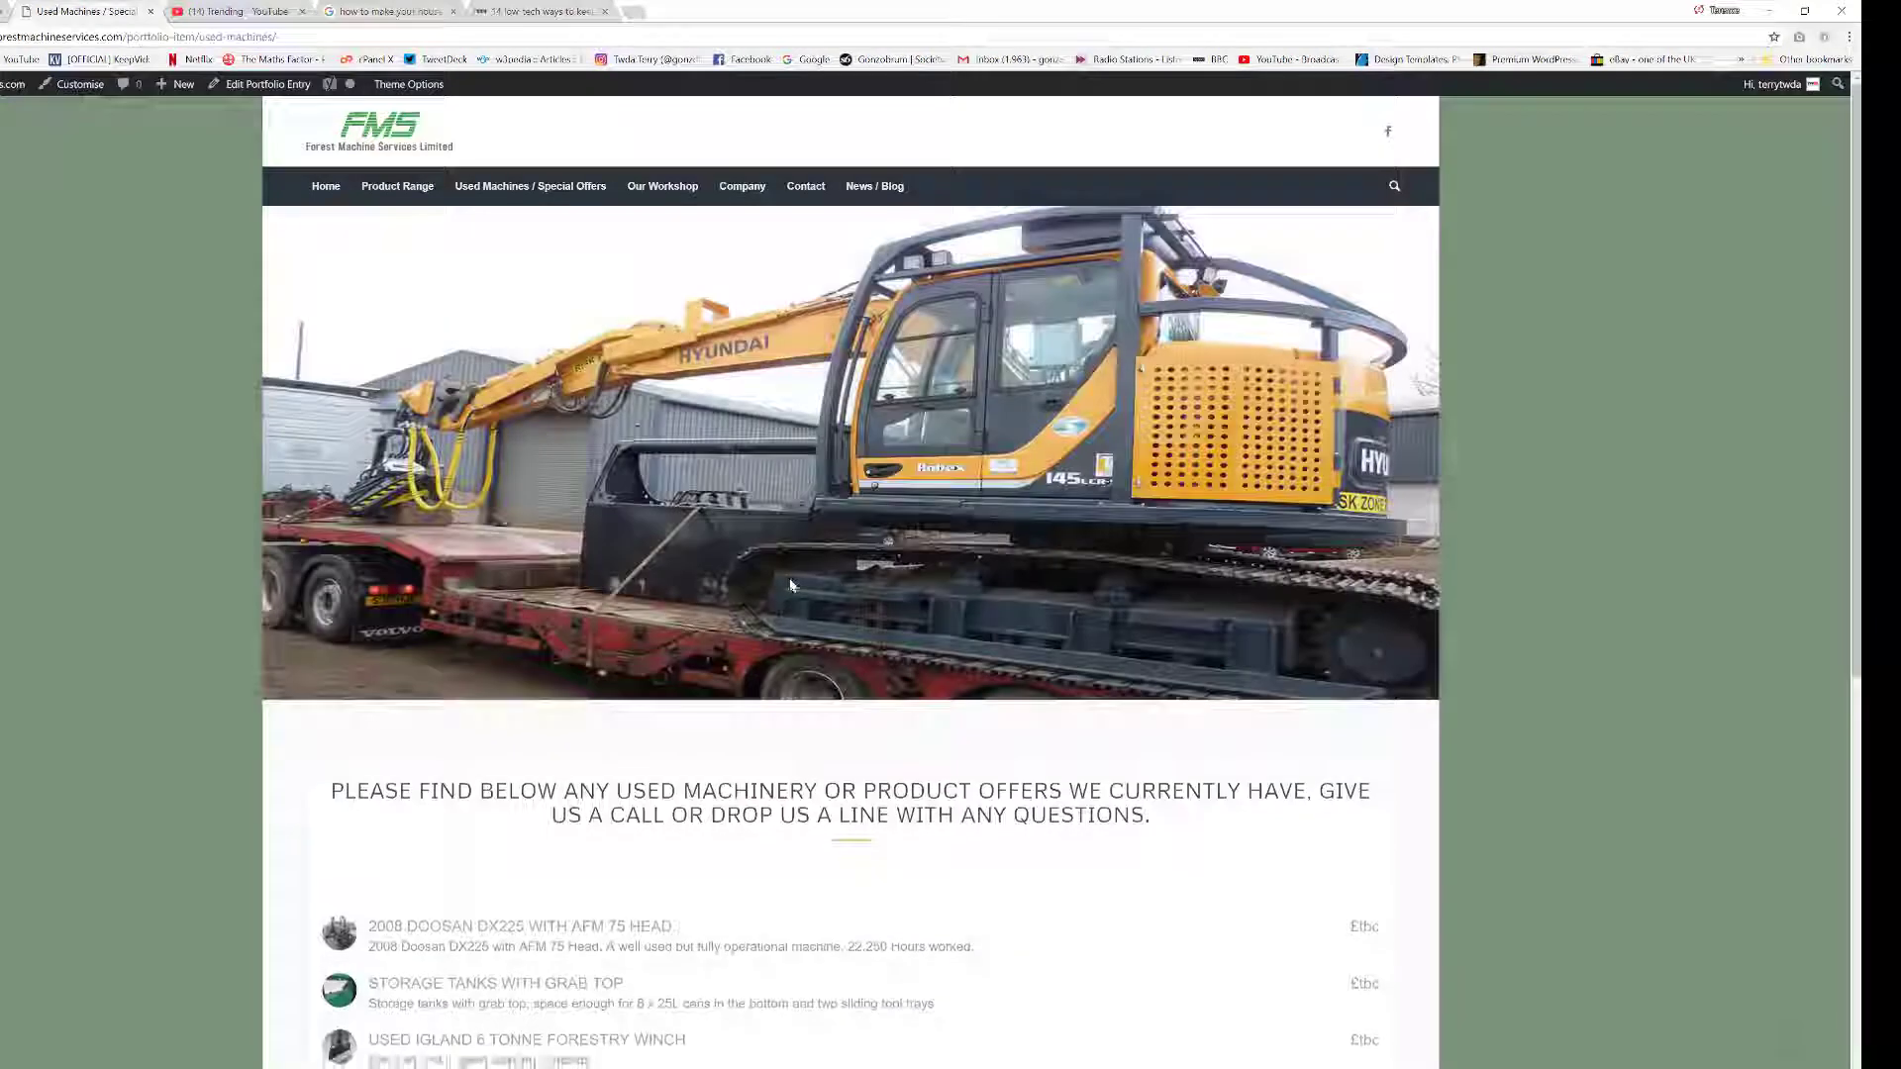